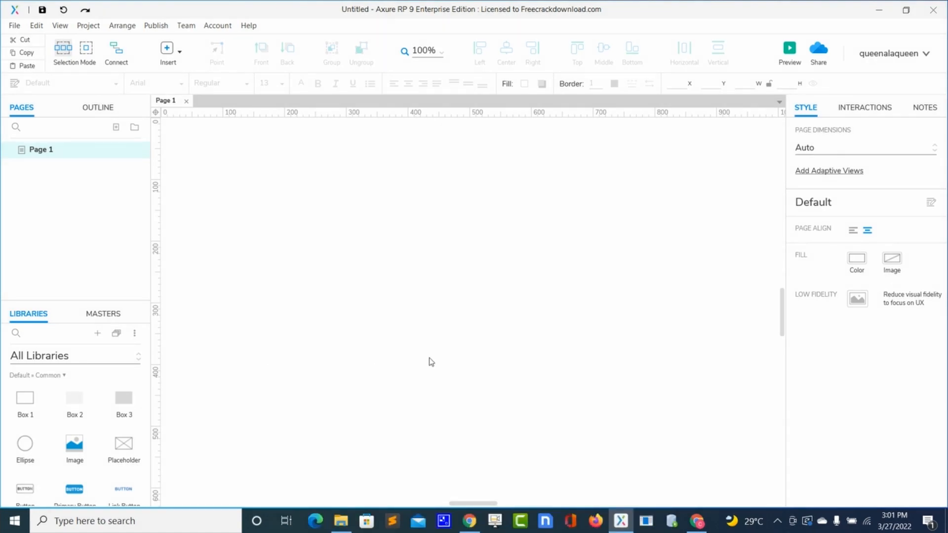
# Step: Place a Box 1 rectangle on the page and set its width to 674
pyautogui.moveTo(20, 408); pyautogui.dragTo(272, 260)
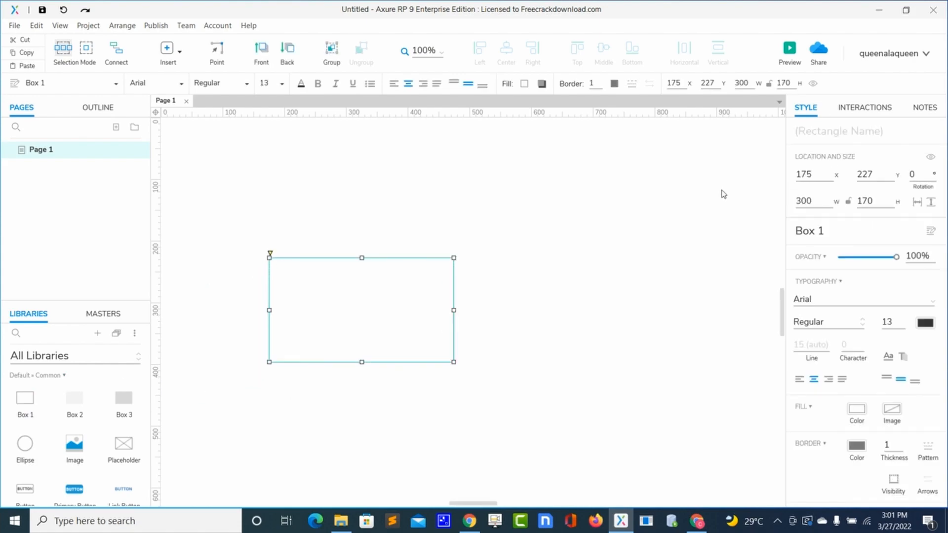
pyautogui.click(813, 203)
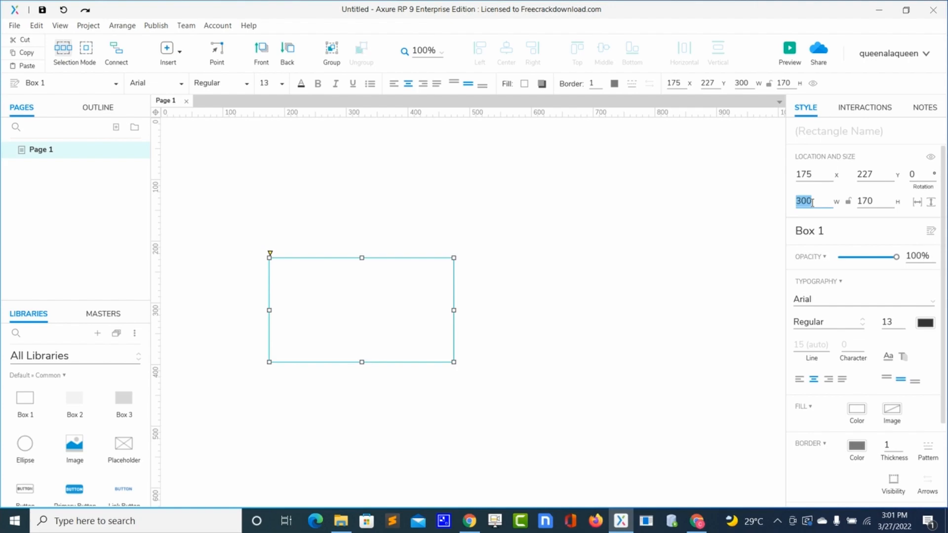
pyautogui.write('674')
# Step: Set the rectangle's height to 712
pyautogui.click(871, 201)
pyautogui.click(873, 200)
pyautogui.write('712')
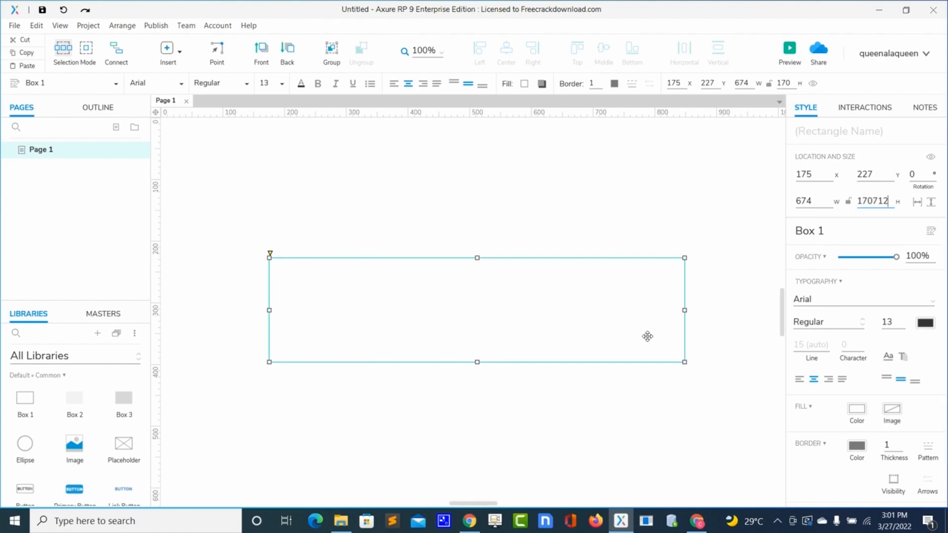
pyautogui.press('BackSpace')
pyautogui.press('BackSpace')
pyautogui.press('BackSpace')
pyautogui.press('BackSpace')
pyautogui.press('BackSpace')
pyautogui.press('BackSpace')
pyautogui.write('712')
pyautogui.press('Return')
# Step: Move the rectangle to X 347, Y 0 at the page's upper edge and place a copy flush beside it at X 1021, Y 0
pyautogui.moveTo(563, 381); pyautogui.dragTo(491, 290)
pyautogui.keyDown('ctrl'); pyautogui.scroll(-3, 491, 290); pyautogui.keyUp('ctrl')
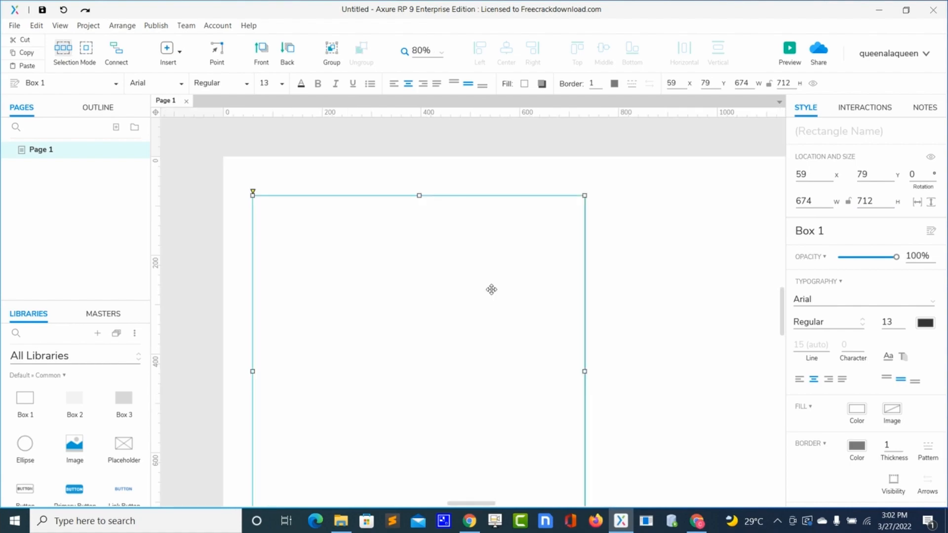
pyautogui.hscroll(5, 491, 290)
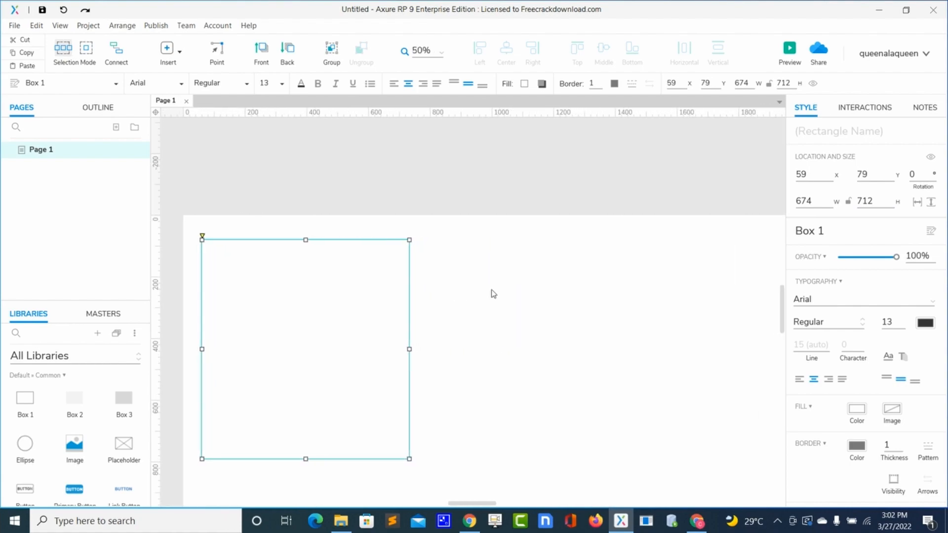
pyautogui.moveTo(281, 336); pyautogui.dragTo(574, 309)
pyautogui.hotkey('shift', 'Right')
pyautogui.hotkey('shift', 'Down')
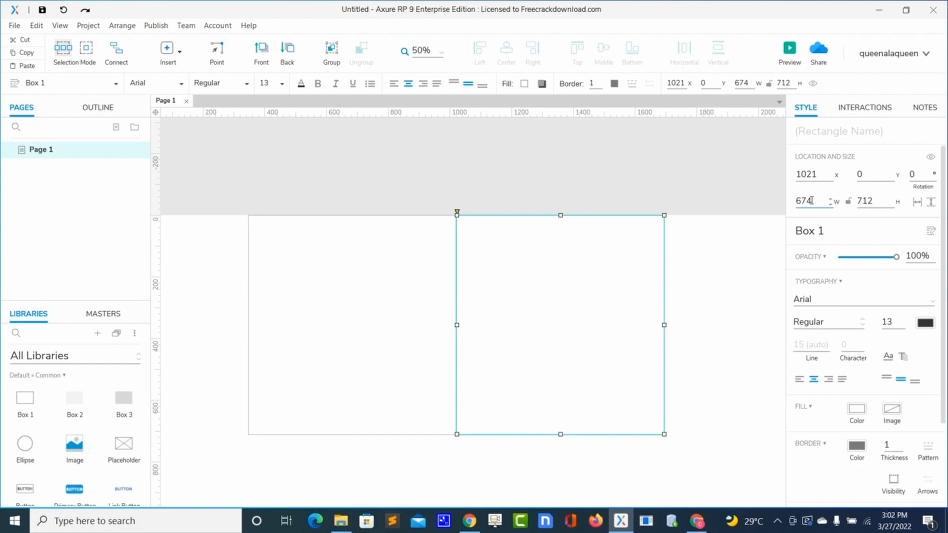
# Step: Set the copied rectangle's opacity to 80% and its width to 828
pyautogui.press('8')
pyautogui.press('2')
pyautogui.press('8')
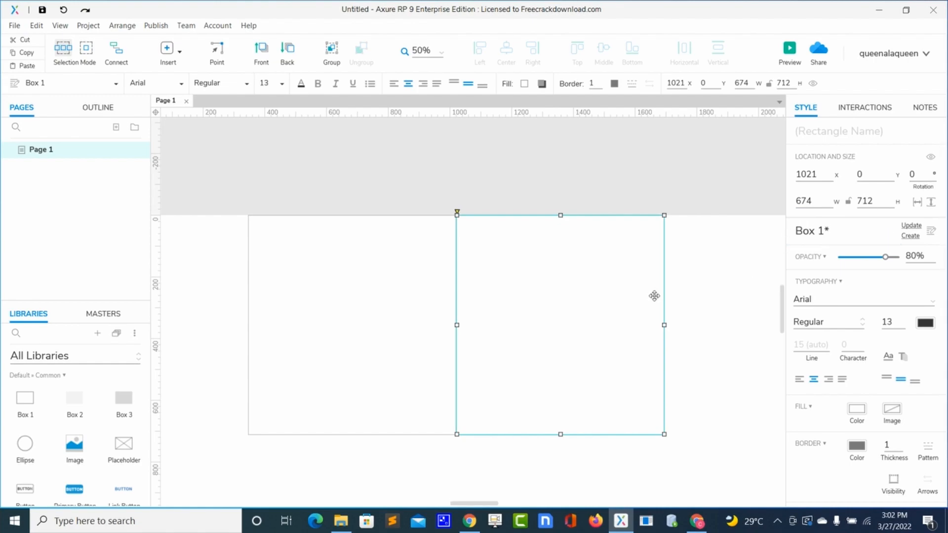
pyautogui.doubleClick(812, 203)
pyautogui.write('828')
pyautogui.press('Return')
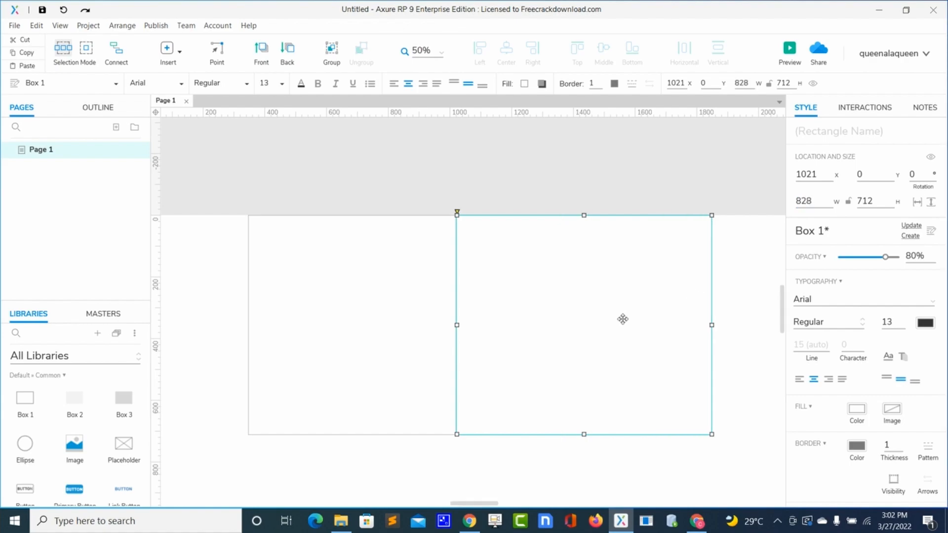
# Step: Fill the wider rectangle with solid black (#000000)
pyautogui.click(862, 409)
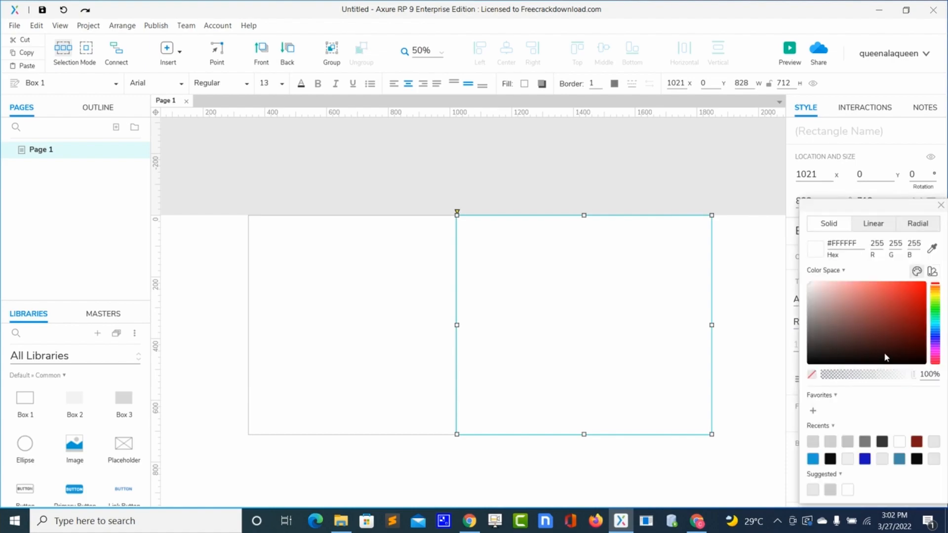
pyautogui.click(810, 364)
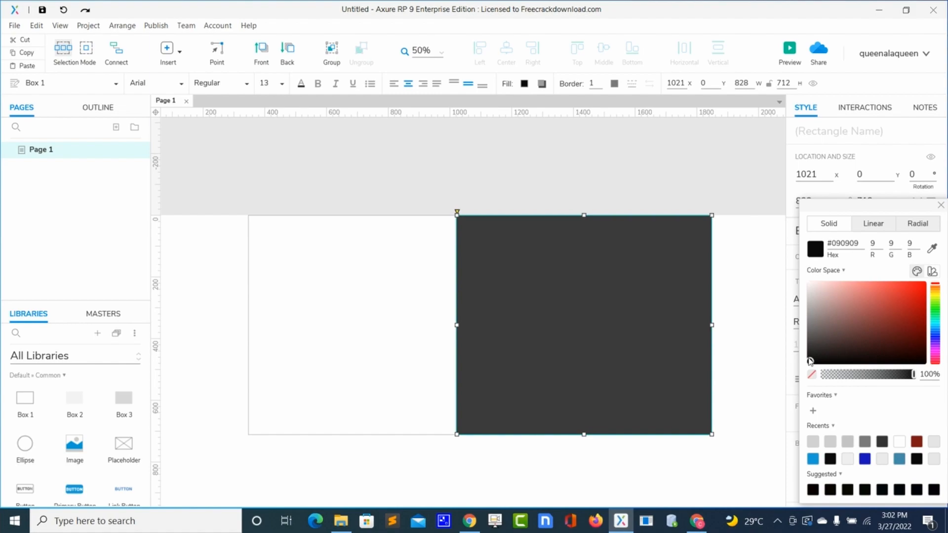
pyautogui.moveTo(810, 361); pyautogui.dragTo(809, 368)
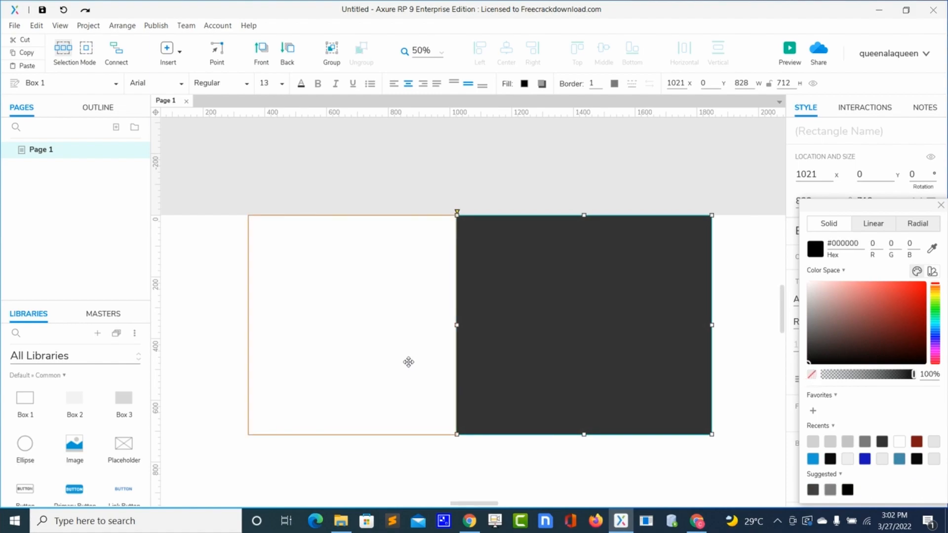
# Step: Fill the narrower rectangle, the one 674 wide, with a solid dark red
pyautogui.click(409, 362)
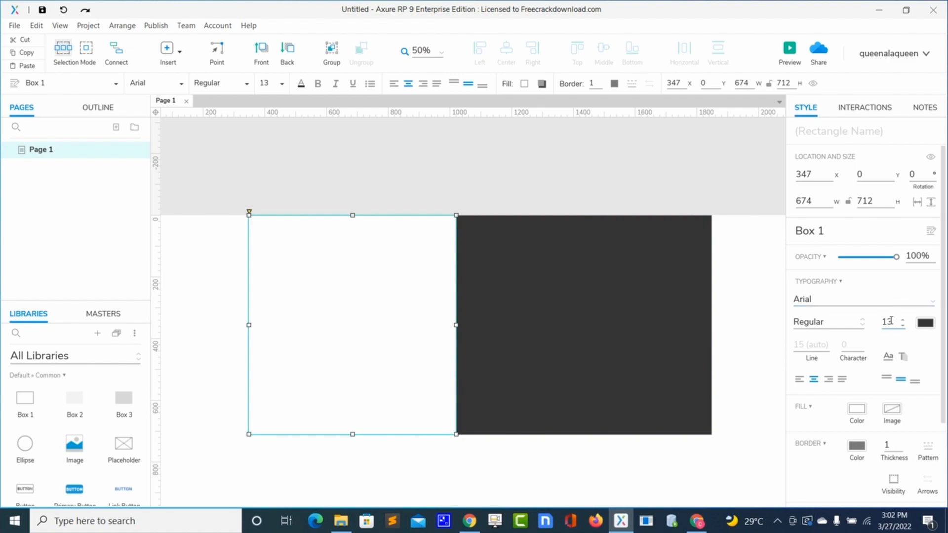
pyautogui.click(862, 415)
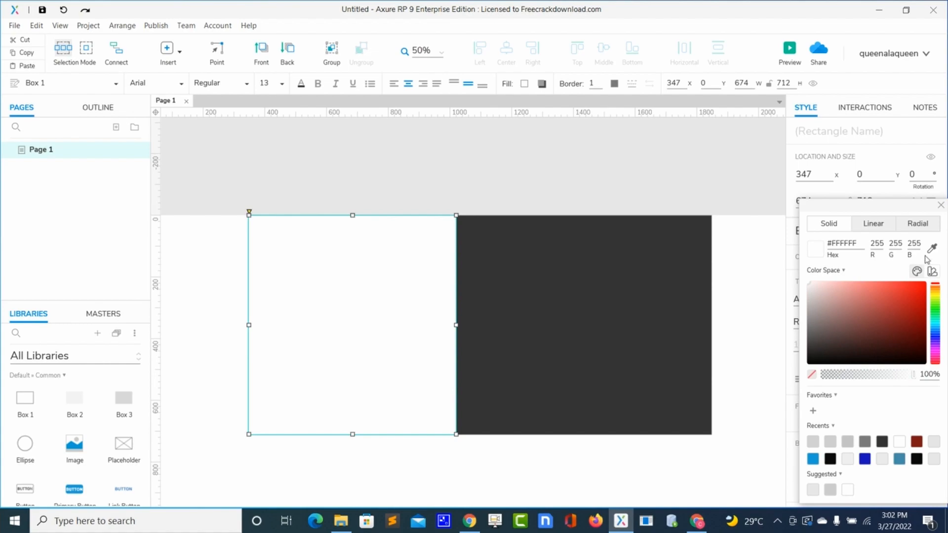
pyautogui.click(919, 317)
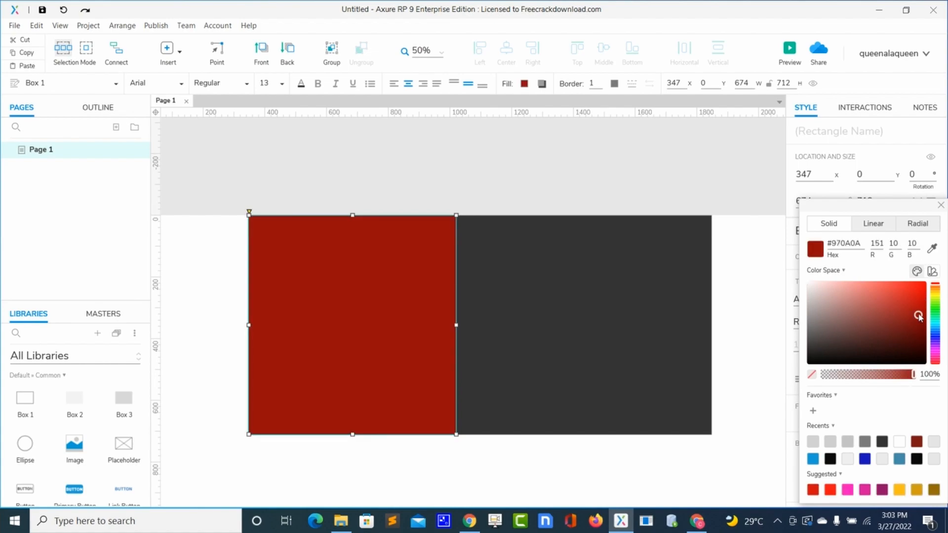
pyautogui.moveTo(919, 318); pyautogui.dragTo(921, 311)
# Step: Reselect the dark rectangle and pick its fill colour again as black (#000000)
pyautogui.click(649, 335)
pyautogui.click(650, 334)
pyautogui.click(858, 413)
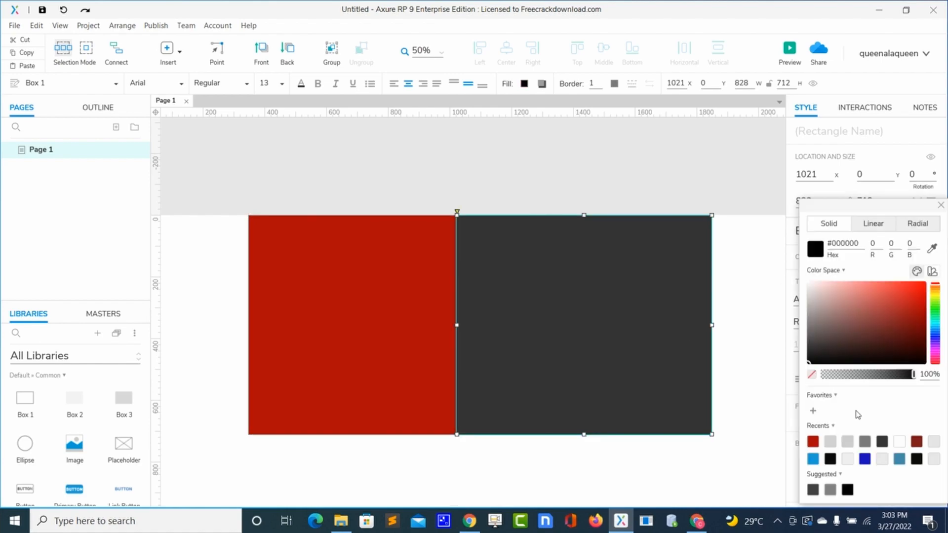
pyautogui.click(843, 363)
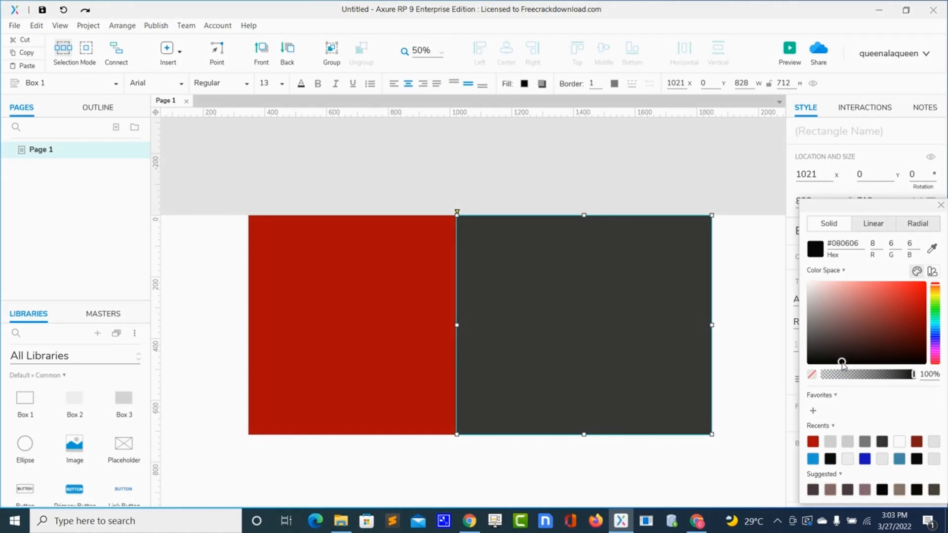
pyautogui.click(840, 364)
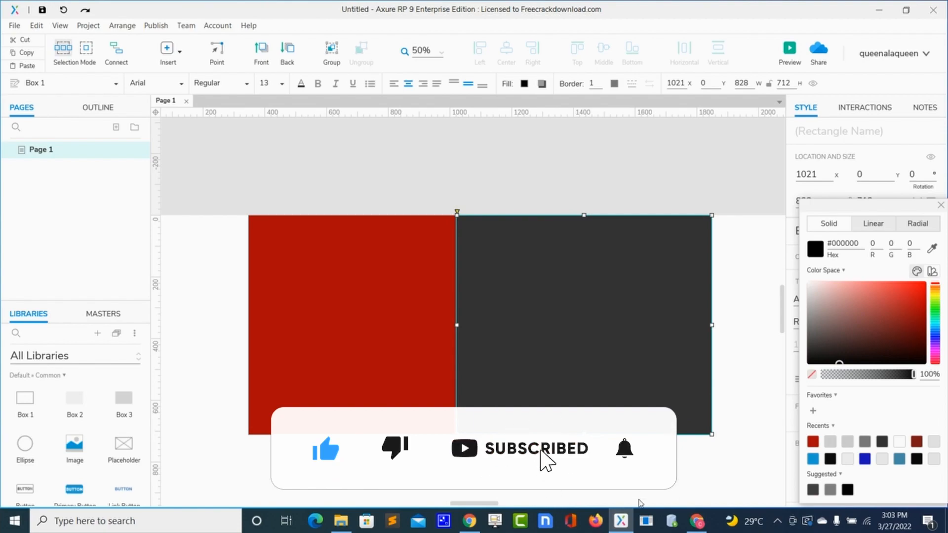
pyautogui.click(641, 503)
# Step: Set the border thickness of both rectangles to 0 and check the page in the browser preview
pyautogui.click(460, 390)
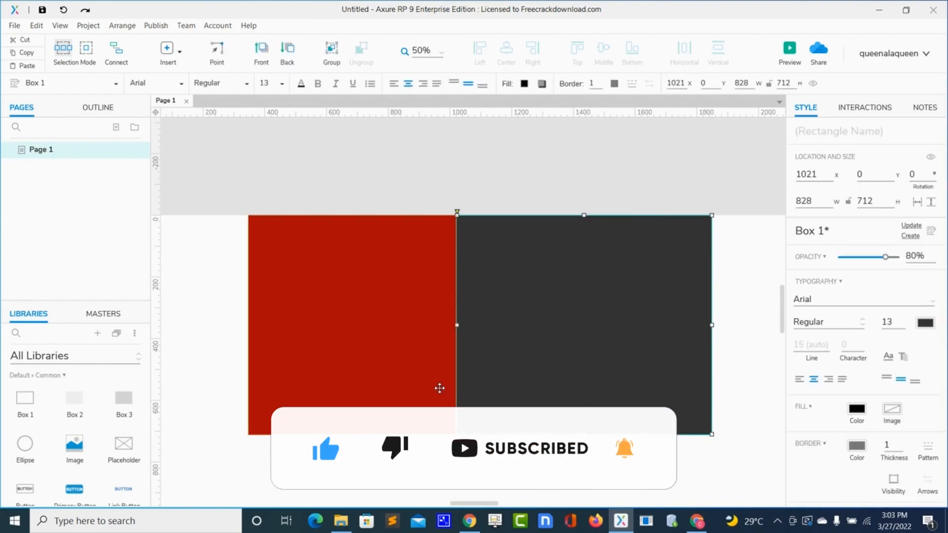
pyautogui.keyDown('shift'); pyautogui.click(449, 390); pyautogui.keyUp('shift')
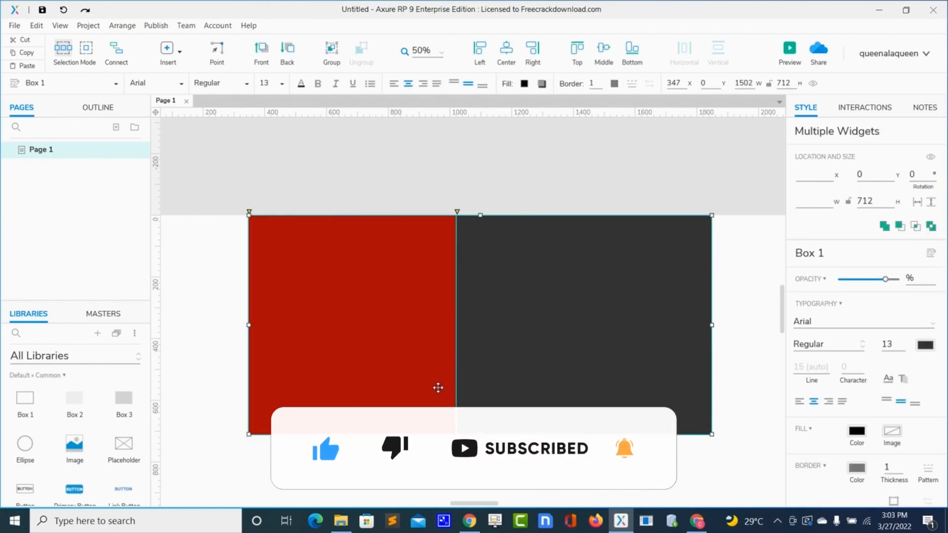
pyautogui.click(888, 466)
pyautogui.write('0')
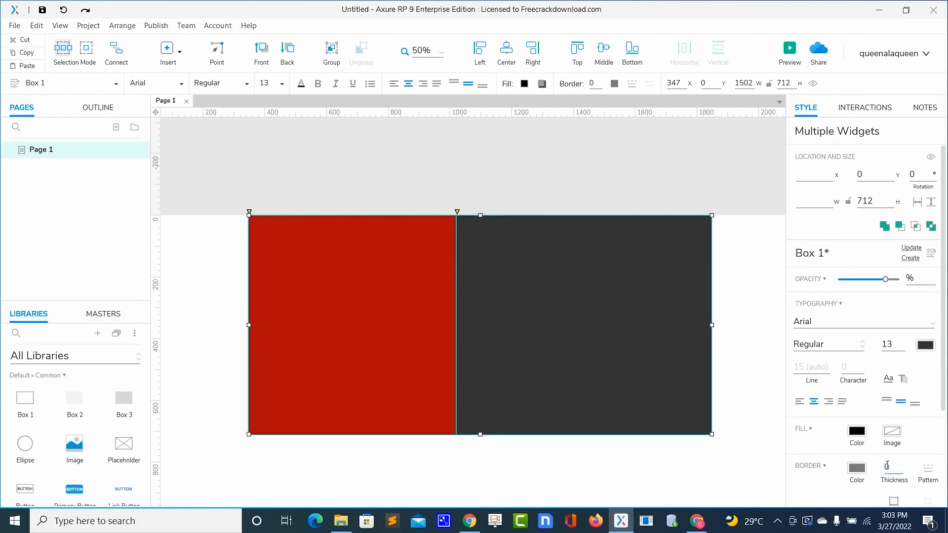
pyautogui.click(718, 474)
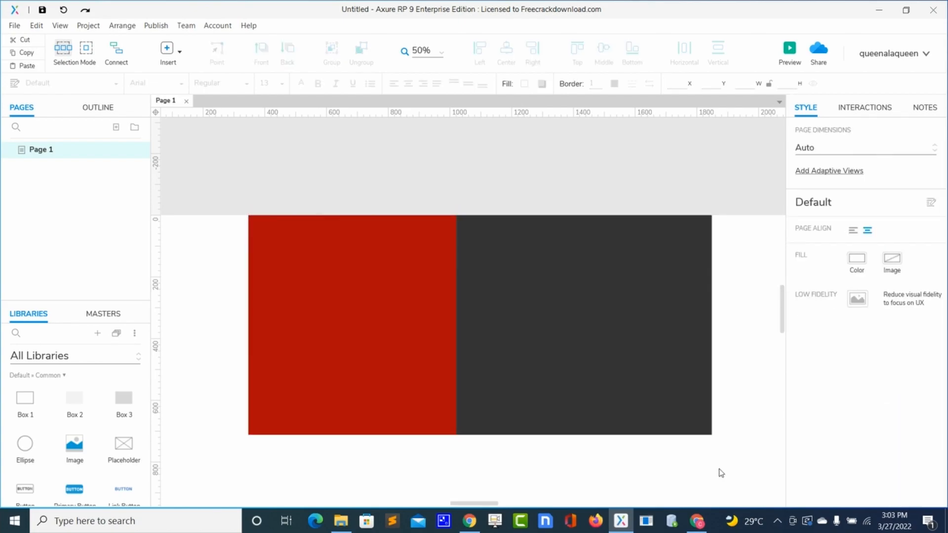
pyautogui.click(789, 55)
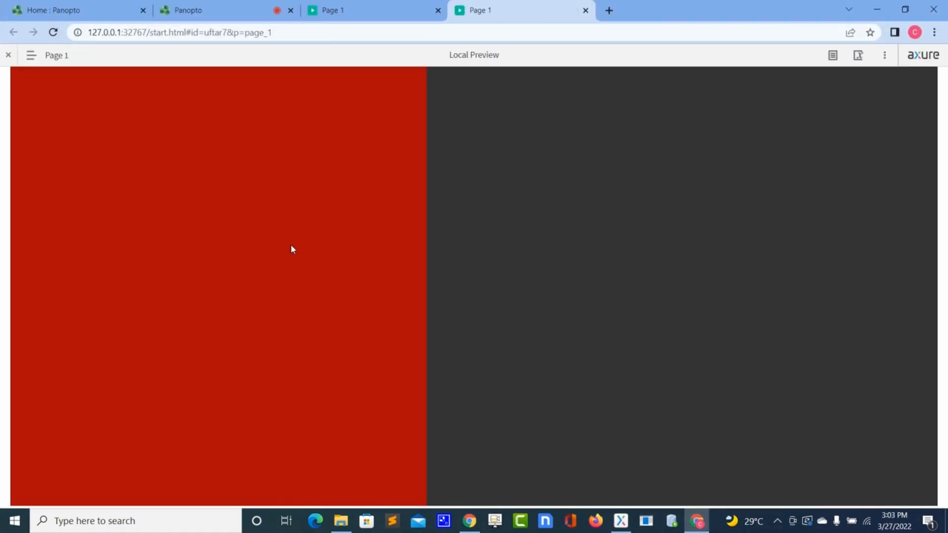
pyautogui.hotkey('alt', 'Tab')
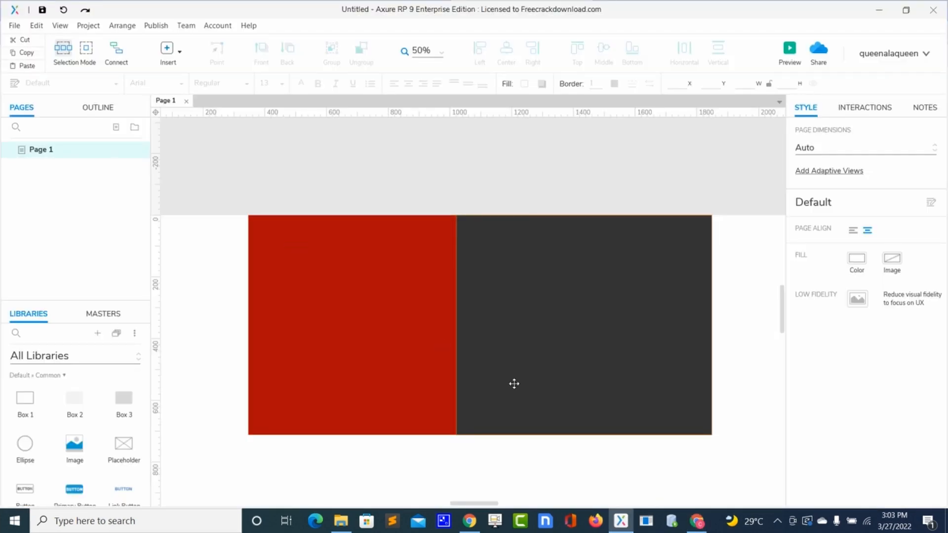
# Step: Find the Heading 1 widget in the library and place it on the dark rectangle at about X 1266, Y 176
pyautogui.click(30, 335)
pyautogui.write('h')
pyautogui.moveTo(76, 412); pyautogui.dragTo(543, 276)
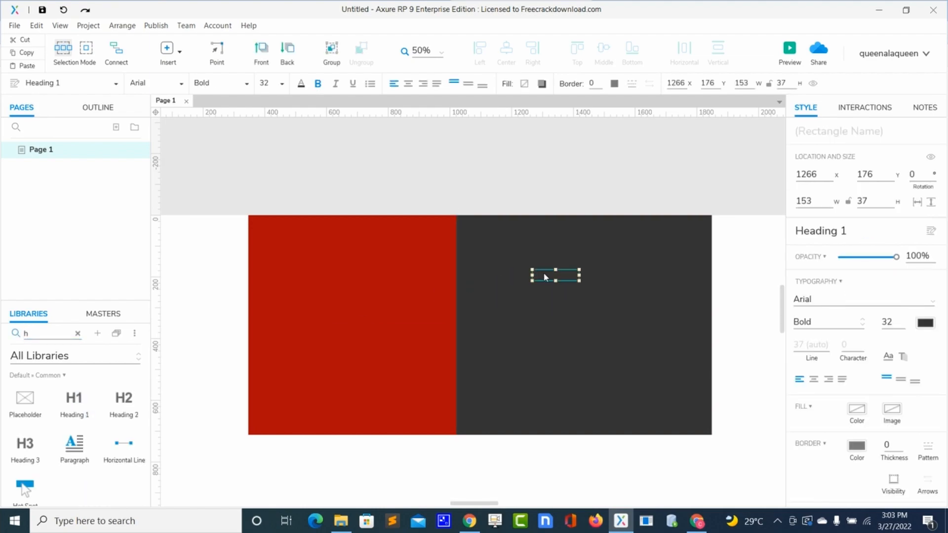
# Step: Set the heading text's font size to 20 and its colour to white (#FFFFFF)
pyautogui.doubleClick(546, 275)
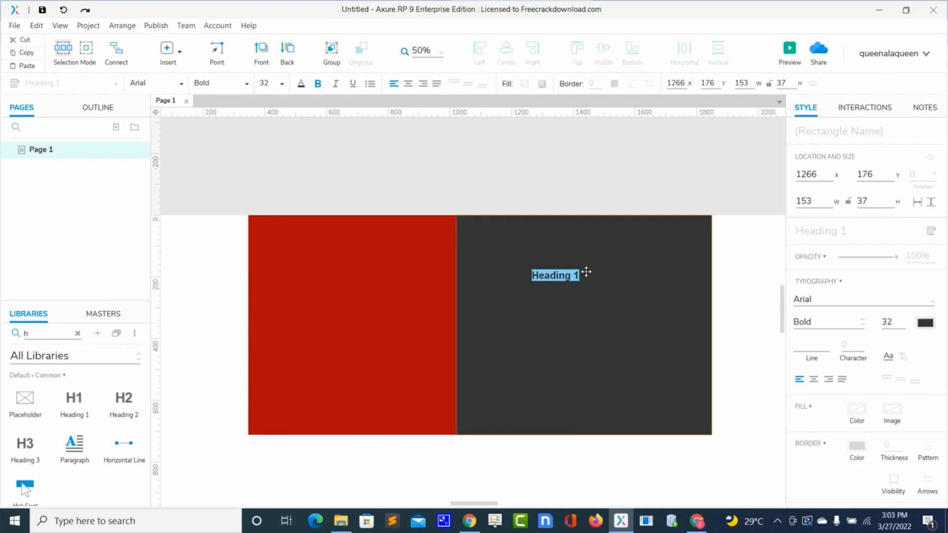
pyautogui.click(887, 323)
pyautogui.write('20')
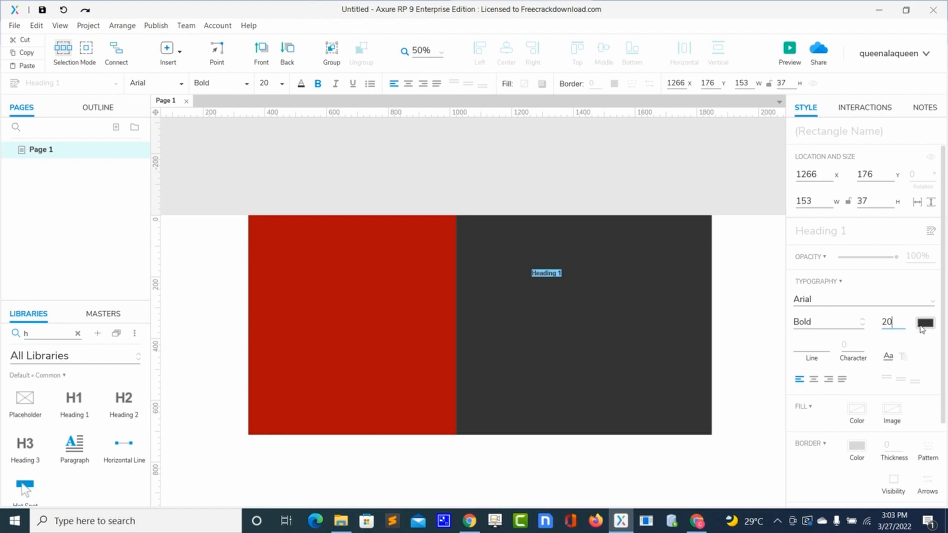
pyautogui.click(919, 328)
pyautogui.click(812, 293)
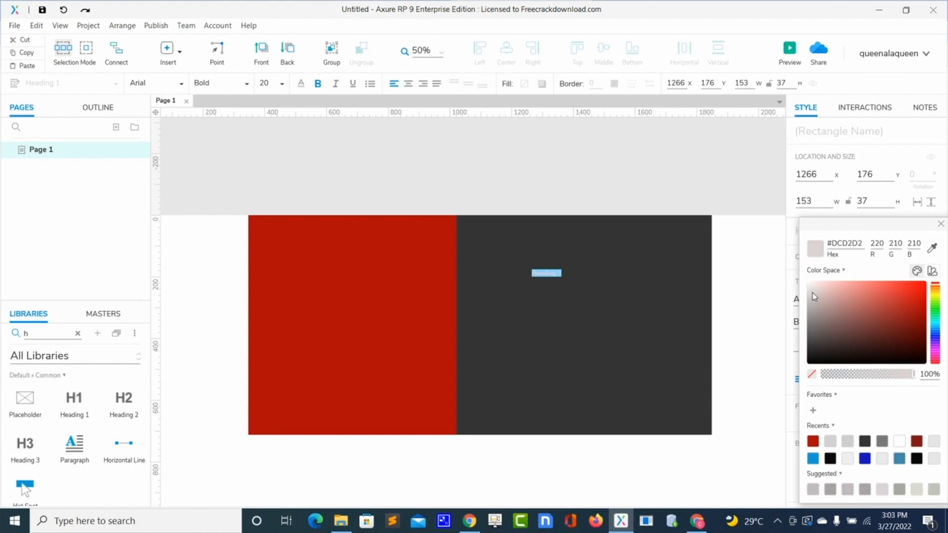
pyautogui.moveTo(813, 293); pyautogui.dragTo(791, 281)
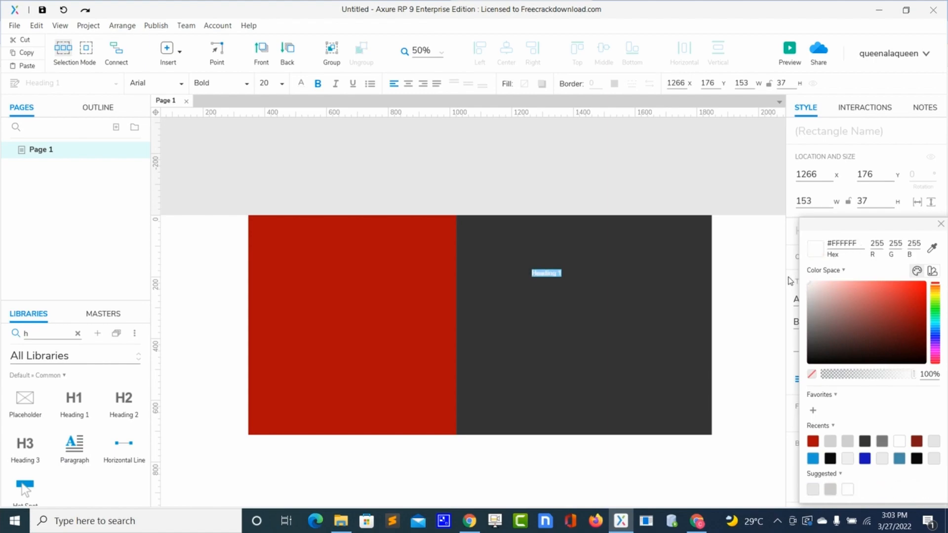
pyautogui.click(570, 320)
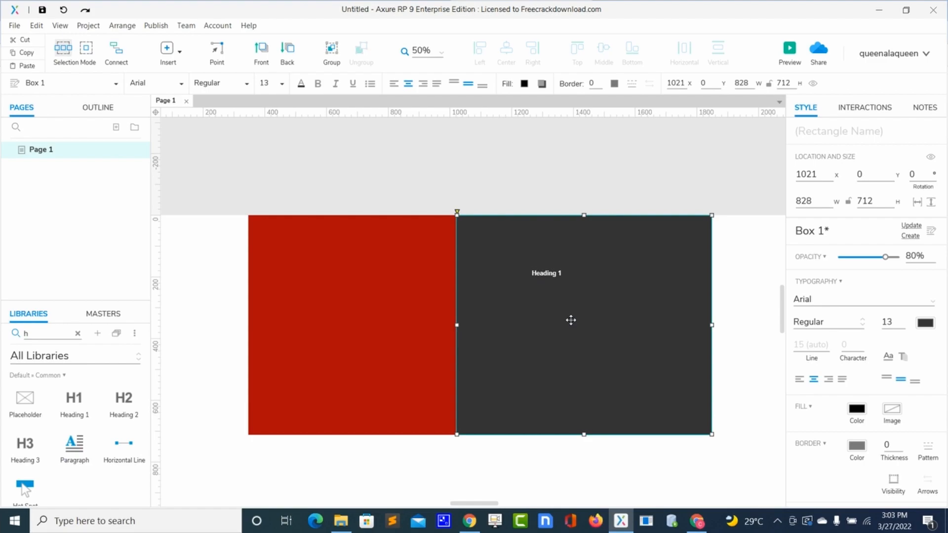
# Step: Replace the heading's text with "About us"
pyautogui.doubleClick(551, 273)
pyautogui.write('Abou')
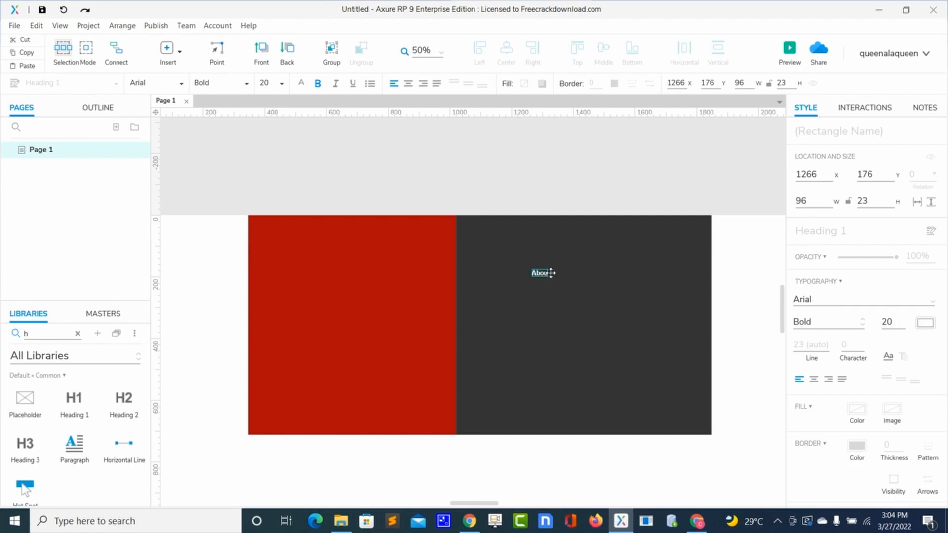
pyautogui.write('t us')
pyautogui.click(568, 276)
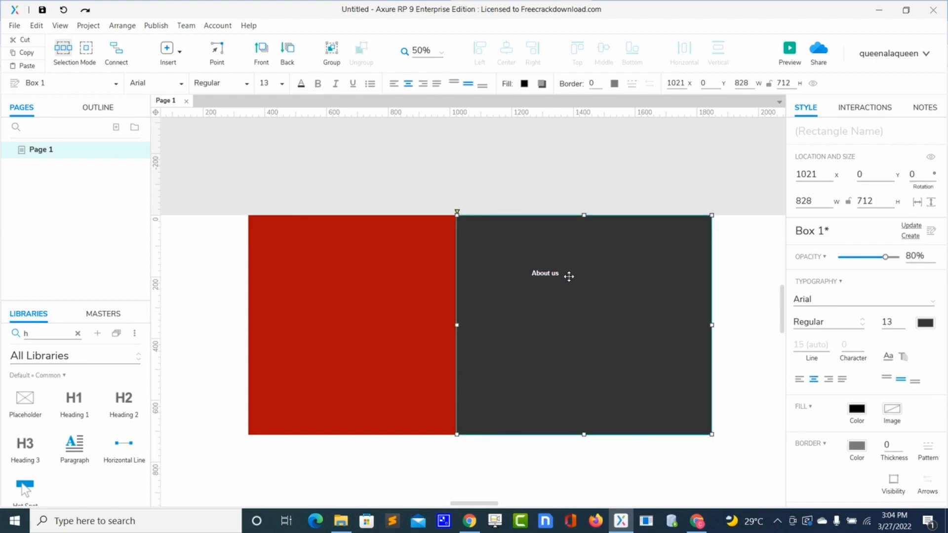
# Step: Change the "About us" heading's font to Verdana
pyautogui.click(555, 277)
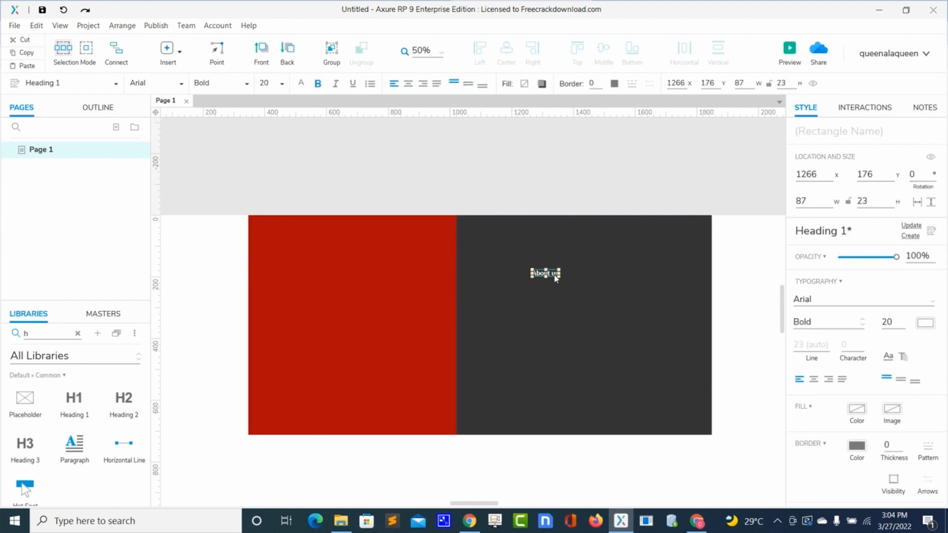
pyautogui.click(821, 299)
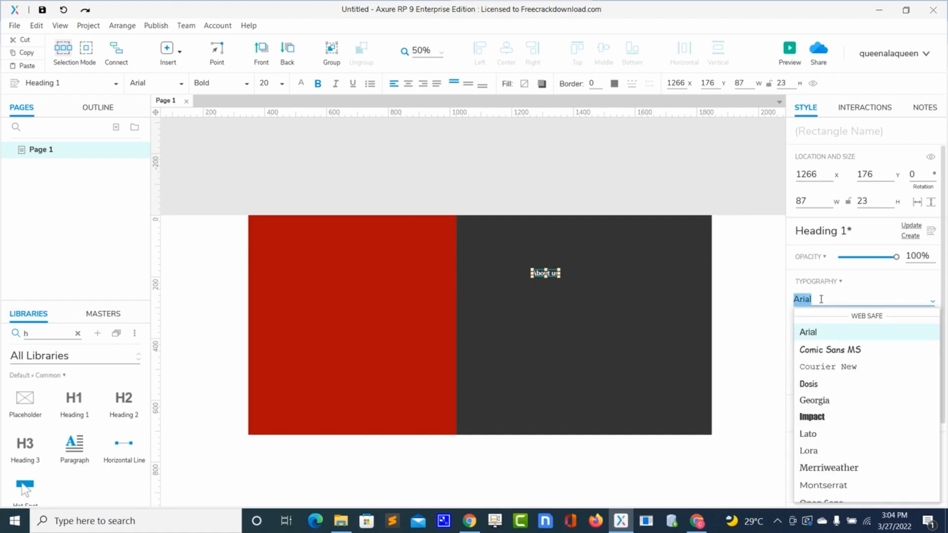
pyautogui.write('Verdana')
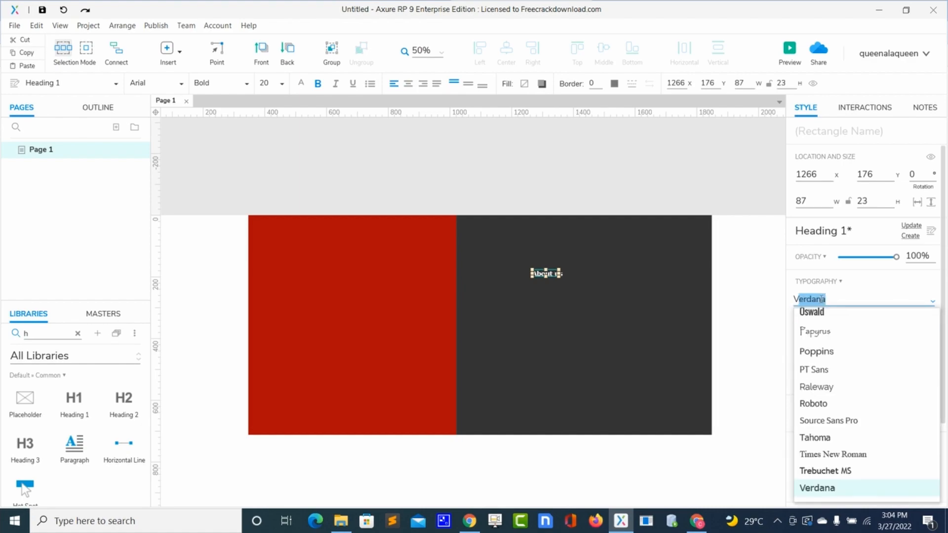
pyautogui.press('Return')
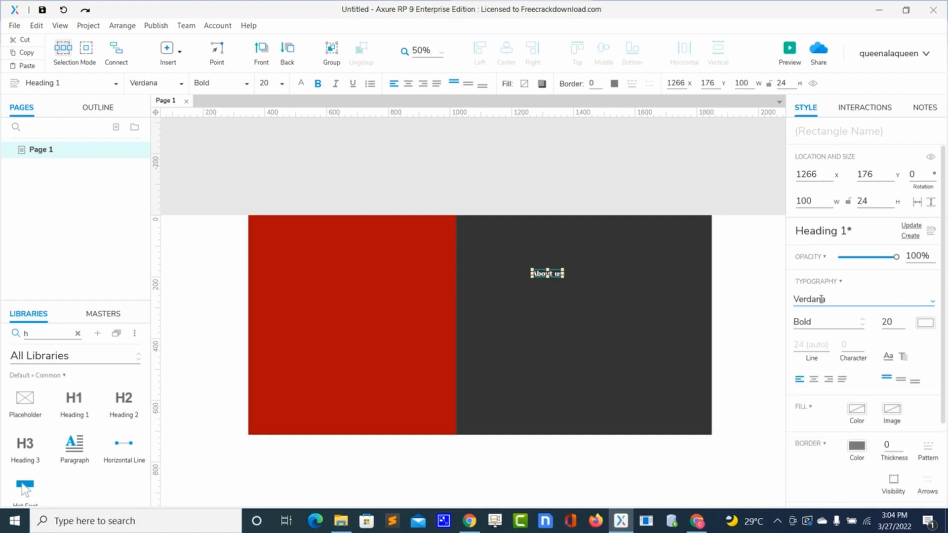
# Step: Move the "About us" heading up near the dark panel's upper edge, to about X 1156, Y 38
pyautogui.click(617, 318)
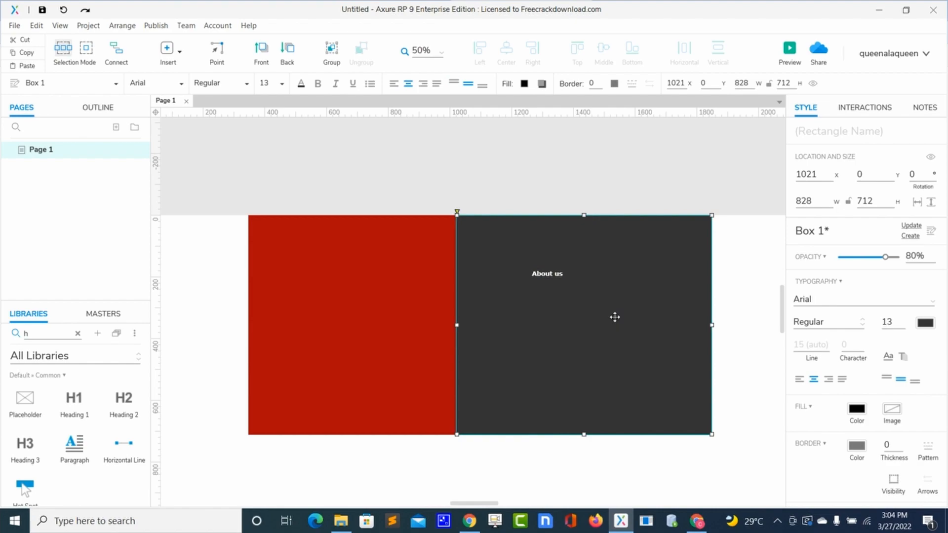
pyautogui.click(560, 275)
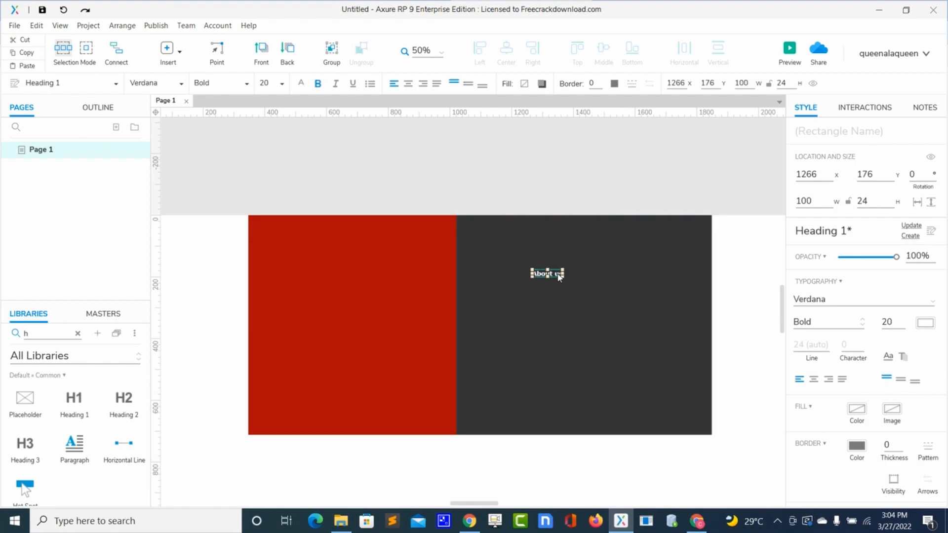
pyautogui.moveTo(560, 275); pyautogui.dragTo(526, 235)
# Step: Duplicate the "About us" heading, place the copy beside it at X 1296, Y 38, and change its text to "Contact"
pyautogui.hotkey('ctrl', 'd')
pyautogui.moveTo(526, 235); pyautogui.dragTo(564, 231)
pyautogui.doubleClick(564, 230)
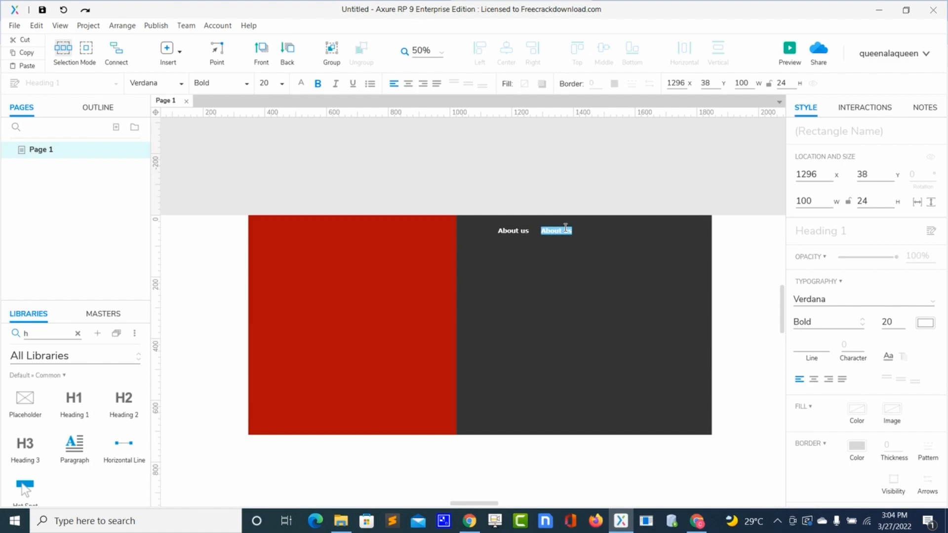
pyautogui.write('Contact')
pyautogui.click(567, 254)
# Step: Paste another copy of the "About us" heading and place it after "Contact" at X 1422, Y 38
pyautogui.hotkey('ctrl', 'v')
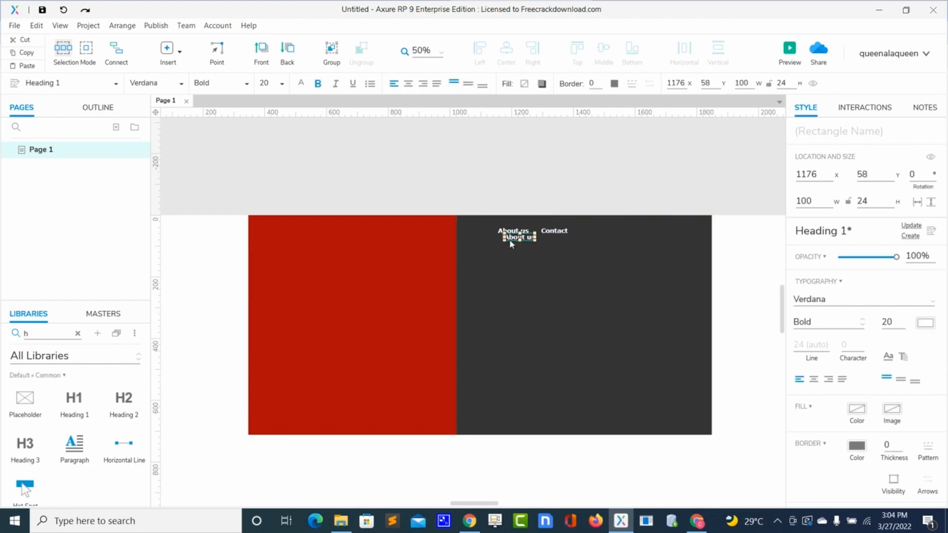
pyautogui.moveTo(515, 240); pyautogui.dragTo(626, 236)
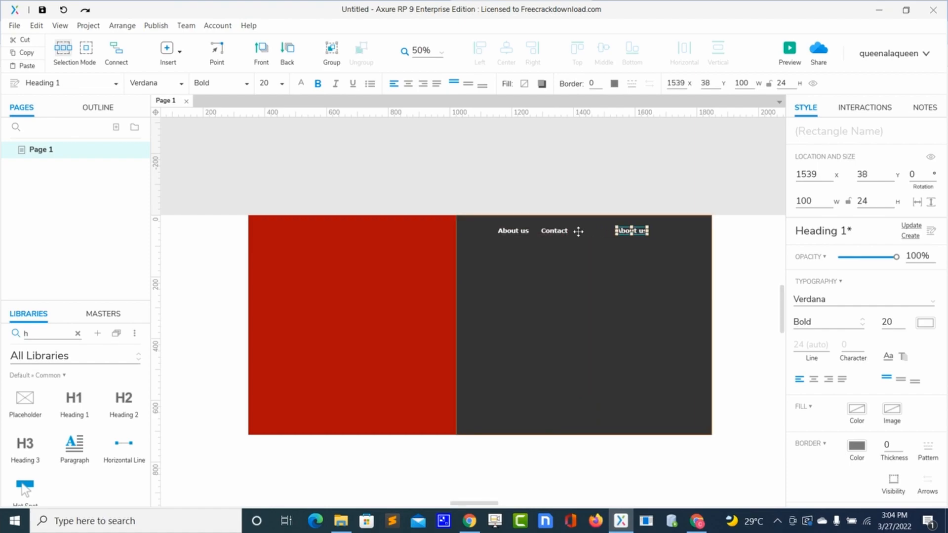
pyautogui.doubleClick(631, 230)
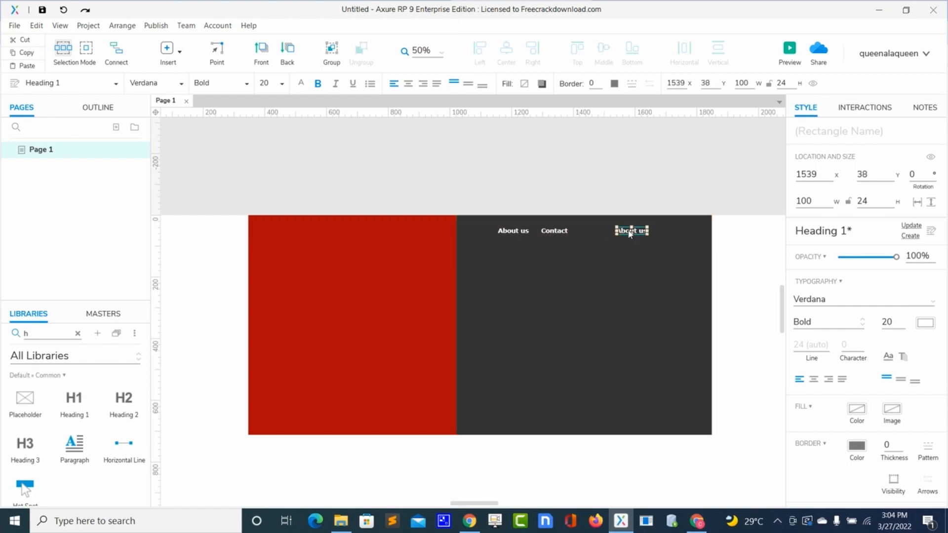
pyautogui.moveTo(625, 231); pyautogui.dragTo(599, 233)
pyautogui.moveTo(596, 233); pyautogui.dragTo(593, 233)
pyautogui.press('Right')
pyautogui.press('Right')
pyautogui.press('Right')
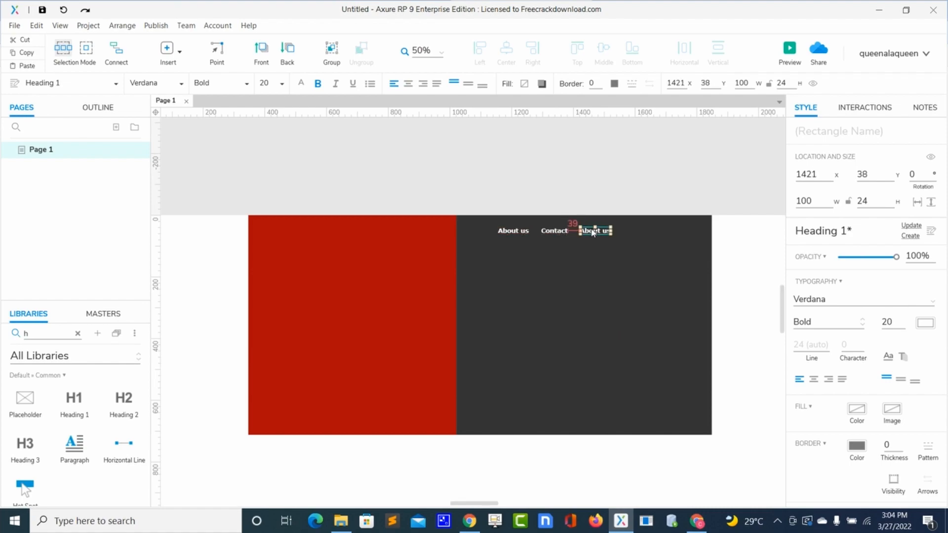
# Step: Replace the text of the "About us" copy following "Contact" with "Cars"
pyautogui.doubleClick(593, 232)
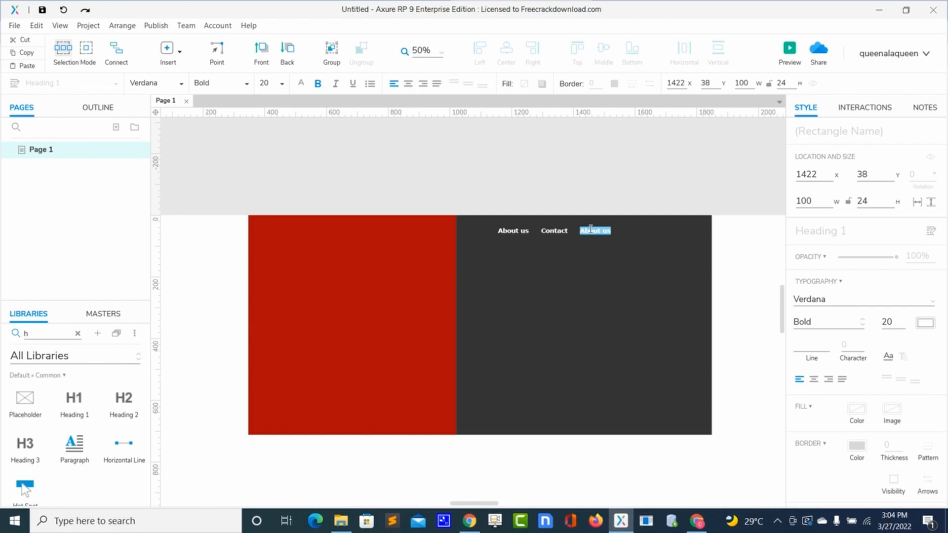
pyautogui.write('Cars')
pyautogui.click(613, 241)
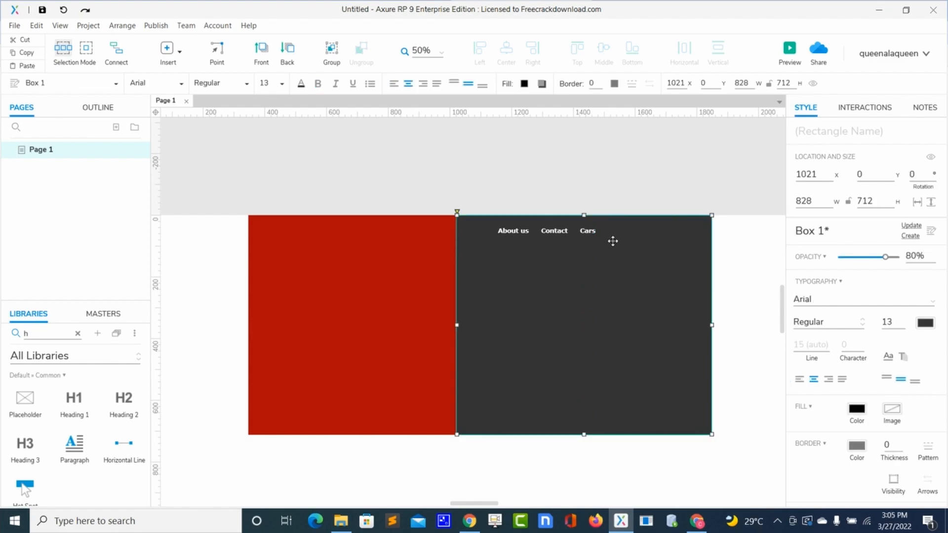
# Step: Paste another "About us" copy after "Cars" at about X 1512, Y 38, and change its text to "Service"
pyautogui.hotkey('ctrl', 'v')
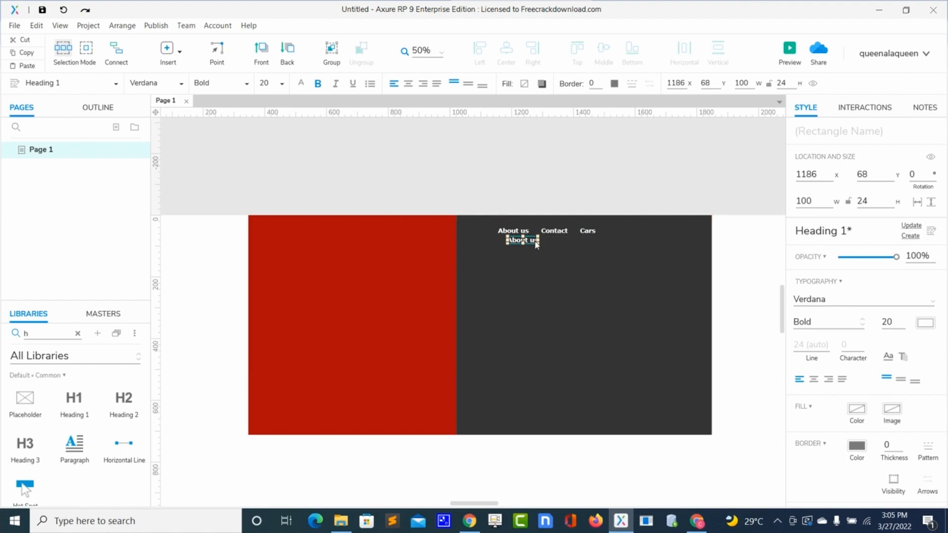
pyautogui.moveTo(536, 244); pyautogui.dragTo(637, 235)
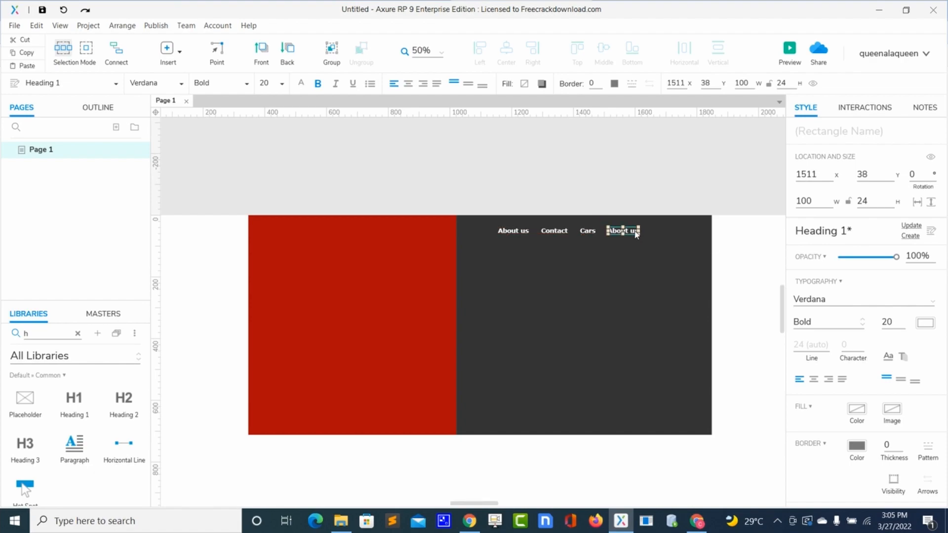
pyautogui.press('Right')
pyautogui.doubleClick(635, 233)
pyautogui.write('Servic')
pyautogui.click(635, 239)
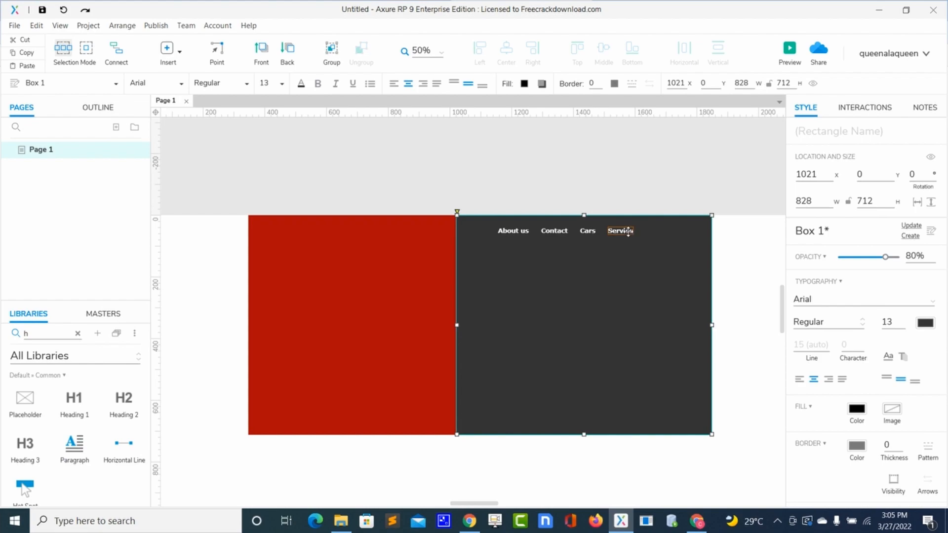
# Step: Select all four menu headings and move them together to X 1216, Y 29
pyautogui.click(627, 230)
pyautogui.keyDown('shift'); pyautogui.click(588, 231); pyautogui.keyUp('shift')
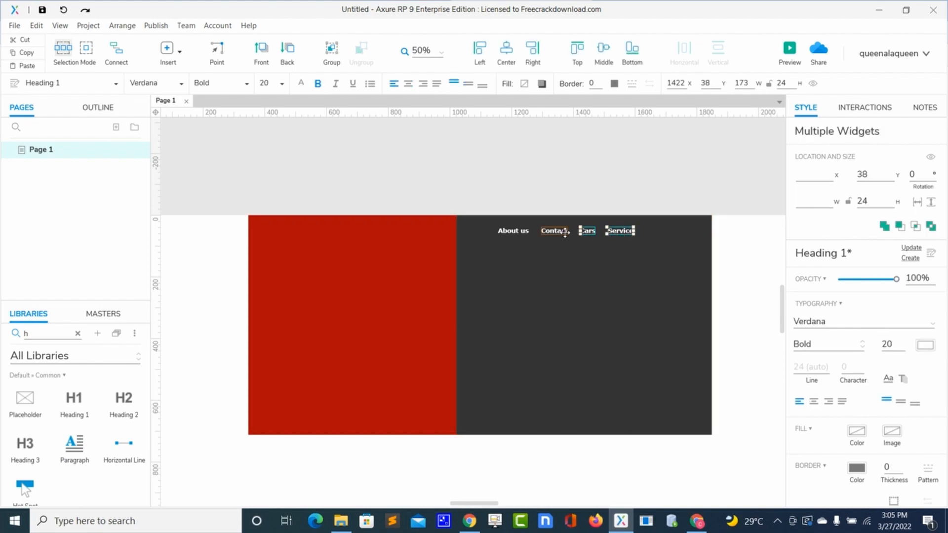
pyautogui.keyDown('shift'); pyautogui.click(568, 231); pyautogui.keyUp('shift')
pyautogui.keyDown('shift'); pyautogui.click(513, 231); pyautogui.keyUp('shift')
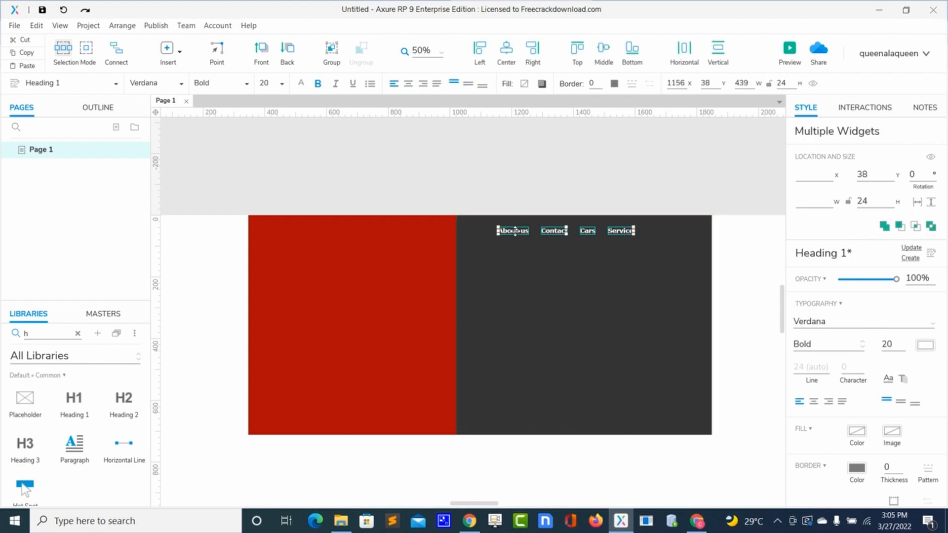
pyautogui.moveTo(515, 230); pyautogui.dragTo(533, 228)
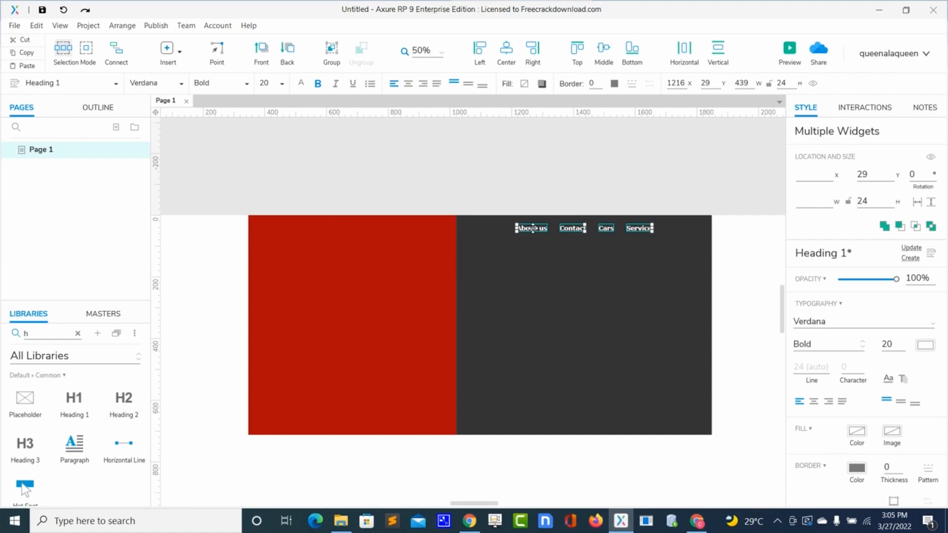
# Step: Preview the page in the browser, reload it, and return to the Axure RP design
pyautogui.click(791, 49)
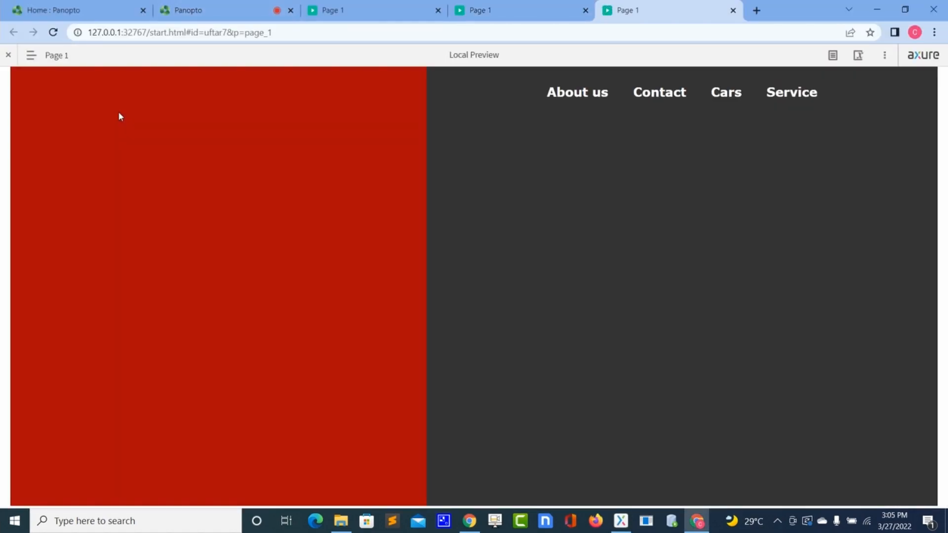
pyautogui.click(53, 32)
pyautogui.hotkey('alt', 'Tab')
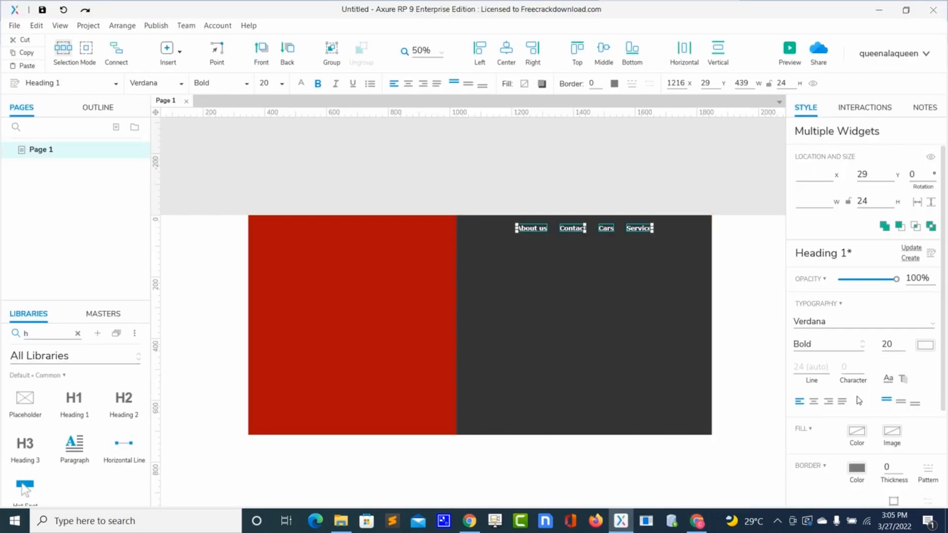
# Step: Set the four menu headings' font weight to Regular and check the result in the reloaded browser preview
pyautogui.click(850, 344)
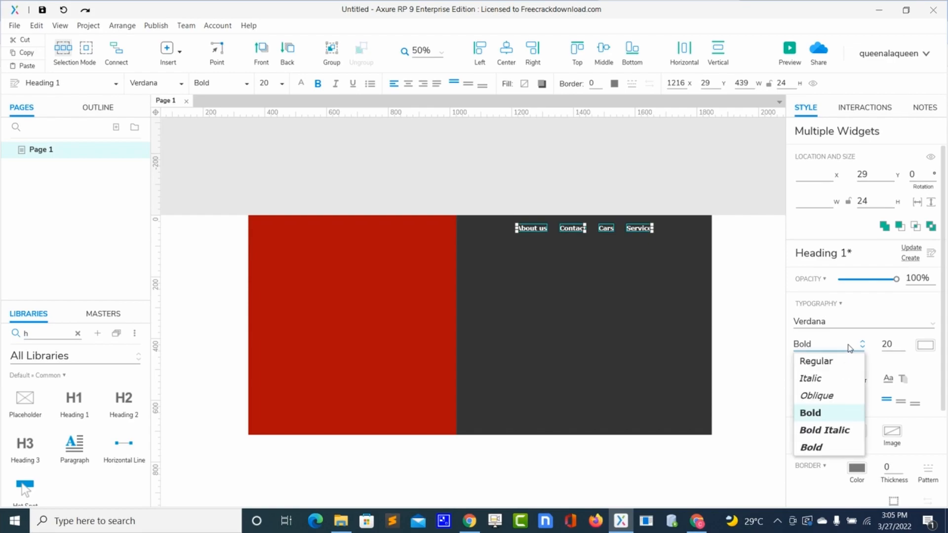
pyautogui.click(838, 360)
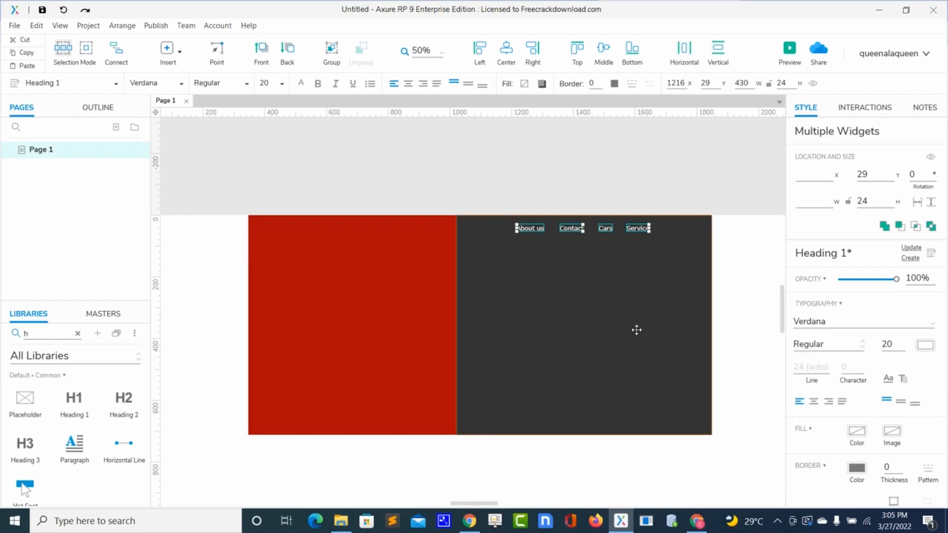
pyautogui.hotkey('alt', 'Tab')
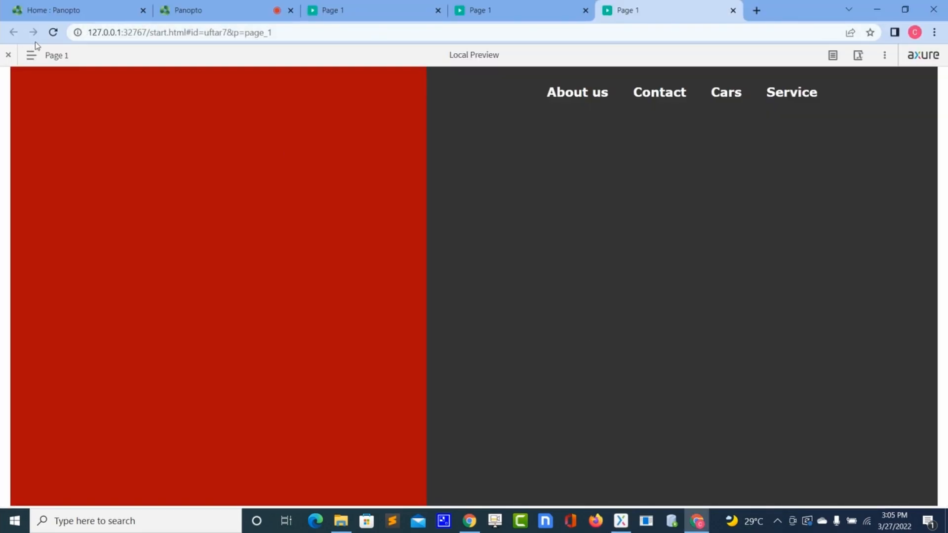
pyautogui.click(53, 33)
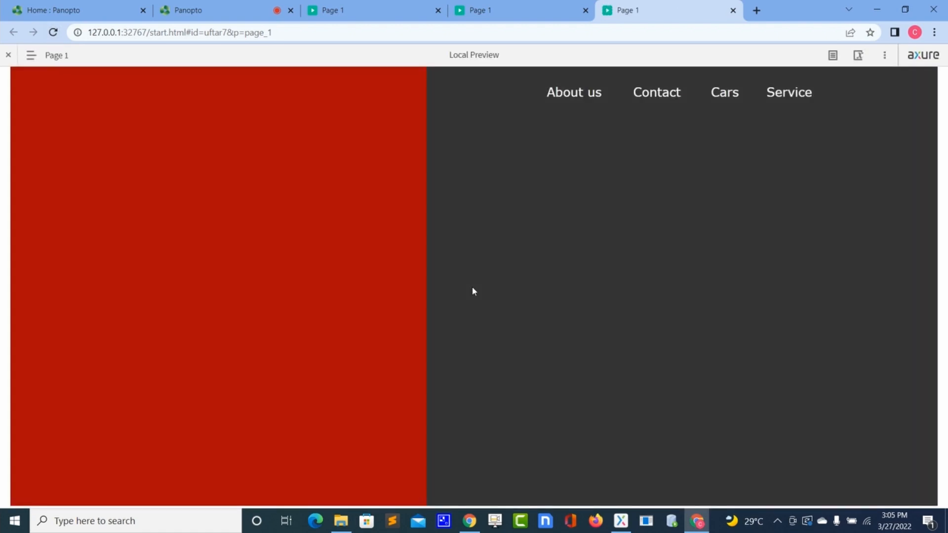
pyautogui.hotkey('alt', 'Tab')
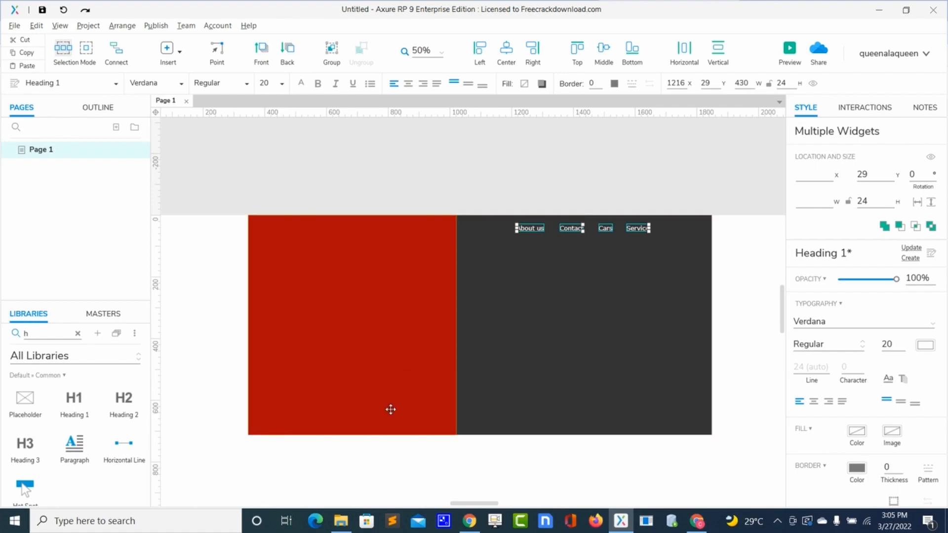
# Step: Insert the blue Tesla image from the Downloads folder and place it on the dark panel at X 1155, Y 111
pyautogui.click(483, 397)
pyautogui.click(345, 527)
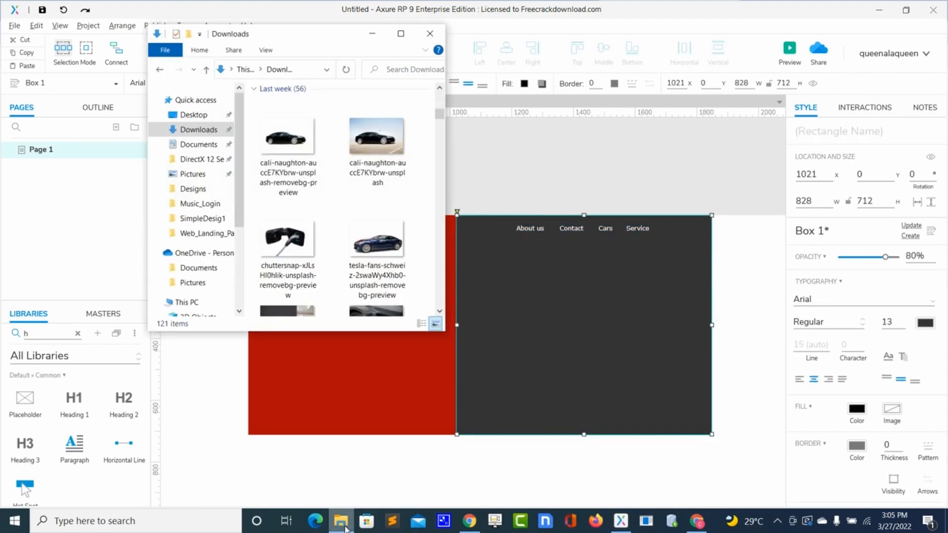
pyautogui.moveTo(371, 251); pyautogui.dragTo(558, 287)
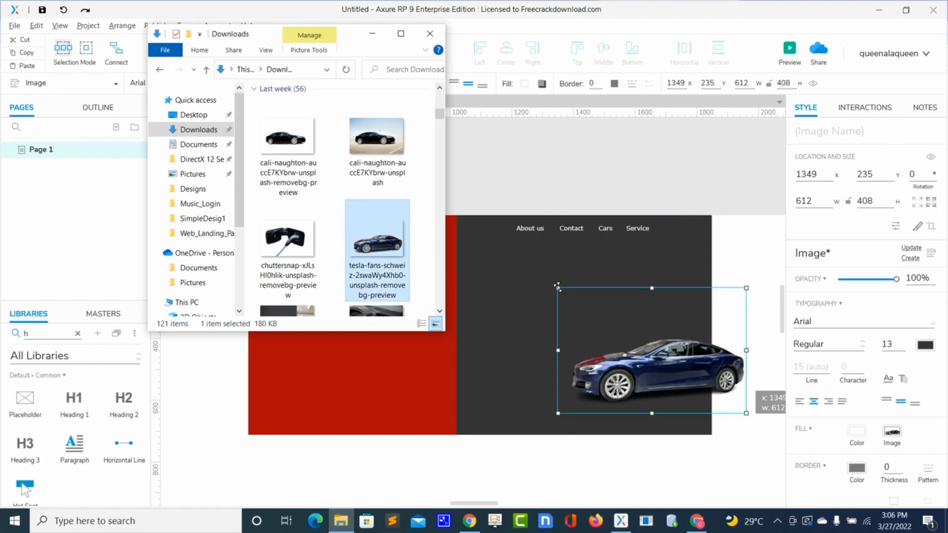
pyautogui.click(430, 36)
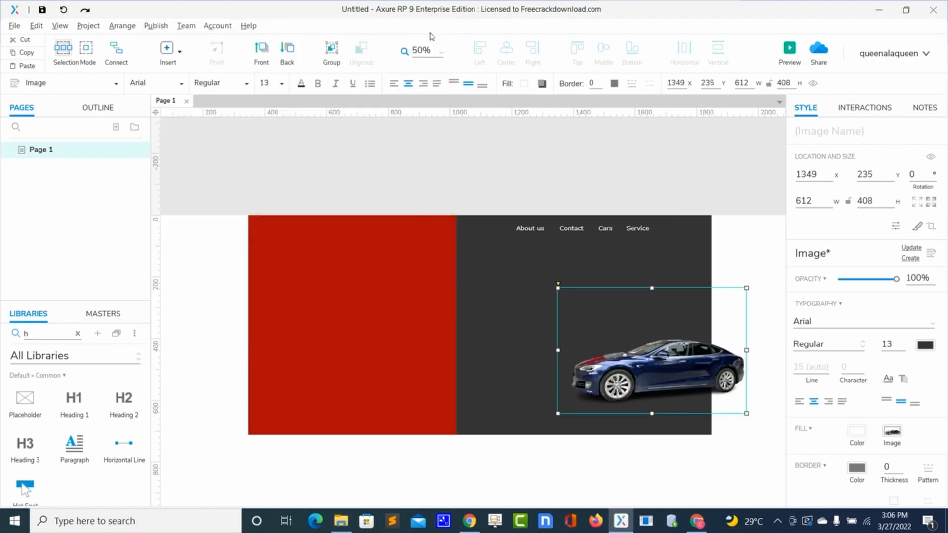
pyautogui.moveTo(641, 341); pyautogui.dragTo(583, 307)
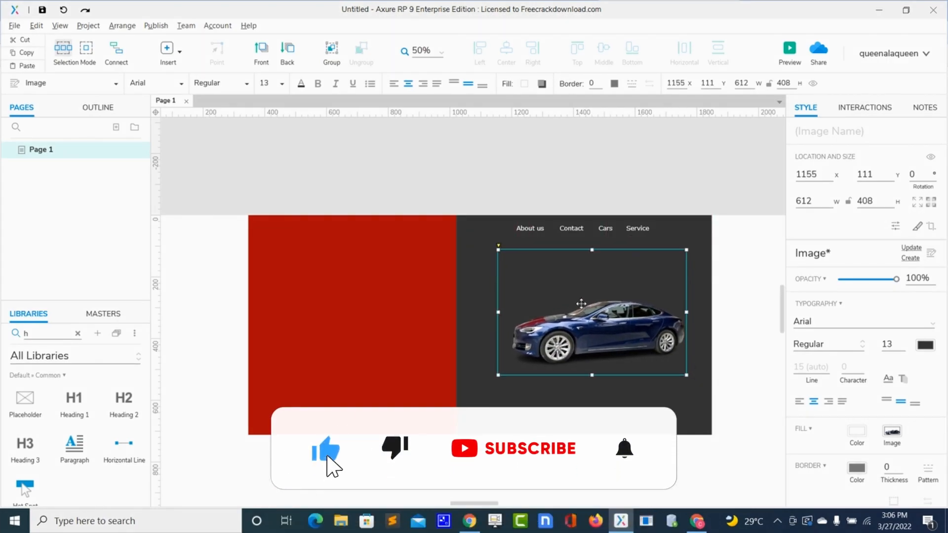
# Step: Clear the library search and place a Box 1 widget below the car at X 1084, Y 496
pyautogui.click(668, 389)
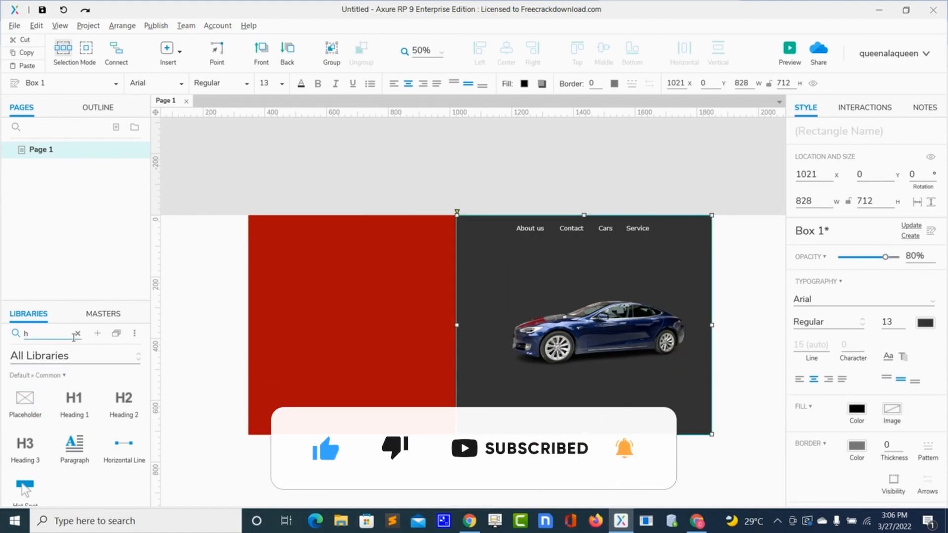
pyautogui.click(77, 335)
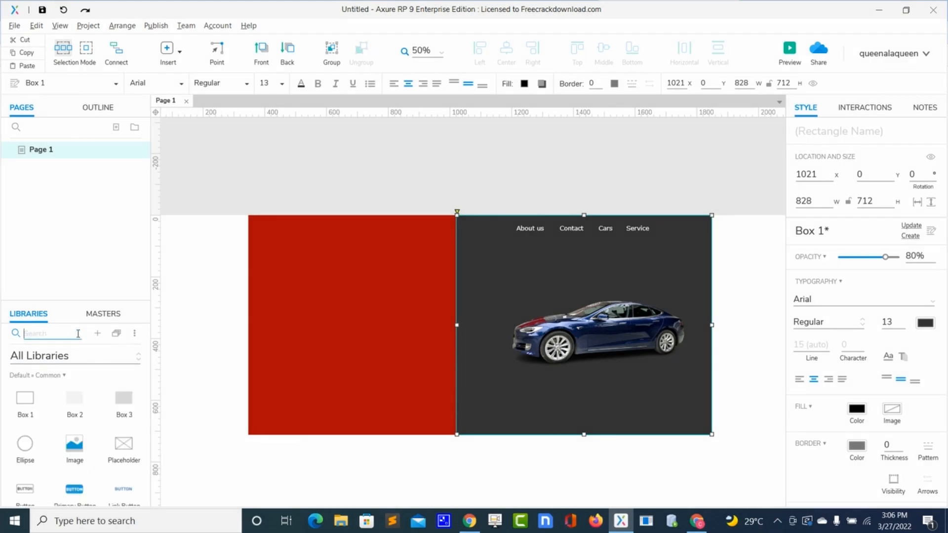
pyautogui.moveTo(25, 398); pyautogui.dragTo(476, 366)
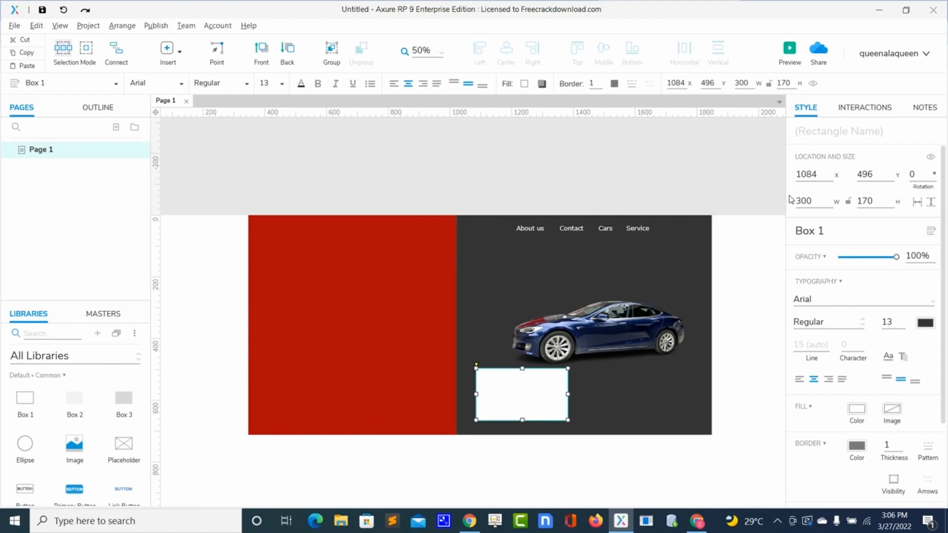
# Step: Set the new white box's width to 168 and its height to 88
pyautogui.click(813, 203)
pyautogui.doubleClick(813, 200)
pyautogui.write('168')
pyautogui.click(865, 200)
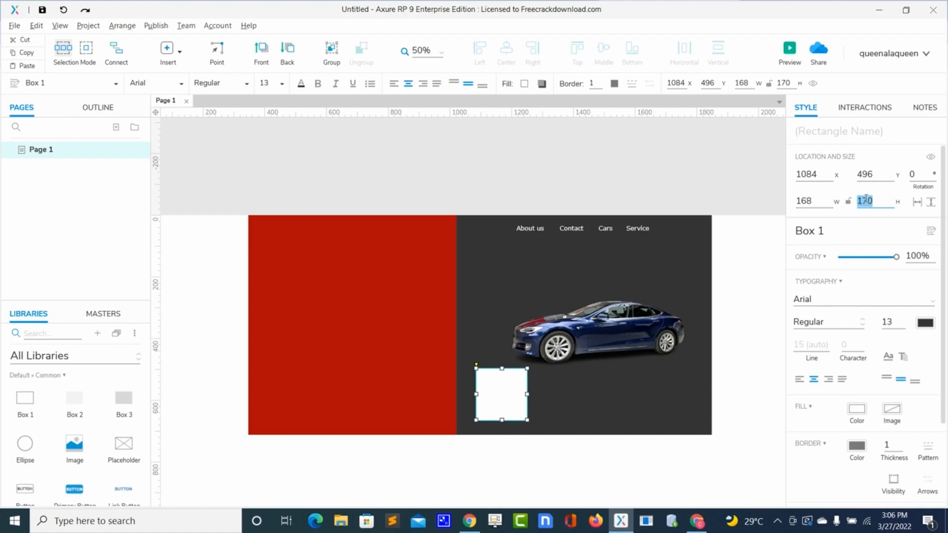
pyautogui.write('88')
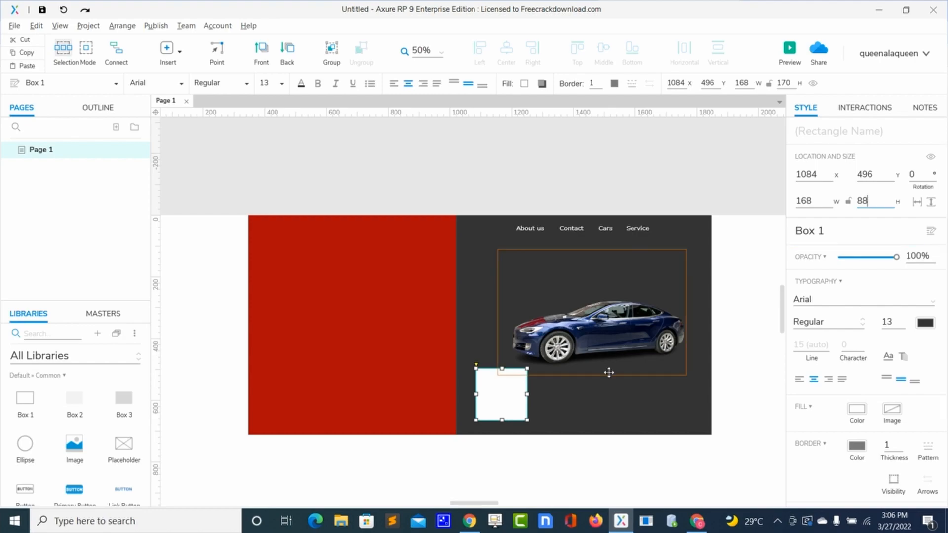
pyautogui.click(602, 399)
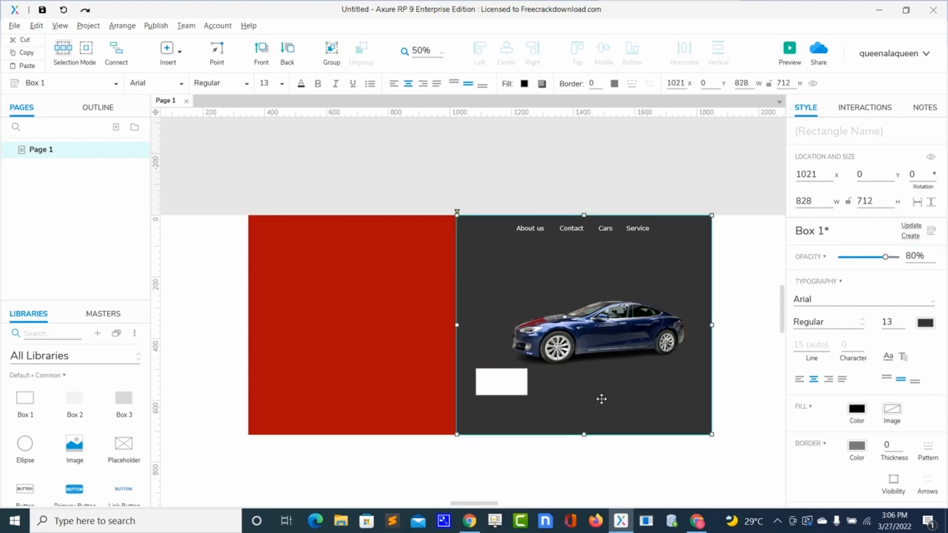
pyautogui.click(520, 384)
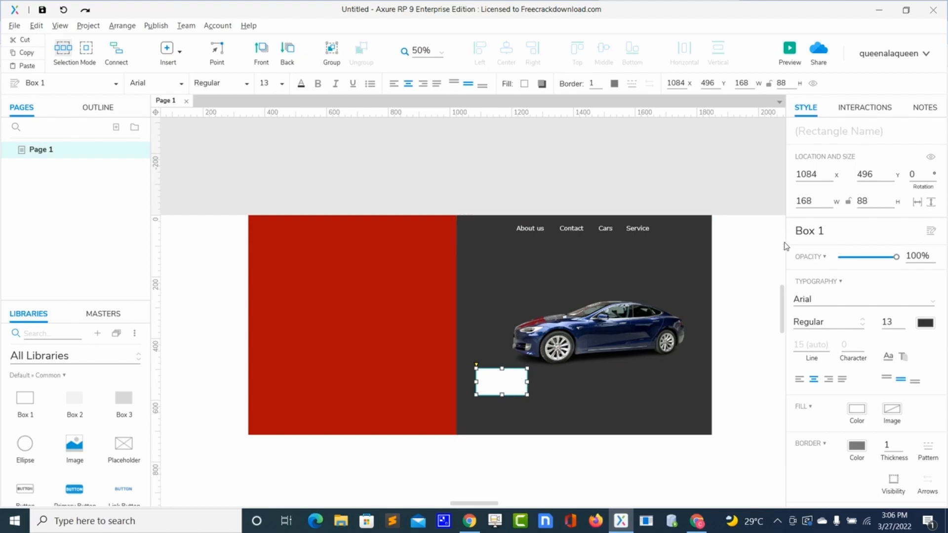
pyautogui.click(575, 397)
pyautogui.scroll(2, 576, 397)
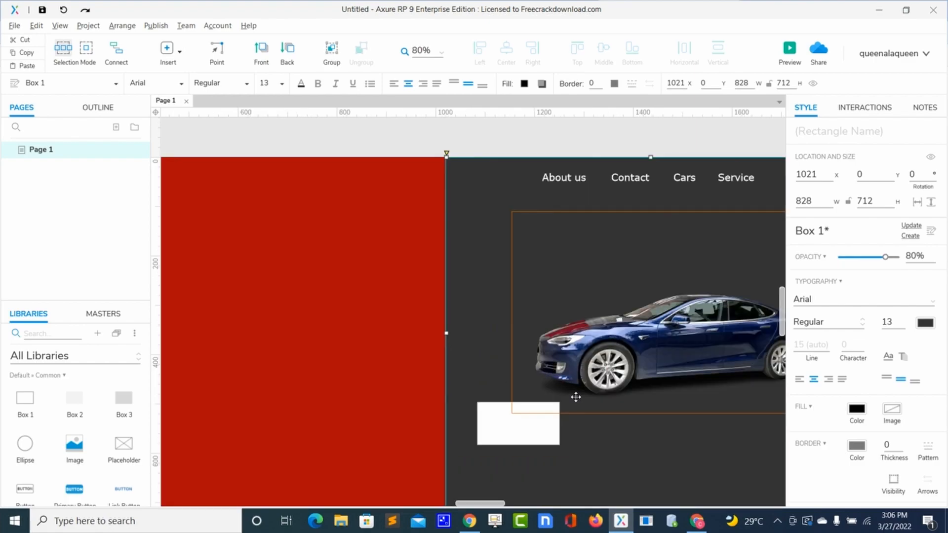
pyautogui.scroll(1, 576, 397)
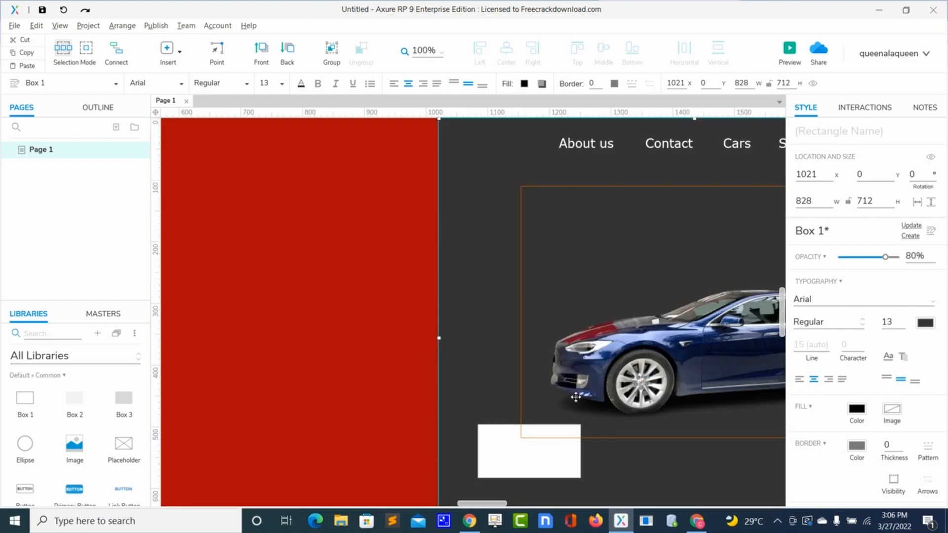
# Step: Search the widget library for "sta", place a Star icon on the white box below the car, and shrink it to 13 by 13
pyautogui.hscroll(3, 561, 400)
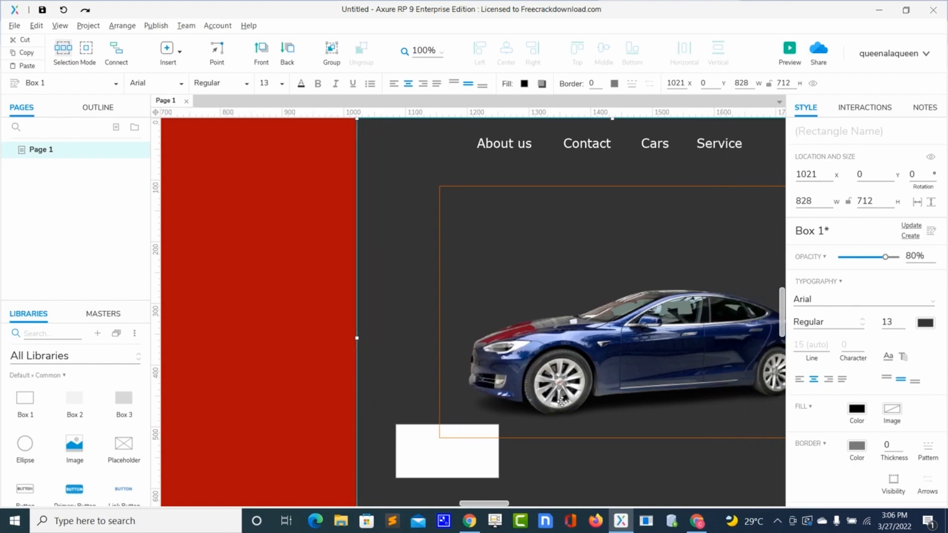
pyautogui.scroll(-3, 561, 400)
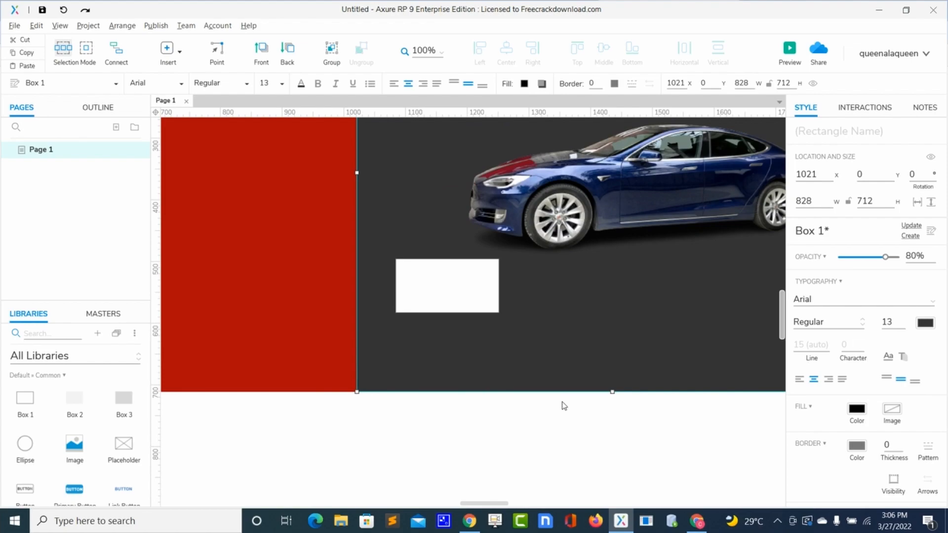
pyautogui.click(69, 336)
pyautogui.write('sta')
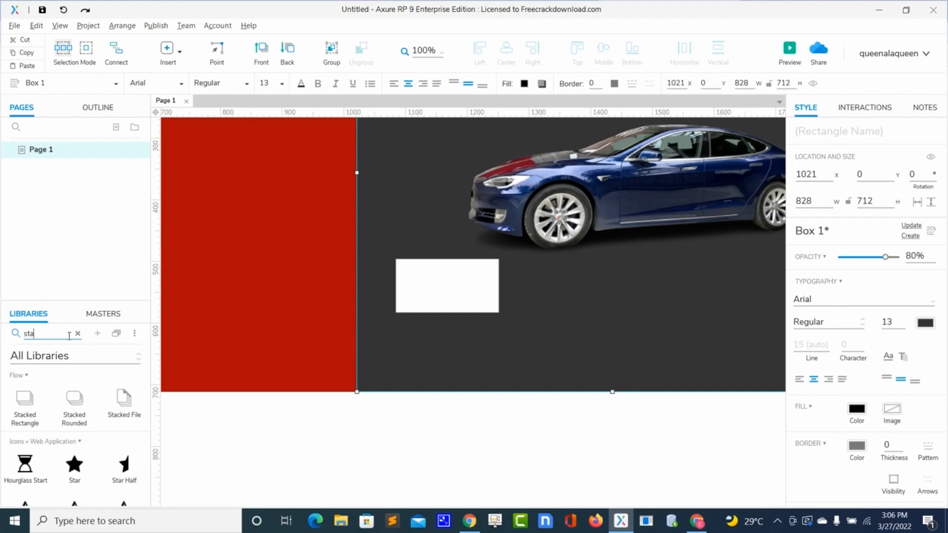
pyautogui.moveTo(74, 467); pyautogui.dragTo(412, 281)
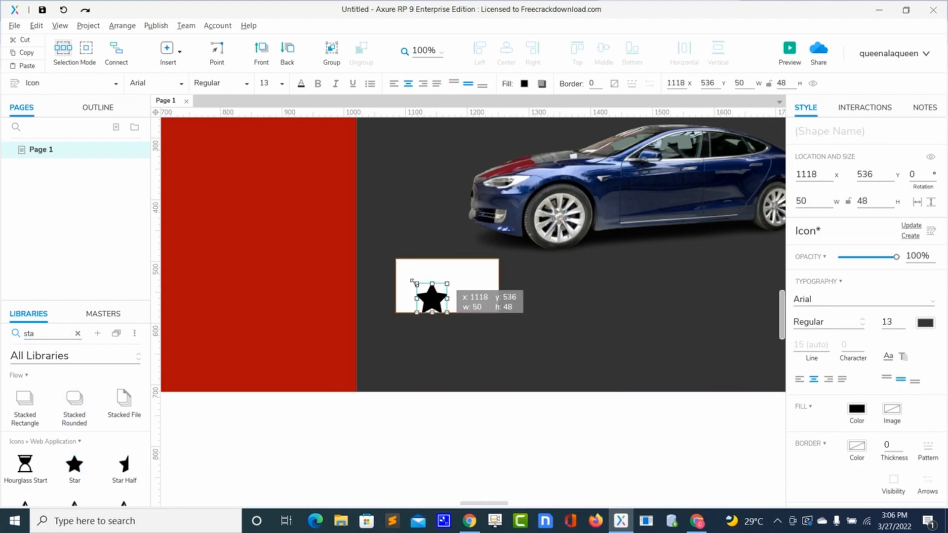
pyautogui.moveTo(448, 313); pyautogui.dragTo(415, 280)
# Step: Round the white box's corners with a radius of 5
pyautogui.click(448, 292)
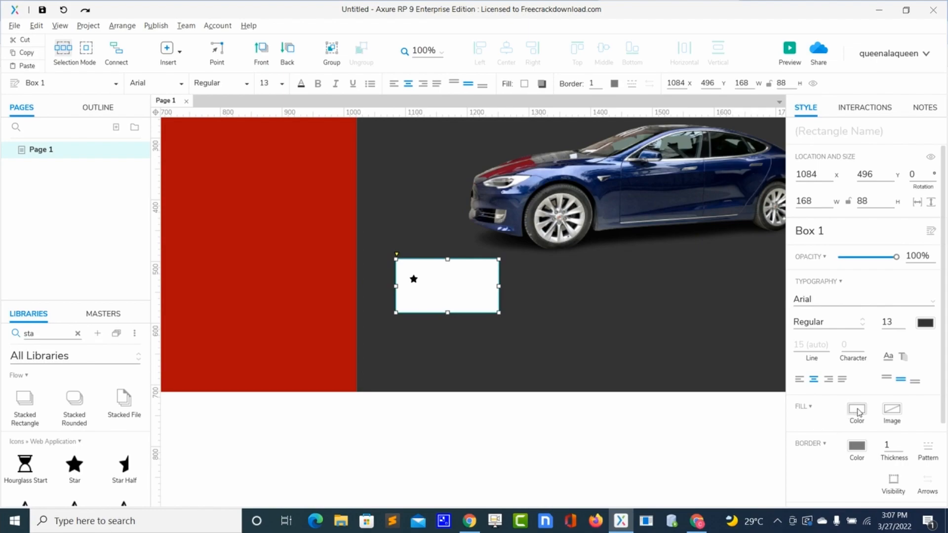
pyautogui.scroll(-3, 860, 479)
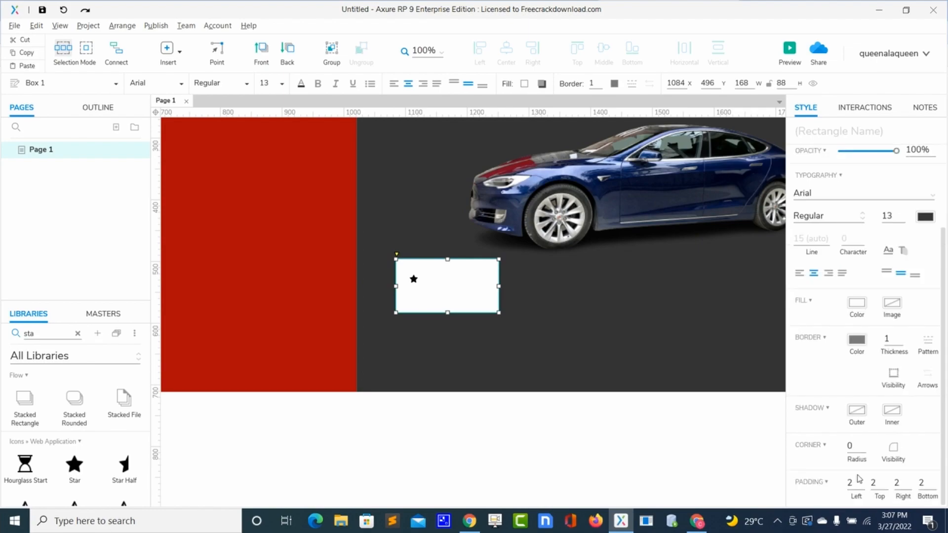
pyautogui.doubleClick(851, 446)
pyautogui.write('5')
pyautogui.press('BackSpace')
pyautogui.write('10')
pyautogui.press('BackSpace')
pyautogui.press('BackSpace')
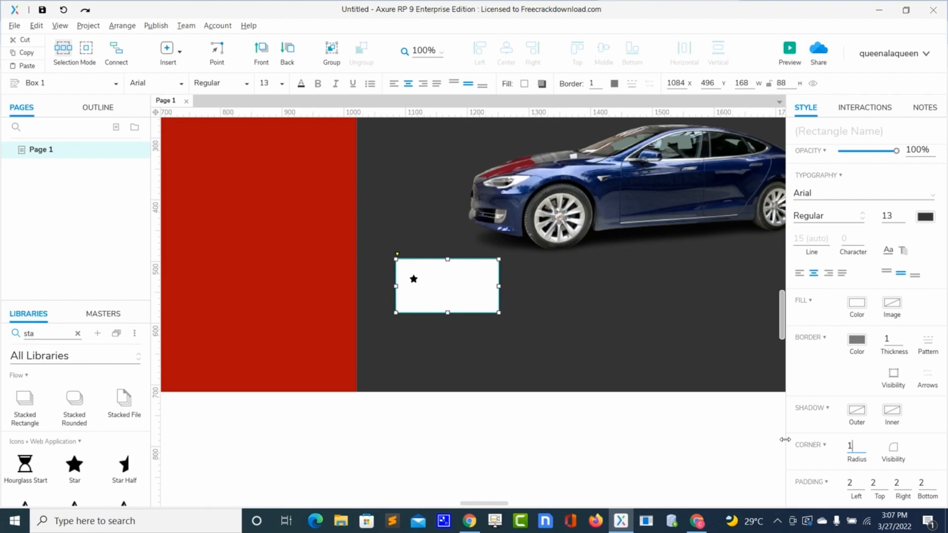
pyautogui.write('5')
pyautogui.click(625, 351)
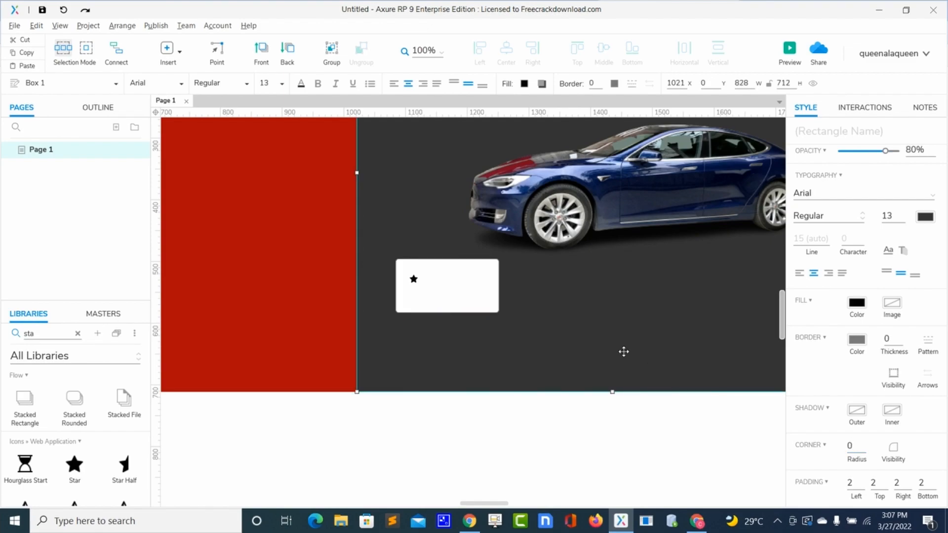
# Step: Nudge the star to X 1106, Y 521 and shrink the white box to 145 wide by 76 high
pyautogui.click(414, 279)
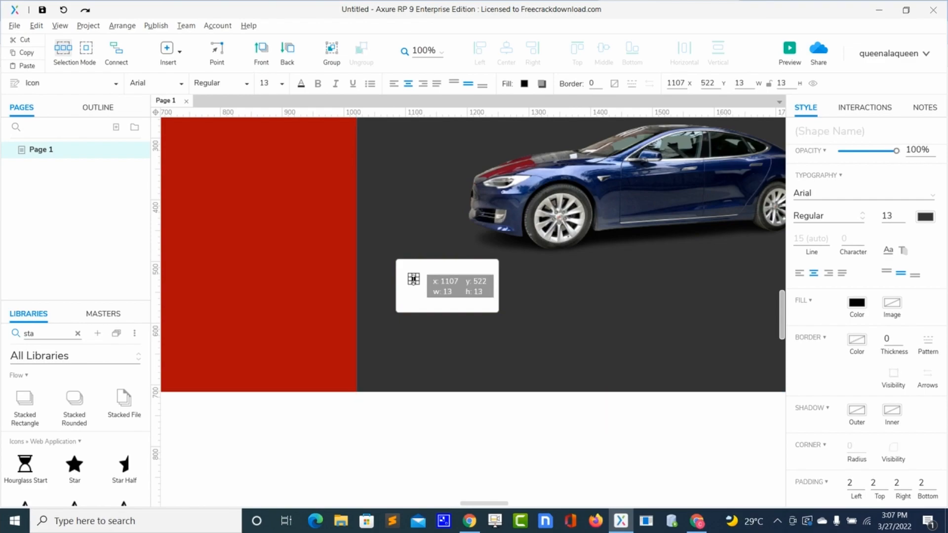
pyautogui.moveTo(414, 280); pyautogui.dragTo(413, 279)
pyautogui.click(445, 286)
pyautogui.moveTo(499, 313); pyautogui.dragTo(485, 306)
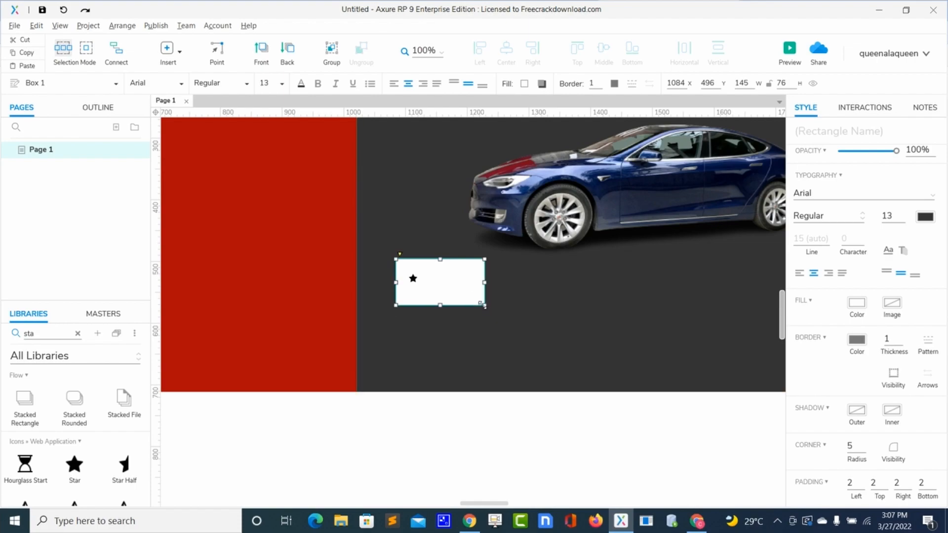
# Step: Reposition the star near the white box's left edge and paste copies of it, aligning the second star beside the first
pyautogui.click(413, 280)
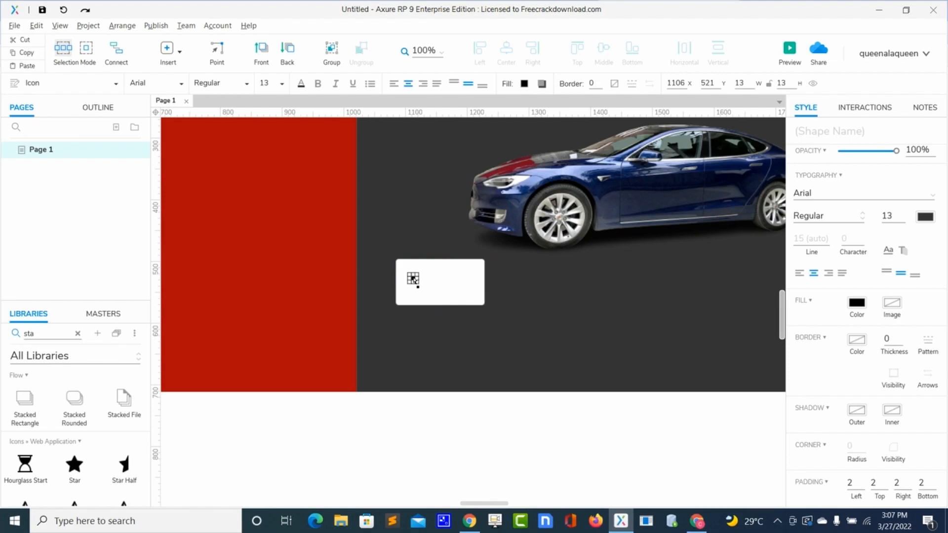
pyautogui.moveTo(415, 281); pyautogui.dragTo(421, 279)
pyautogui.click(436, 281)
pyautogui.hotkey('ctrl', 'v')
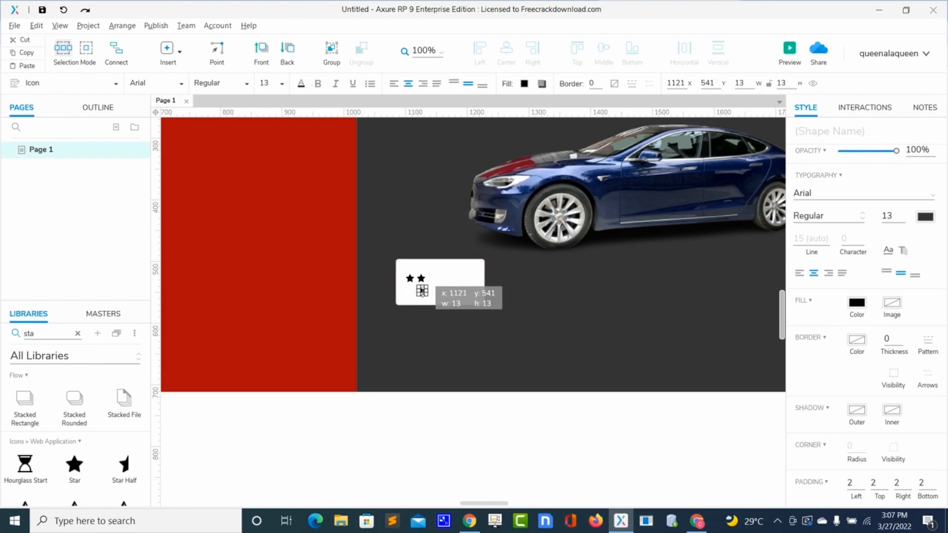
# Step: Extend the row with a third and a fourth star, evenly spaced, with the fourth at X 1155, Y 521
pyautogui.hotkey('ctrl', '+')
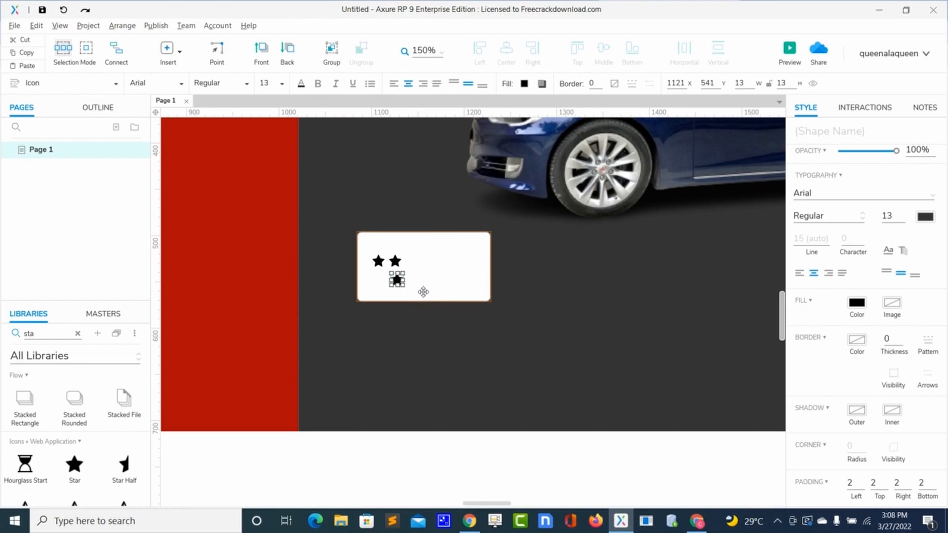
pyautogui.moveTo(397, 279)
pyautogui.mouseDown()
pyautogui.moveTo(419, 261)
pyautogui.moveTo(404, 288)
pyautogui.moveTo(412, 309)
pyautogui.moveTo(406, 290)
pyautogui.mouseUp()
pyautogui.moveTo(405, 288); pyautogui.dragTo(433, 263)
pyautogui.press('Left')
pyautogui.press('Left')
pyautogui.press('Left')
pyautogui.press('Left')
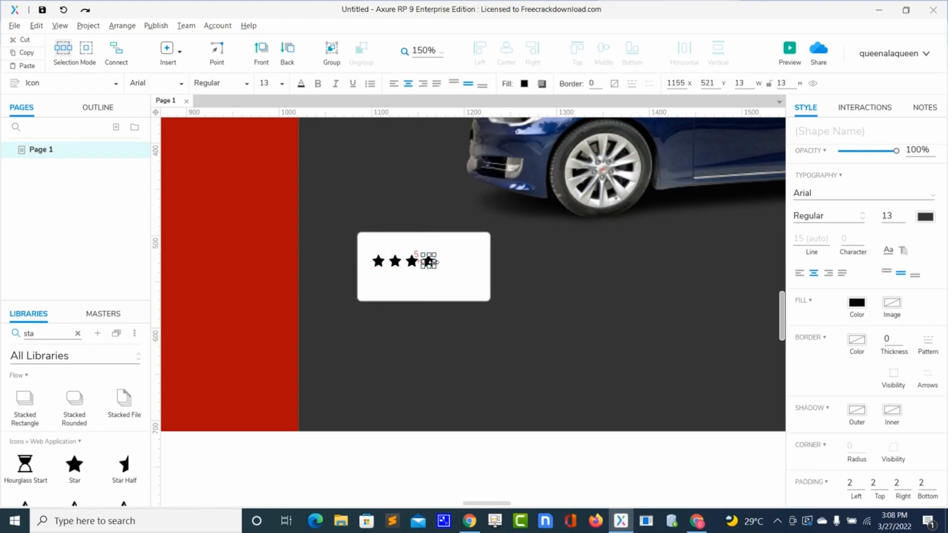
# Step: Add a fifth star at the end of the row at X 1173, Y 521
pyautogui.moveTo(428, 260); pyautogui.dragTo(453, 262)
pyautogui.press('Left')
pyautogui.press('Left')
pyautogui.press('Left')
pyautogui.press('Left')
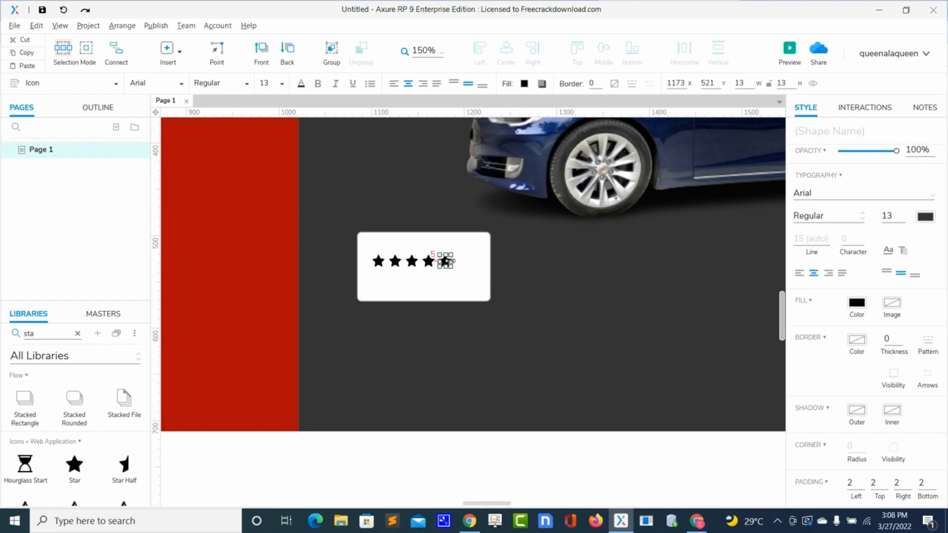
# Step: Select all five stars and move them together to centre the row horizontally in the white box
pyautogui.keyDown('shift'); pyautogui.click(428, 261); pyautogui.keyUp('shift')
pyautogui.keyDown('shift'); pyautogui.click(411, 262); pyautogui.keyUp('shift')
pyautogui.keyDown('shift'); pyautogui.click(395, 261); pyautogui.keyUp('shift')
pyautogui.keyDown('shift'); pyautogui.click(378, 262); pyautogui.keyUp('shift')
pyautogui.keyDown('shift'); pyautogui.click(378, 262); pyautogui.keyUp('shift')
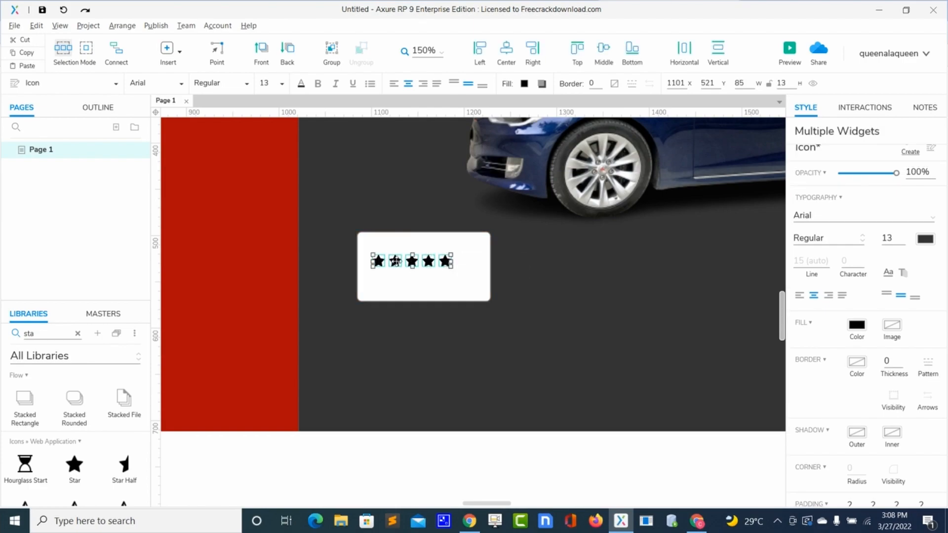
pyautogui.moveTo(395, 262); pyautogui.dragTo(410, 257)
pyautogui.click(402, 271)
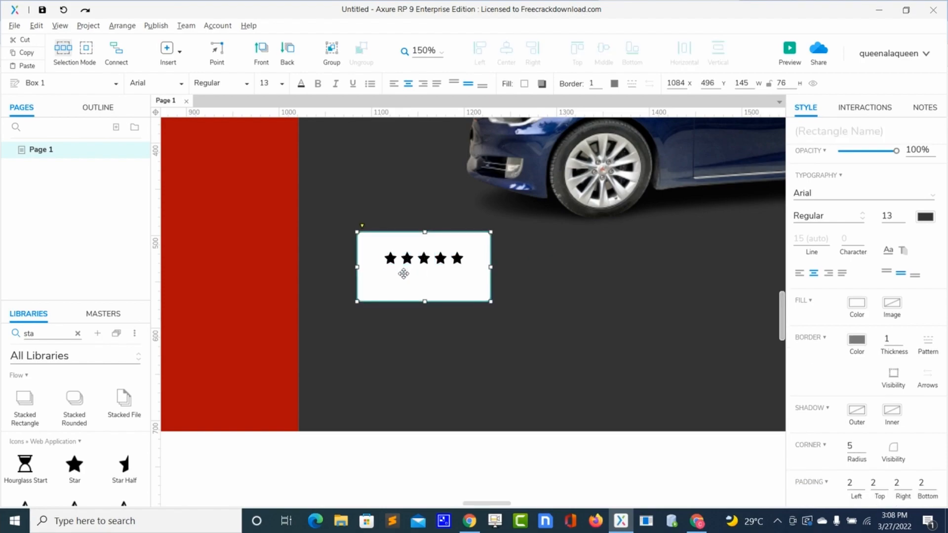
# Step: Place a Heading 3 widget under the stars at X 1113, Y 540 and change its text to "600 +Reviews"
pyautogui.click(78, 335)
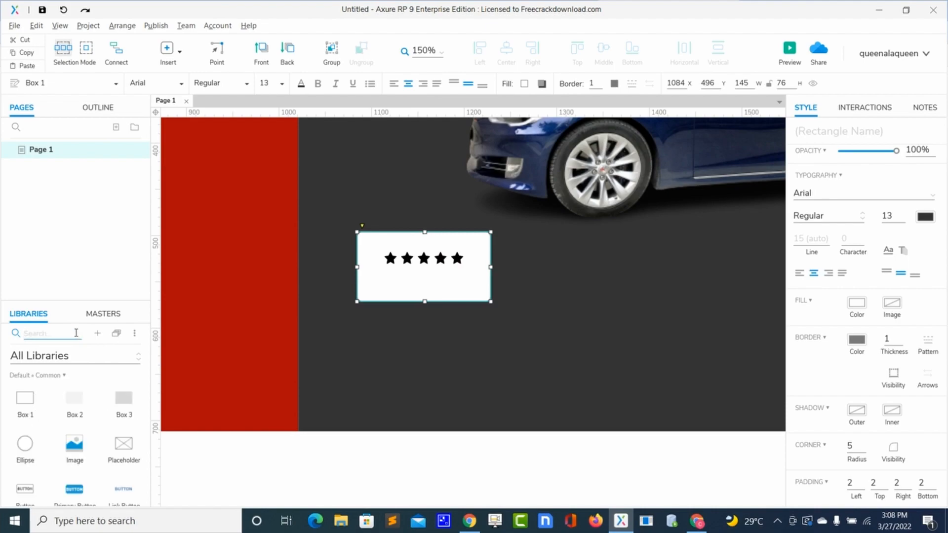
pyautogui.write('h')
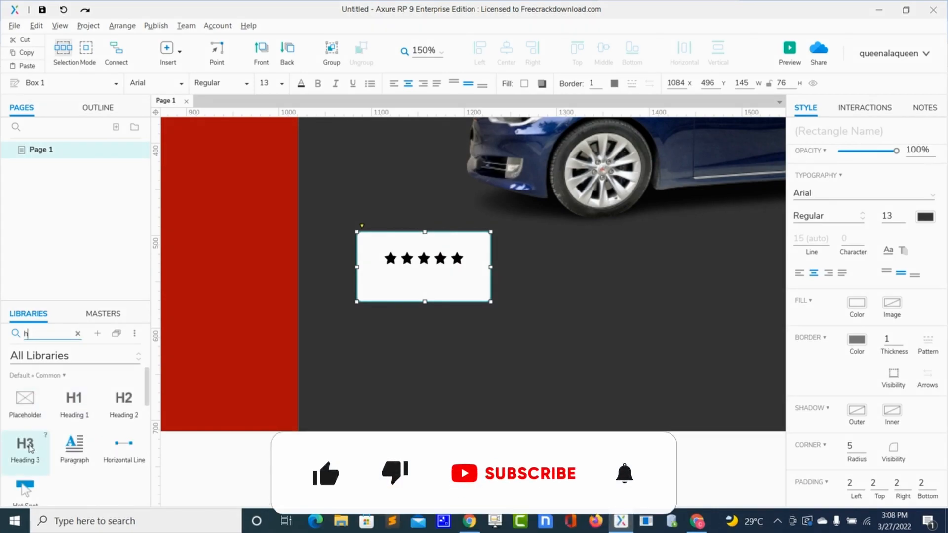
pyautogui.moveTo(30, 447); pyautogui.dragTo(385, 277)
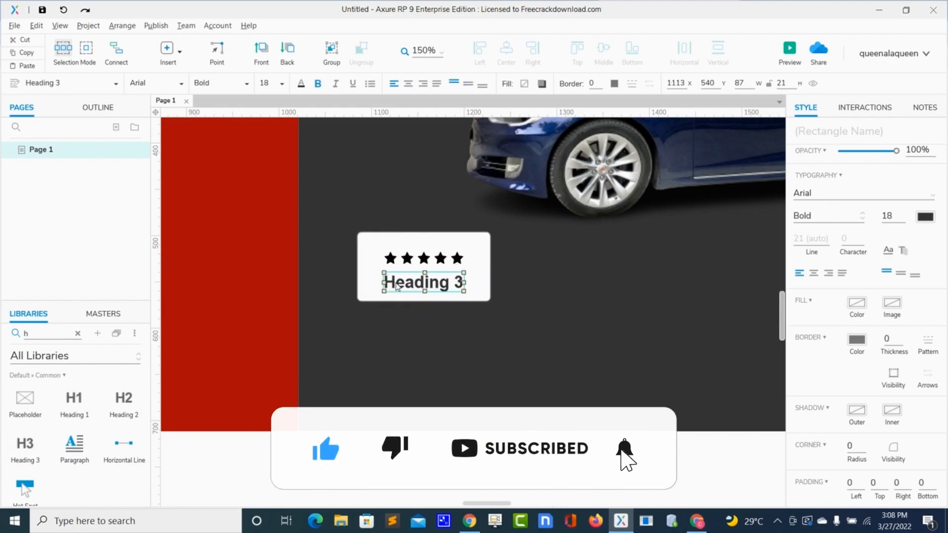
pyautogui.doubleClick(399, 282)
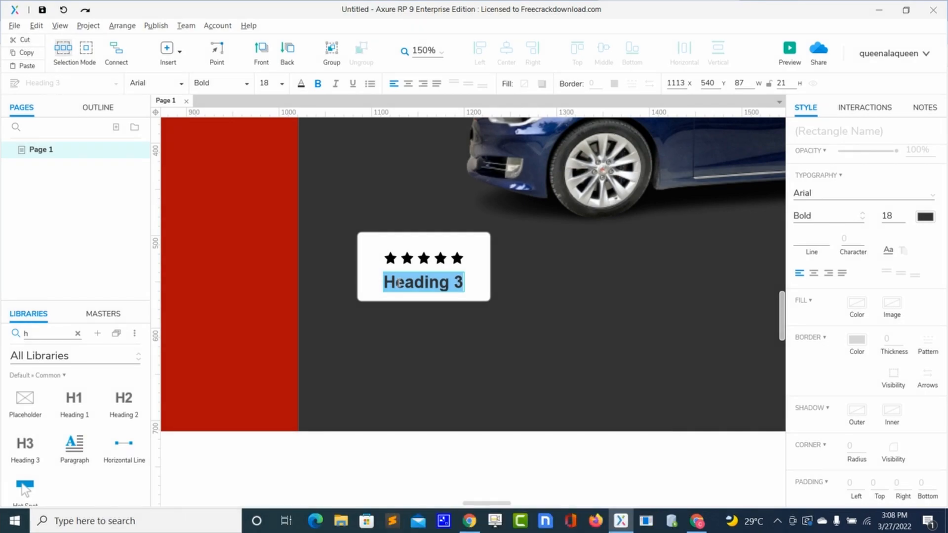
pyautogui.write('600')
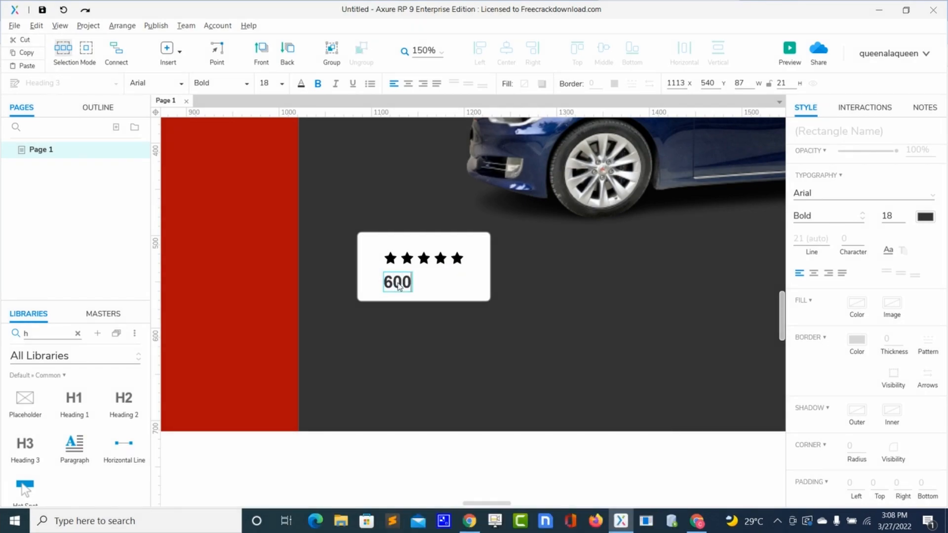
pyautogui.write(' +Rev')
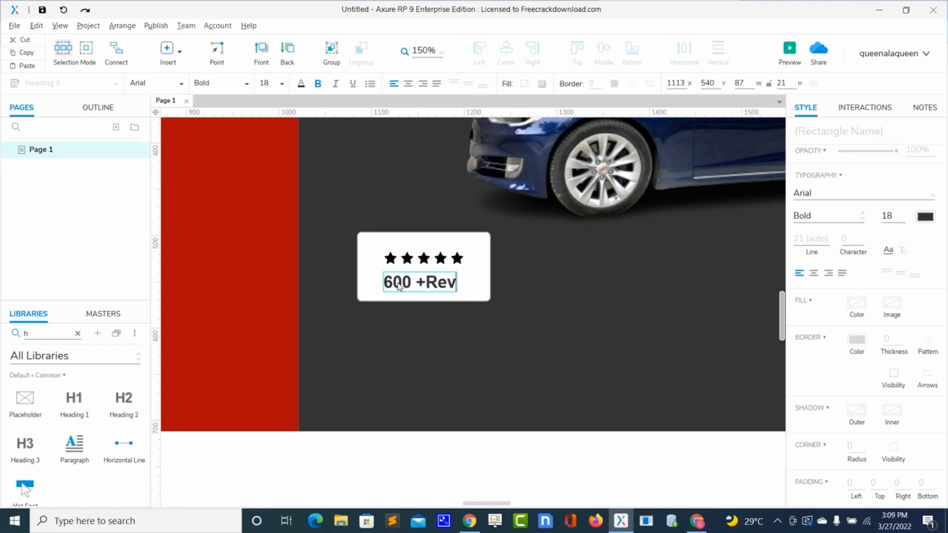
pyautogui.write('iews')
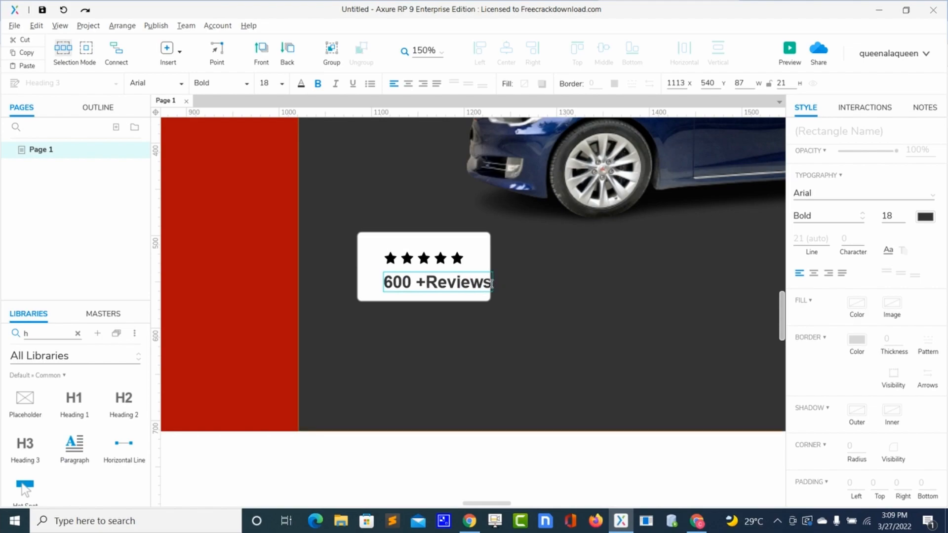
# Step: Set the reviews heading's font weight to Regular and its size to 13
pyautogui.moveTo(490, 283); pyautogui.dragTo(375, 281)
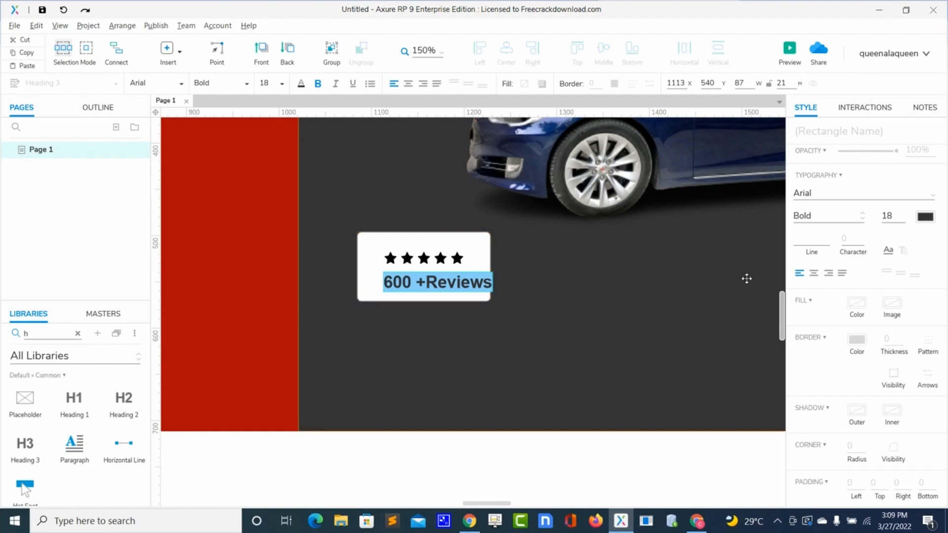
pyautogui.doubleClick(893, 215)
pyautogui.write('14')
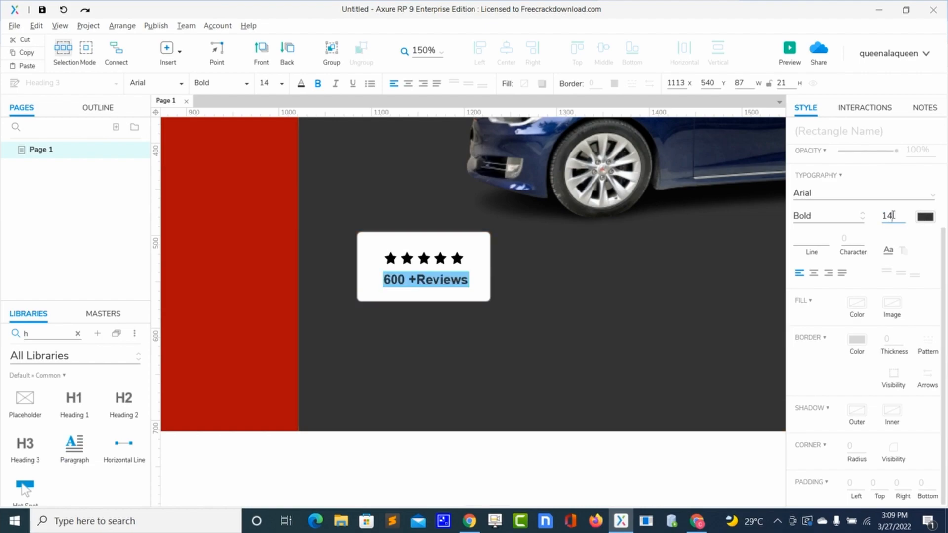
pyautogui.click(861, 219)
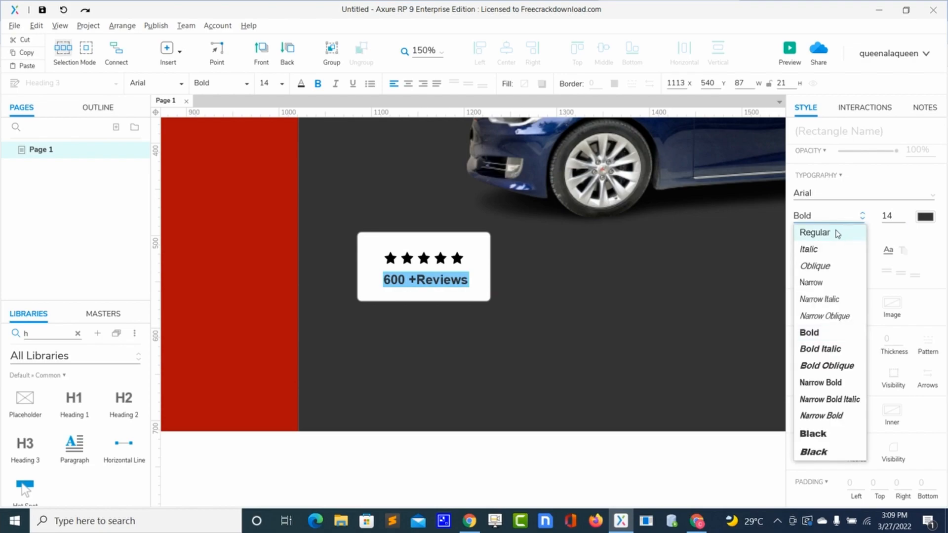
pyautogui.click(838, 234)
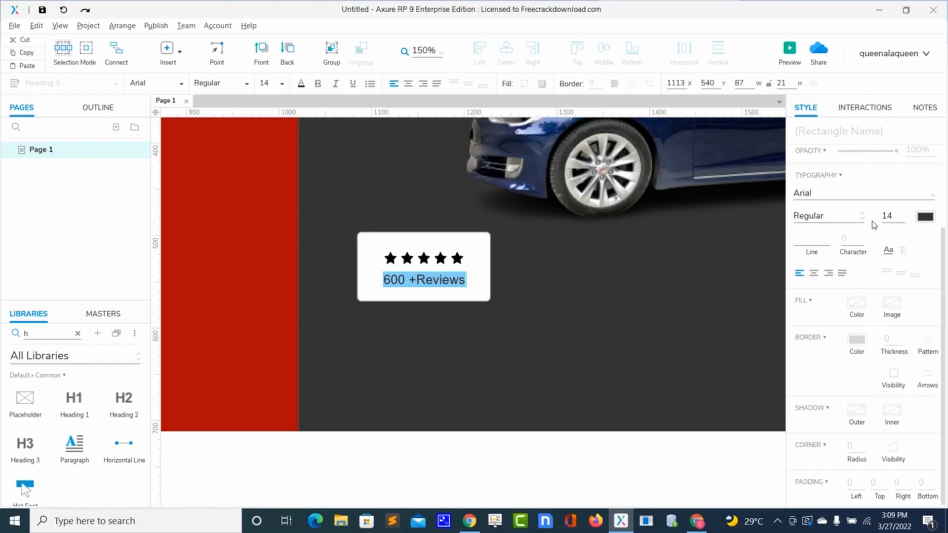
pyautogui.doubleClick(886, 215)
pyautogui.write('13')
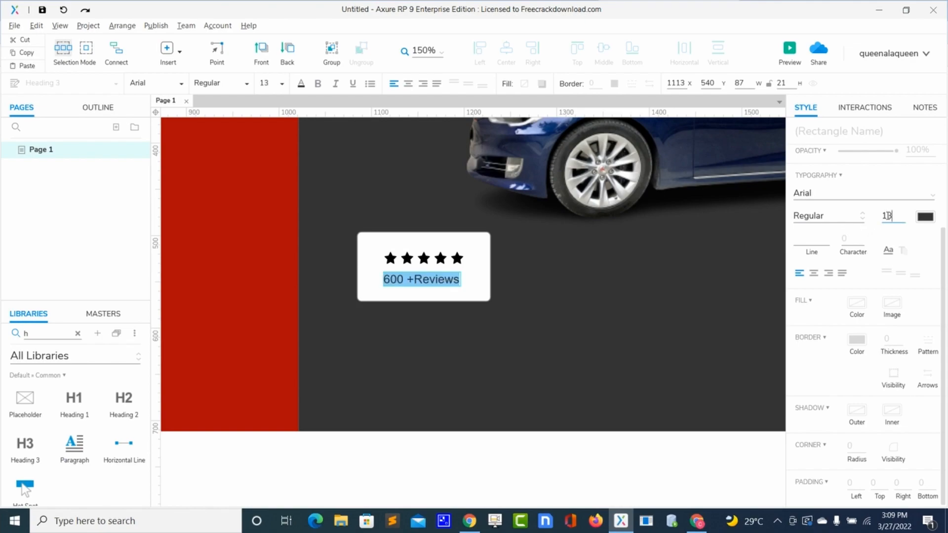
pyautogui.click(629, 303)
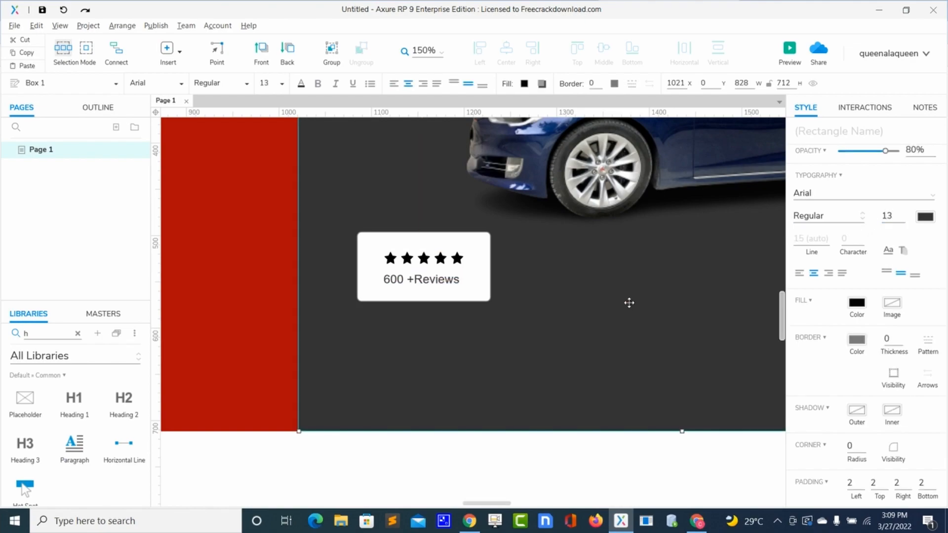
# Step: Nudge the reviews heading slightly to centre it under the row of stars
pyautogui.click(457, 284)
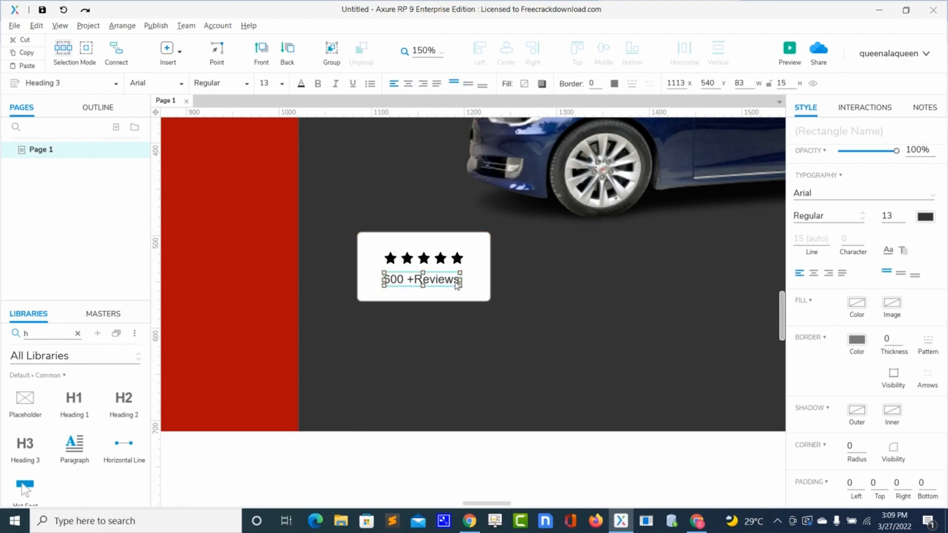
pyautogui.moveTo(457, 285); pyautogui.dragTo(459, 284)
pyautogui.click(495, 356)
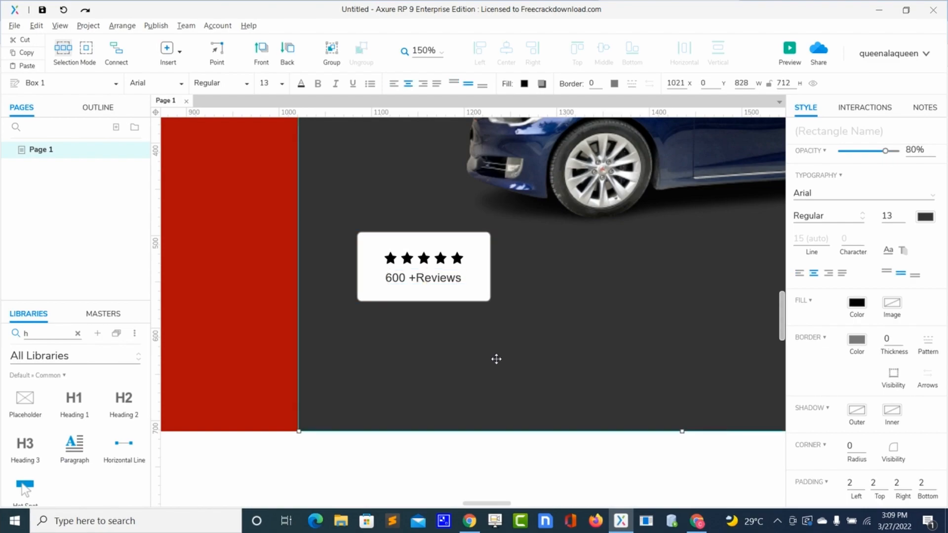
# Step: Change the fill colour of the white review box below the car to red #CE1111
pyautogui.scroll(-2, 496, 359)
pyautogui.scroll(-2, 497, 359)
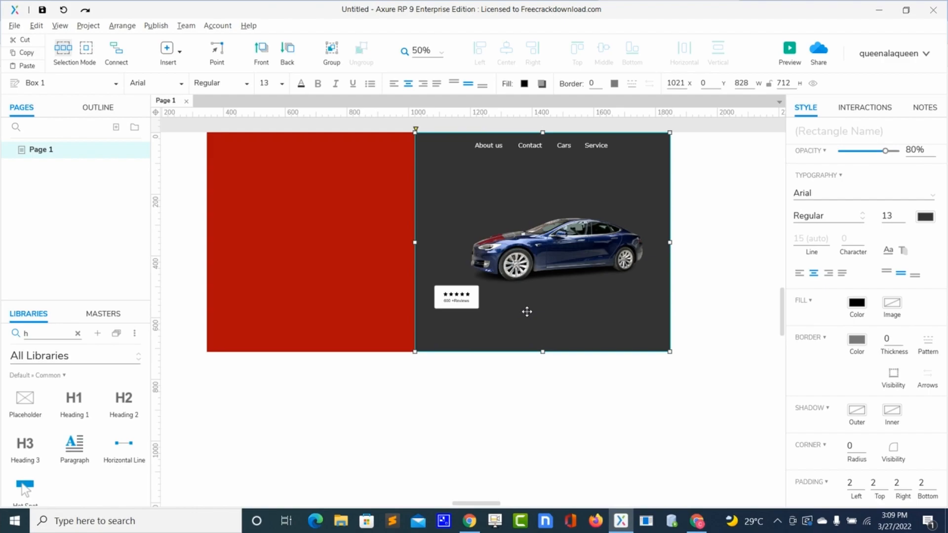
pyautogui.click(473, 304)
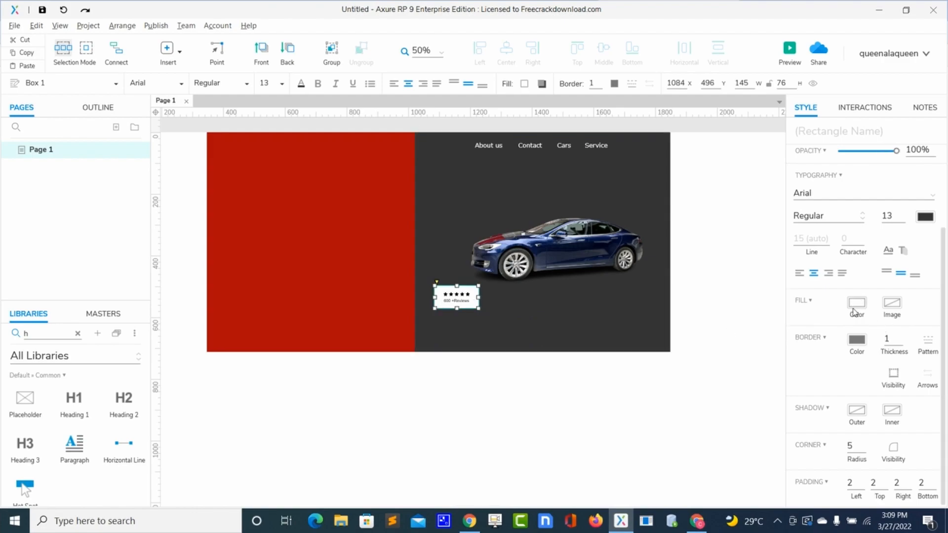
pyautogui.click(857, 304)
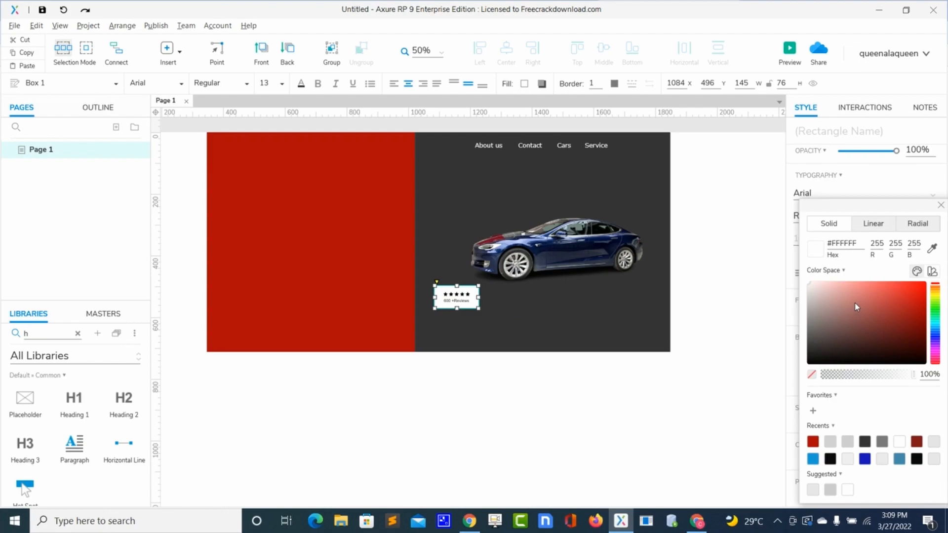
pyautogui.click(917, 297)
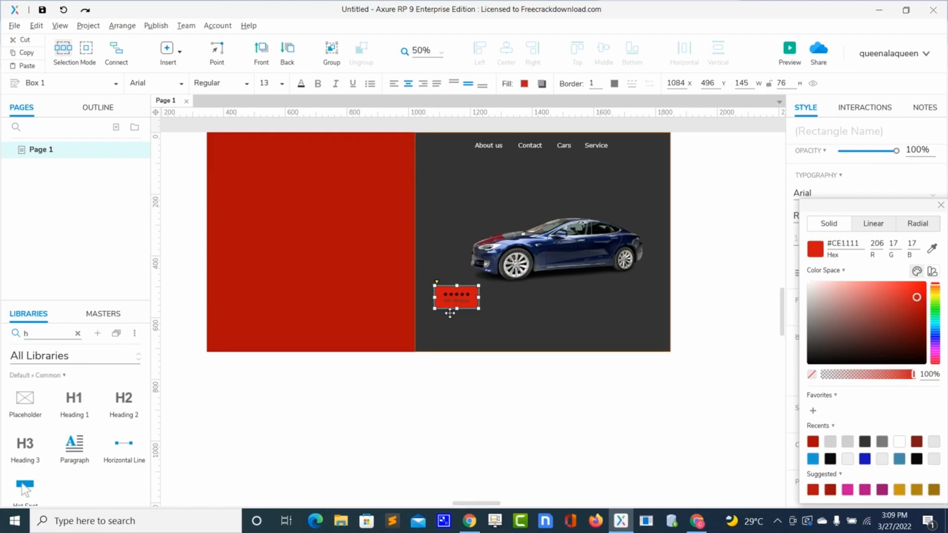
# Step: Set the "600 +Reviews" heading's text colour to white #FFFFFF and its font weight to Bold
pyautogui.click(456, 300)
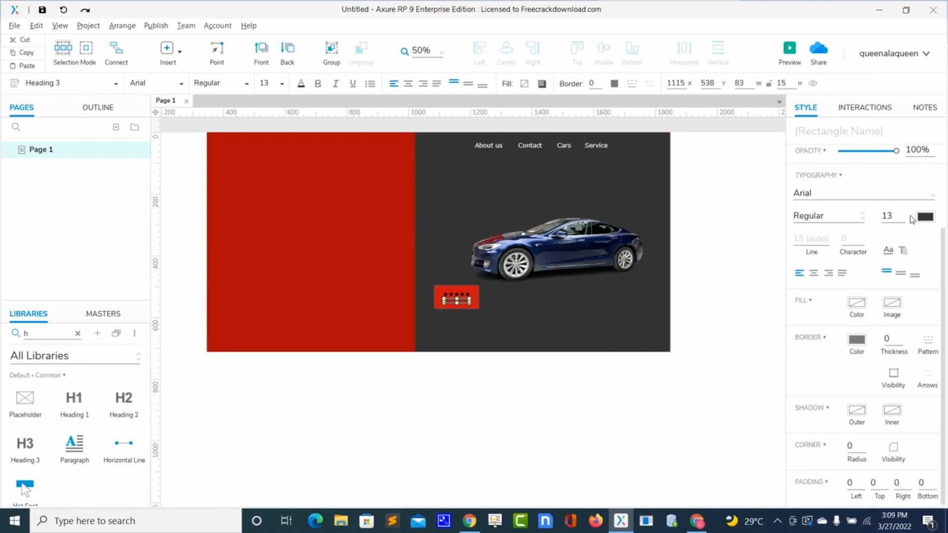
pyautogui.click(925, 218)
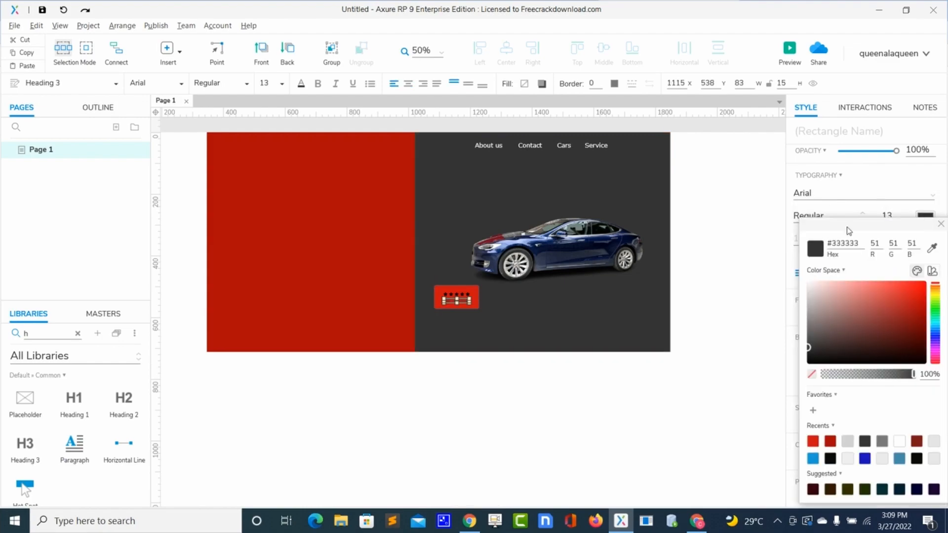
pyautogui.click(810, 283)
pyautogui.moveTo(810, 283); pyautogui.dragTo(808, 281)
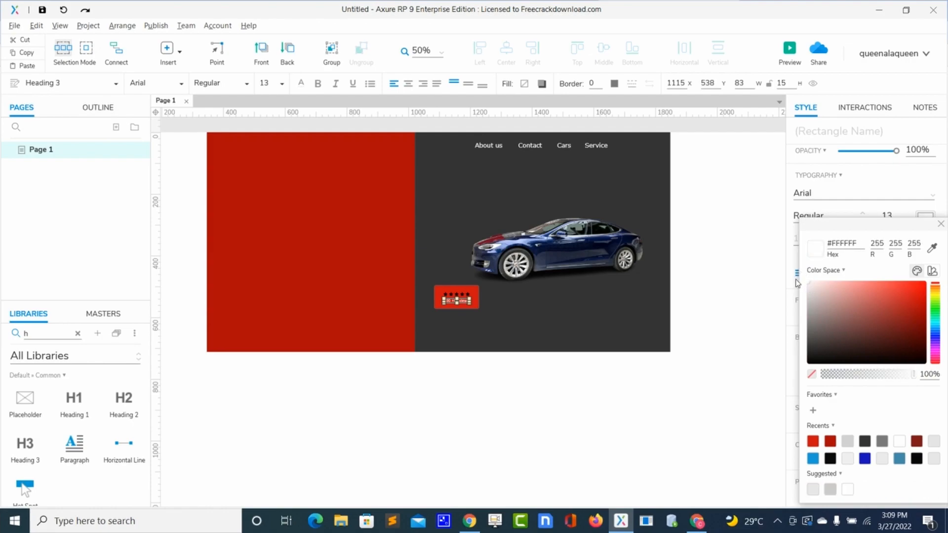
pyautogui.click(940, 224)
pyautogui.click(862, 216)
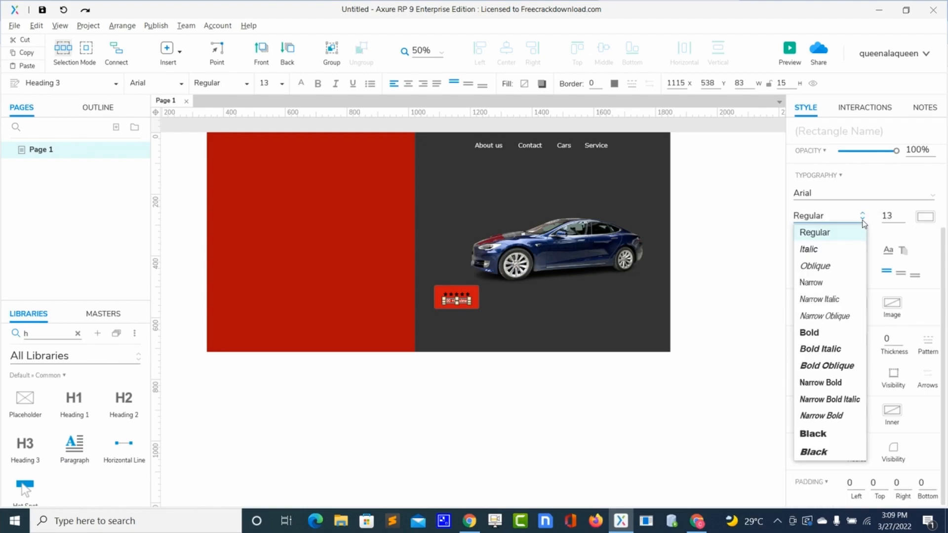
pyautogui.click(828, 333)
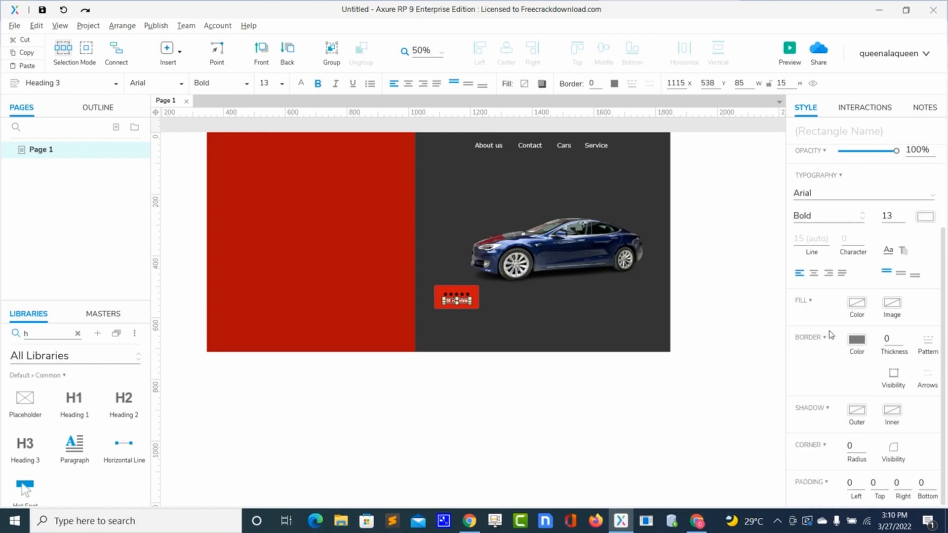
pyautogui.click(539, 335)
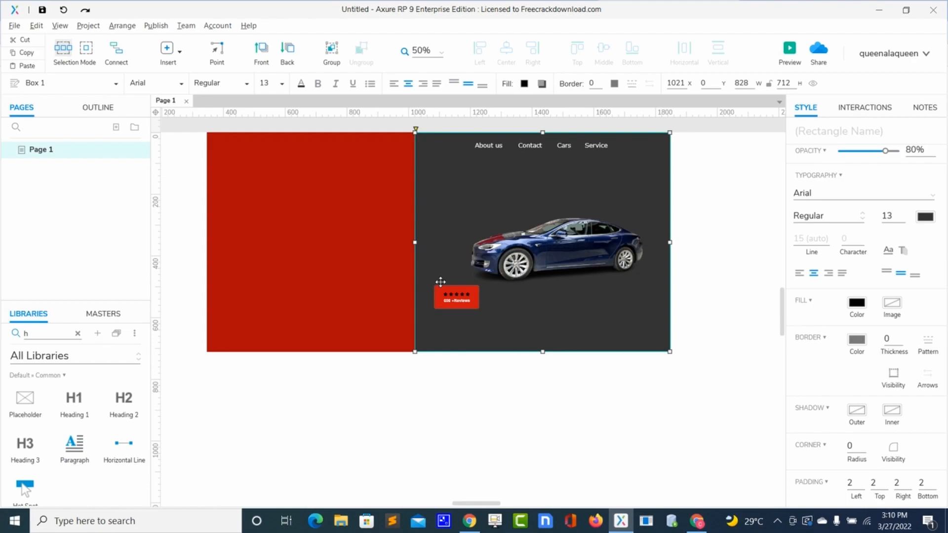
# Step: Select all five stars in the review box and change their fill colour to white
pyautogui.click(445, 293)
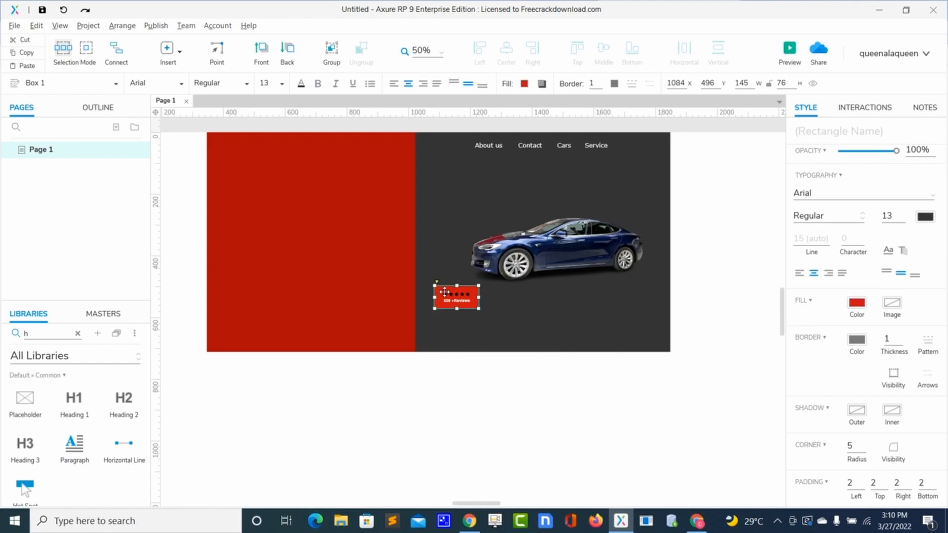
pyautogui.click(579, 311)
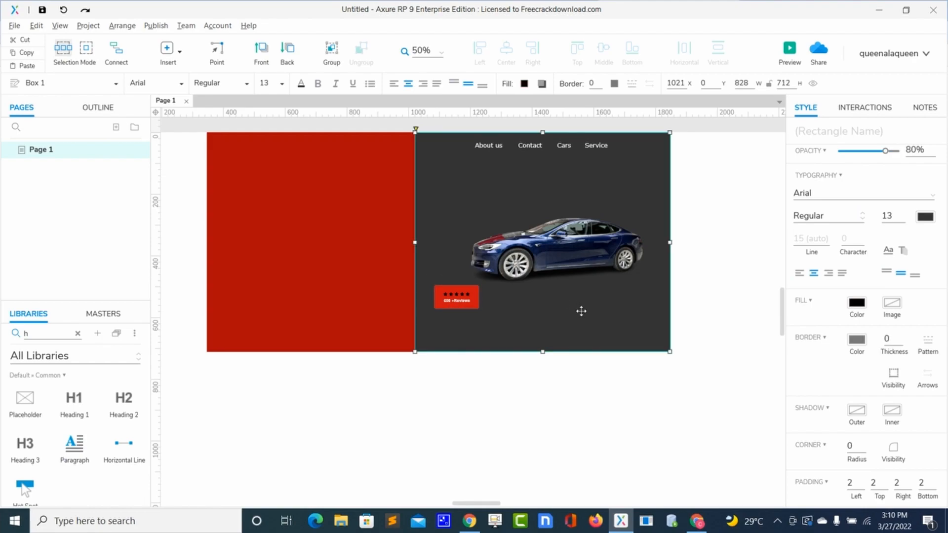
pyautogui.scroll(2, 581, 312)
pyautogui.click(465, 283)
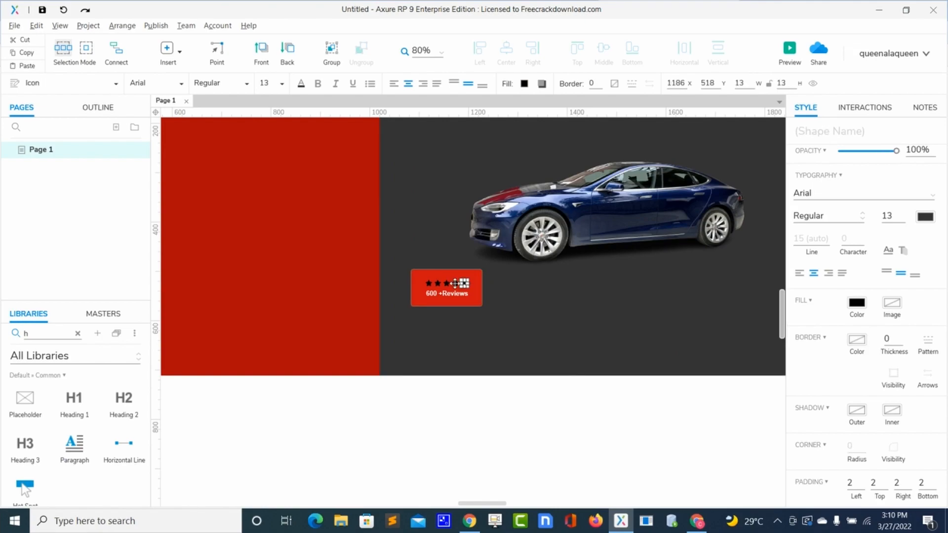
pyautogui.keyDown('ctrl'); pyautogui.click(455, 283); pyautogui.keyUp('ctrl')
pyautogui.keyDown('ctrl'); pyautogui.click(438, 283); pyautogui.keyUp('ctrl')
pyautogui.keyDown('ctrl'); pyautogui.click(429, 284); pyautogui.keyUp('ctrl')
pyautogui.keyDown('ctrl'); pyautogui.click(429, 284); pyautogui.keyUp('ctrl')
pyautogui.click(859, 327)
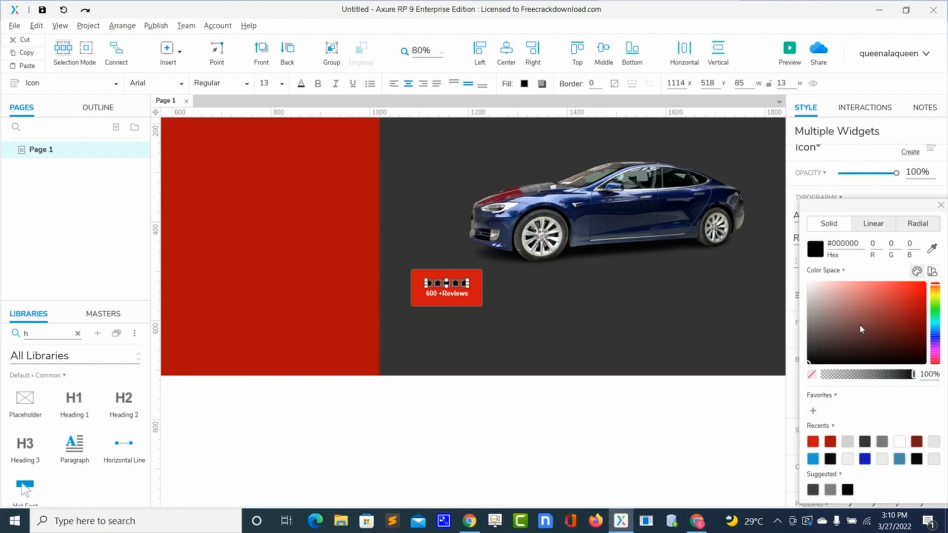
pyautogui.click(811, 293)
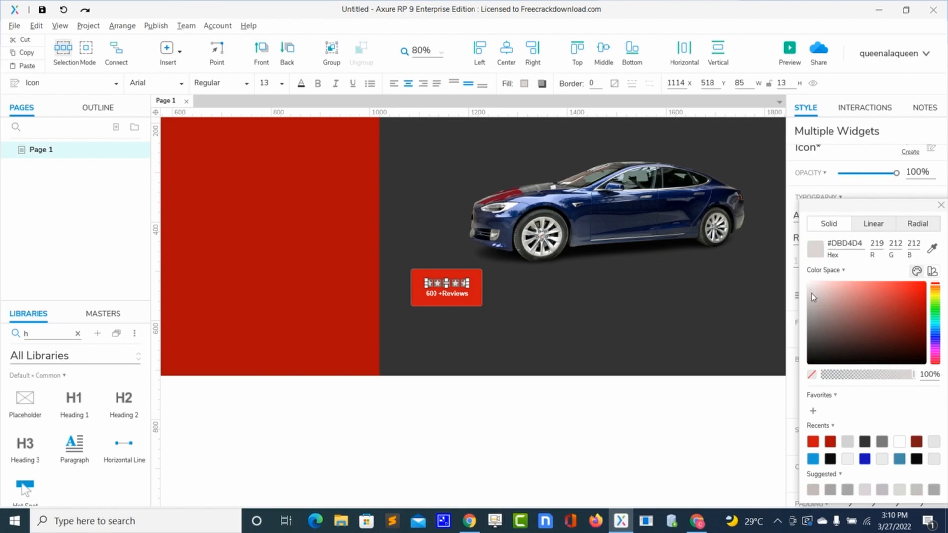
pyautogui.moveTo(811, 292); pyautogui.dragTo(800, 277)
pyautogui.click(744, 284)
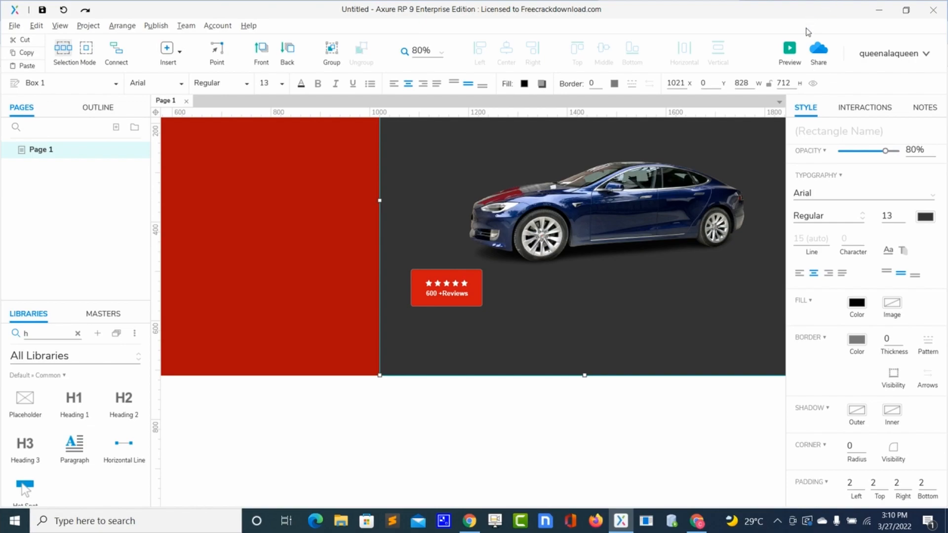
# Step: Preview the page in the browser to check the recoloured review box, then return to Axure RP
pyautogui.click(790, 49)
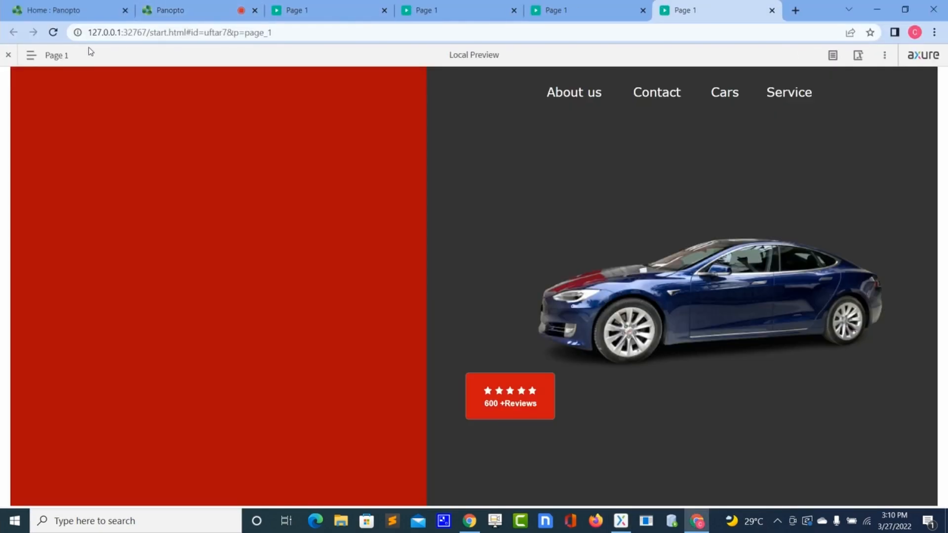
pyautogui.click(53, 33)
pyautogui.hotkey('alt', 'Tab')
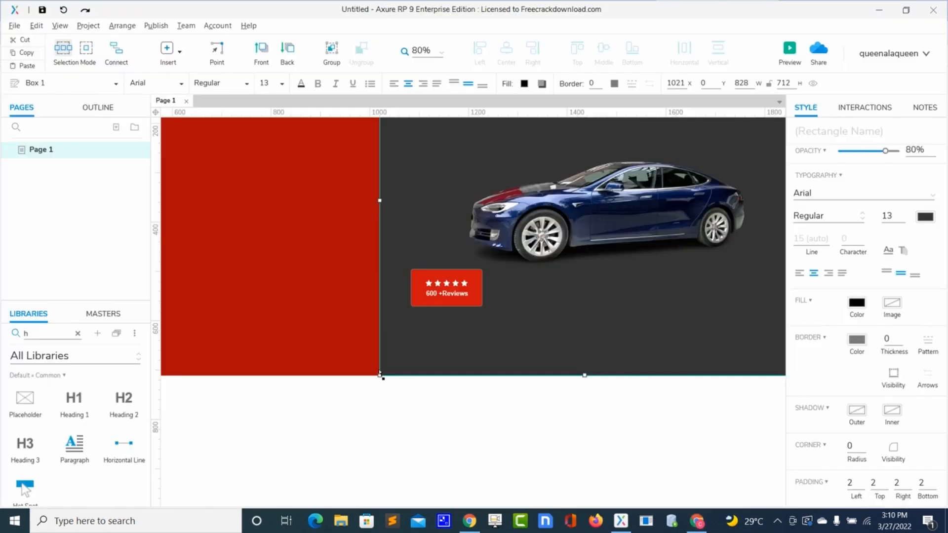
# Step: Move the car image up to Y 83 and enlarge it proportionally to 638 by 426
pyautogui.scroll(1, 671, 289)
pyautogui.scroll(4, 671, 290)
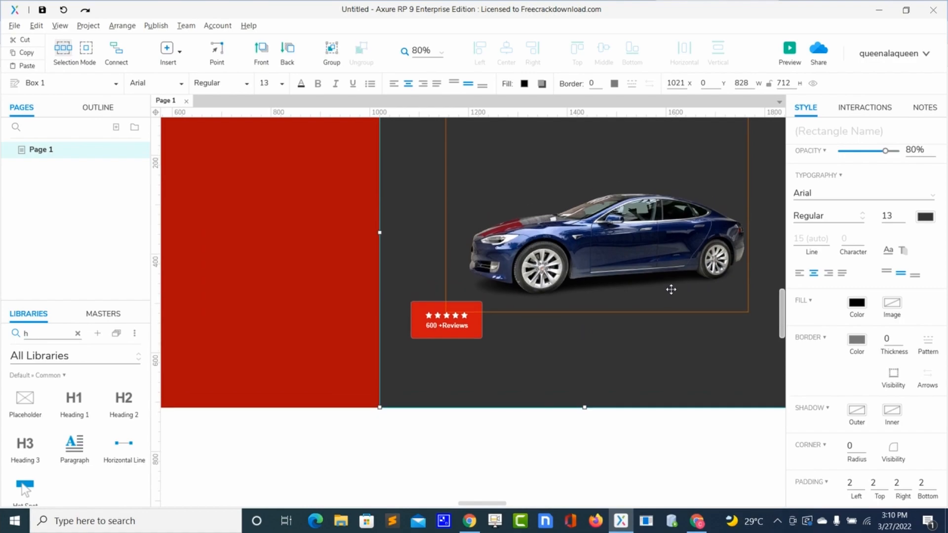
pyautogui.click(671, 290)
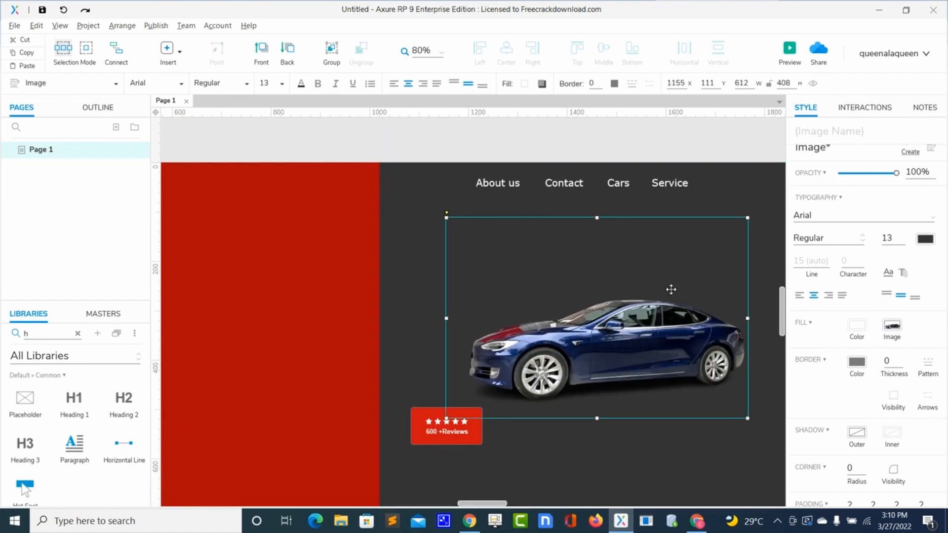
pyautogui.press('Up')
pyautogui.press('Up')
pyautogui.press('Up')
pyautogui.press('Up')
pyautogui.press('Up')
pyautogui.press('Up')
pyautogui.press('Up')
pyautogui.press('Up')
pyautogui.press('Up')
pyautogui.press('Up')
pyautogui.press('Up')
pyautogui.press('Up')
pyautogui.press('Up')
pyautogui.press('Up')
pyautogui.press('Up')
pyautogui.press('Up')
pyautogui.press('Up')
pyautogui.press('Up')
pyautogui.press('Up')
pyautogui.press('Up')
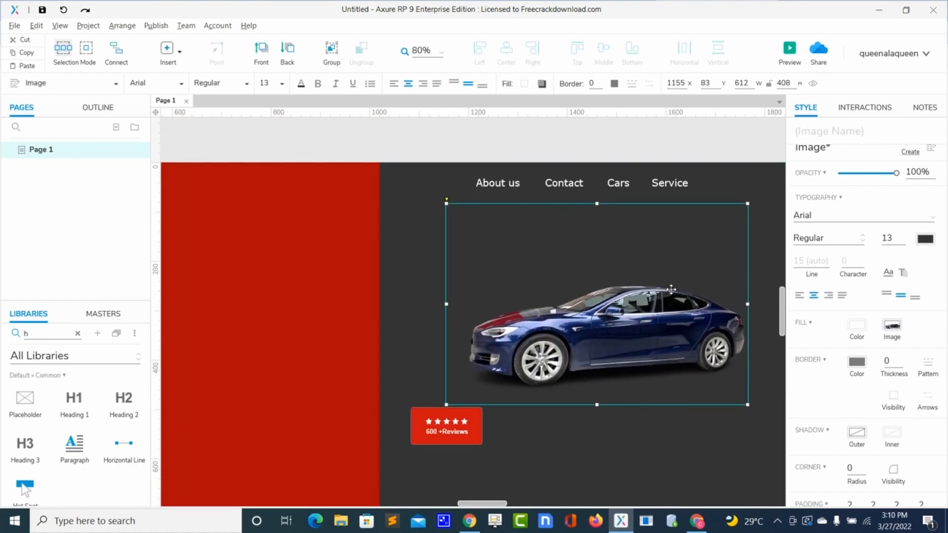
pyautogui.moveTo(745, 202); pyautogui.dragTo(761, 198)
# Step: Refresh the browser preview to check the car's new size and position, then return to Axure RP
pyautogui.press('F5')
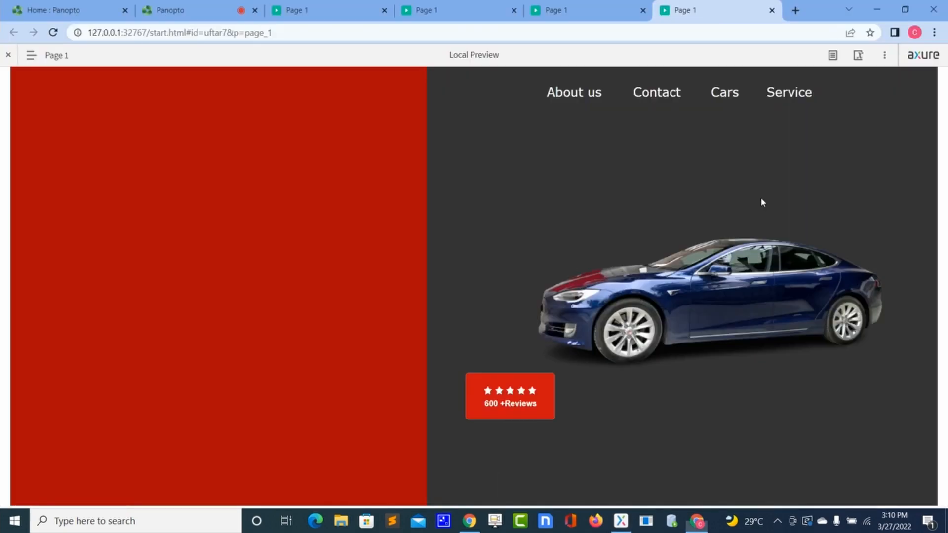
pyautogui.click(54, 32)
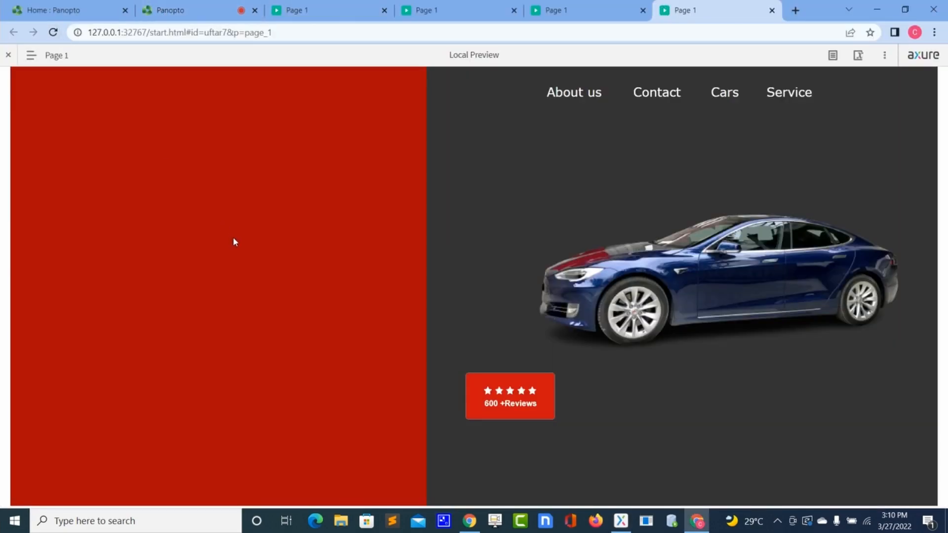
pyautogui.hotkey('alt', 'Tab')
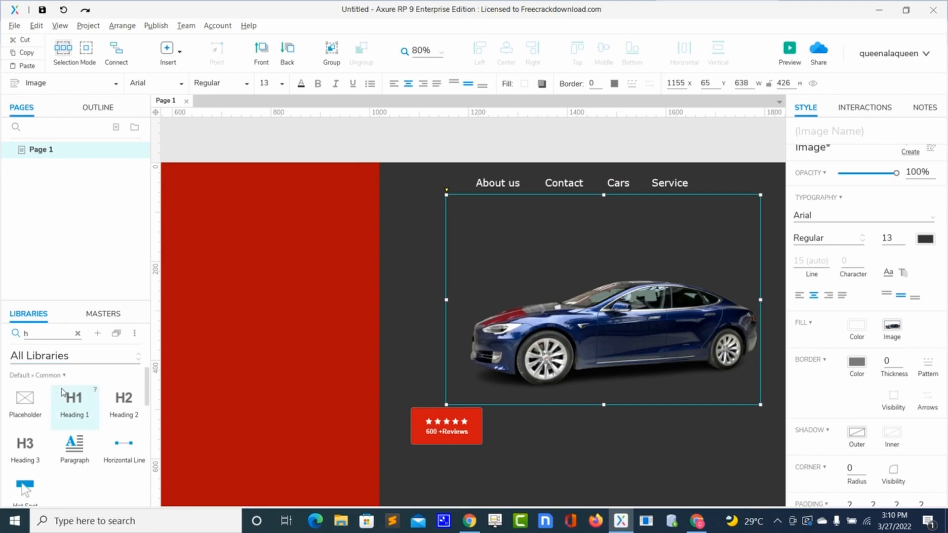
# Step: Place a Heading 1 widget in the red section at X 456, Y 98 and change its text to "Tesla"
pyautogui.moveTo(72, 400); pyautogui.dragTo(198, 240)
pyautogui.scroll(-2, 199, 241)
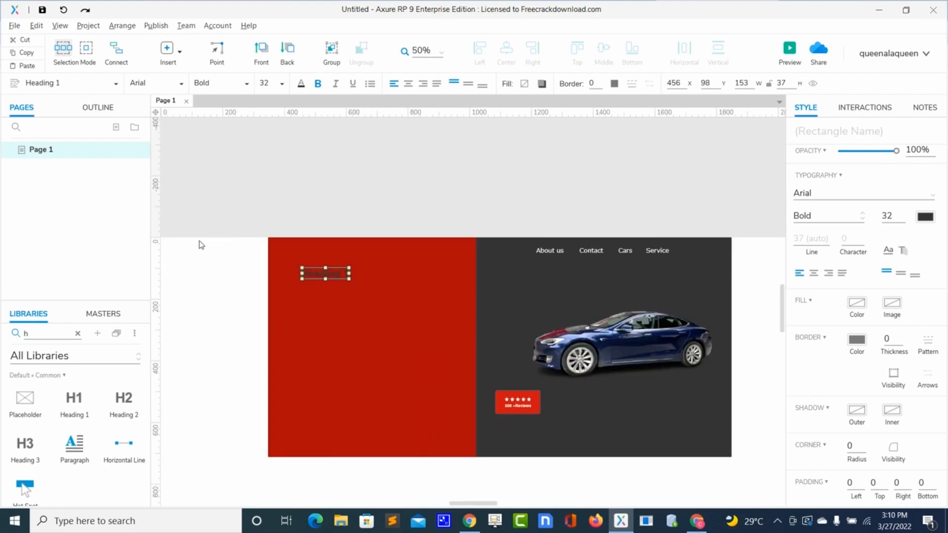
pyautogui.doubleClick(331, 278)
pyautogui.press('BackSpace')
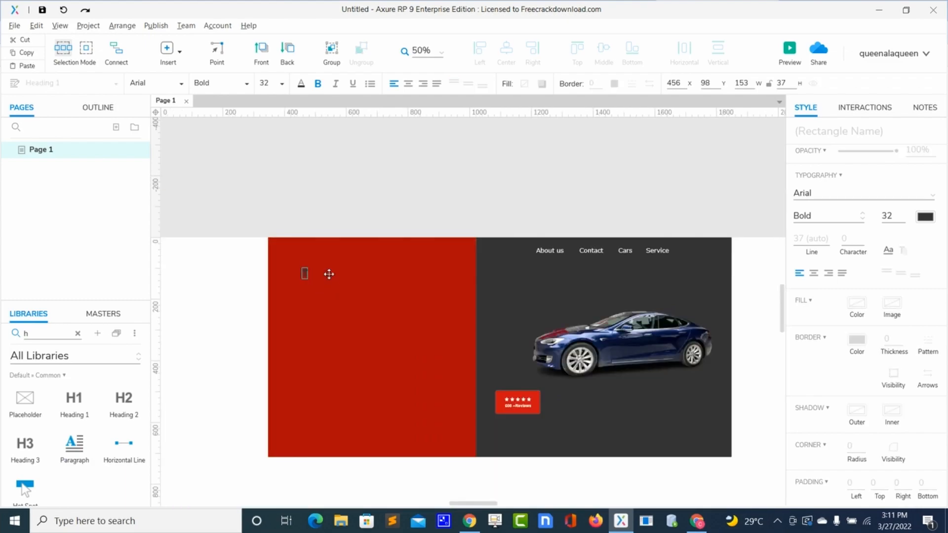
pyautogui.write('Feel')
# Step: Set the "Tesla" heading's font size to 35 and its font to Georgia
pyautogui.moveTo(327, 274); pyautogui.dragTo(299, 274)
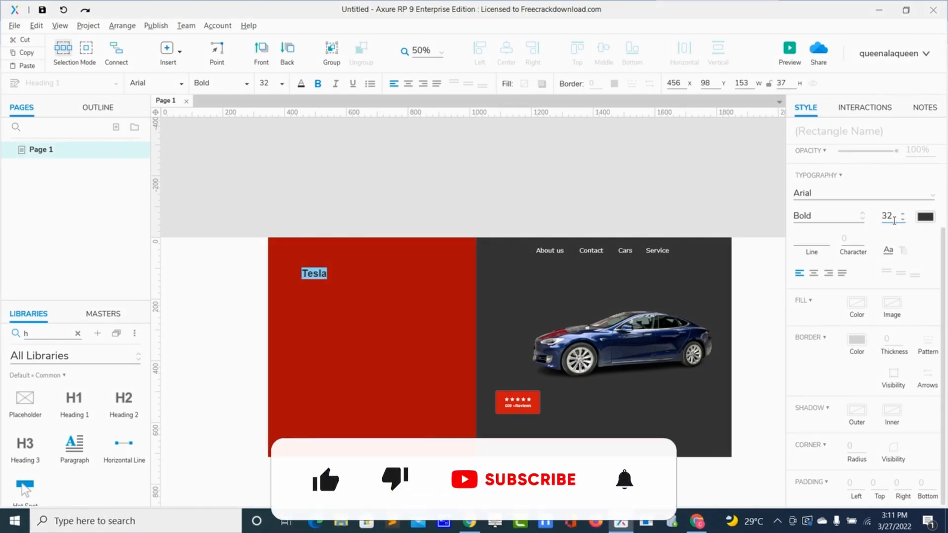
pyautogui.doubleClick(894, 221)
pyautogui.write('35')
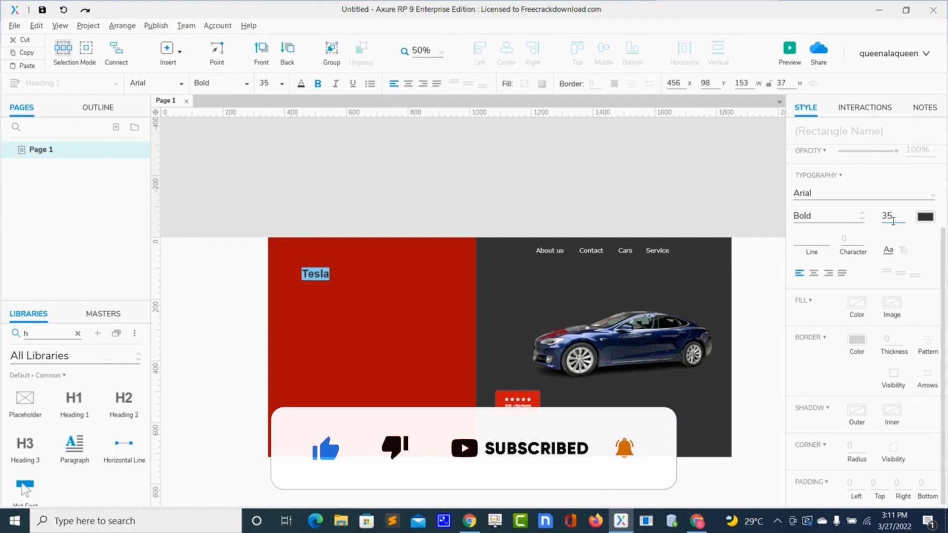
pyautogui.click(875, 194)
pyautogui.write('Georg')
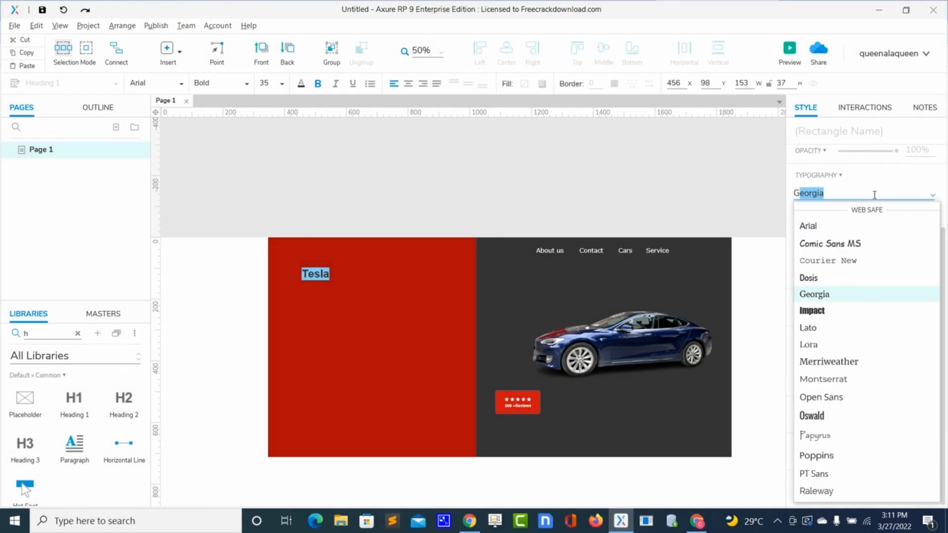
pyautogui.press('Return')
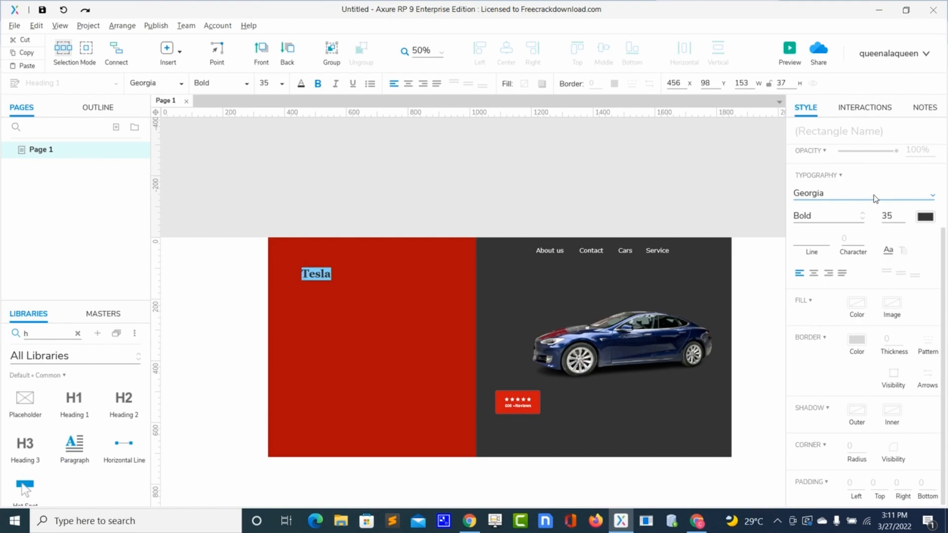
# Step: Change the "Tesla" heading's text colour to white #FFFFFF
pyautogui.click(925, 218)
pyautogui.click(822, 294)
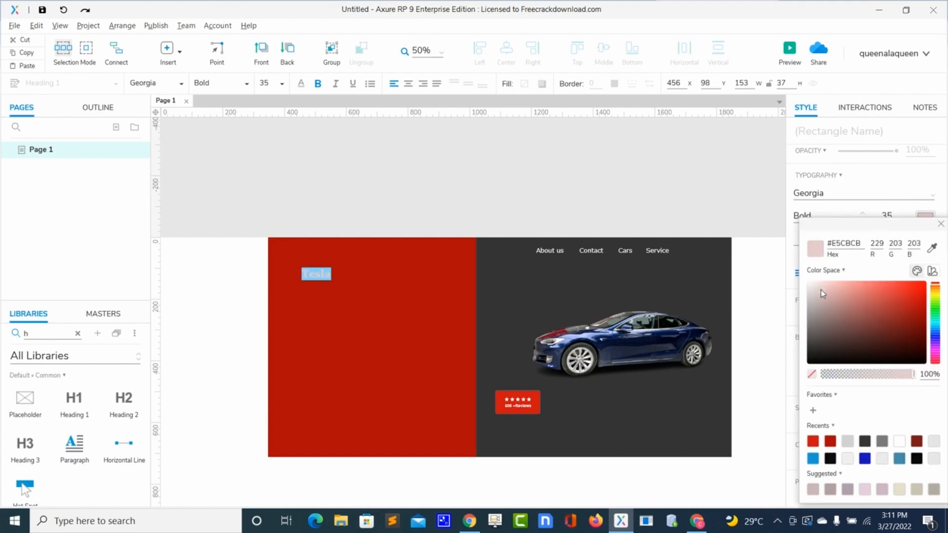
pyautogui.moveTo(822, 293); pyautogui.dragTo(804, 282)
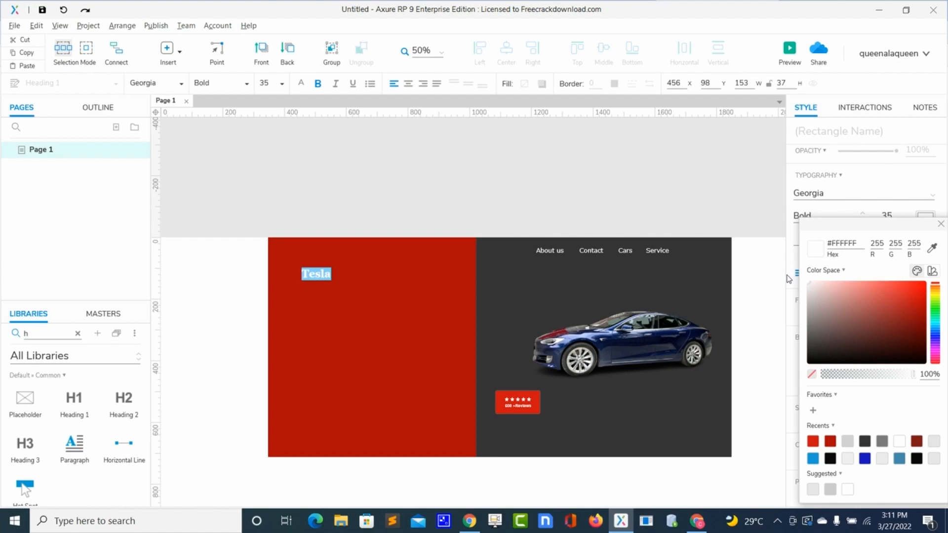
pyautogui.click(319, 332)
# Step: Move the "Tesla" heading near the upper-left corner of the red section, level with the navigation menu
pyautogui.click(327, 280)
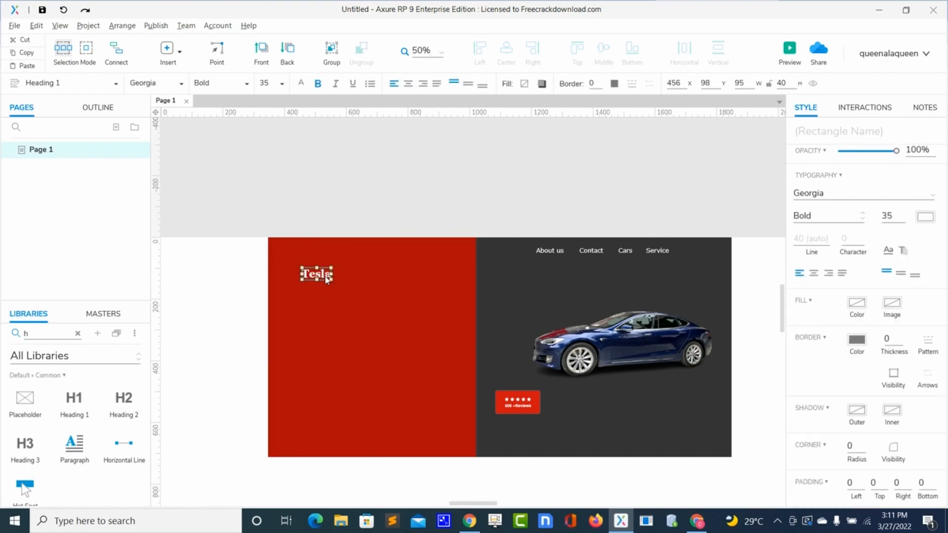
pyautogui.moveTo(327, 280); pyautogui.dragTo(313, 260)
pyautogui.click(340, 310)
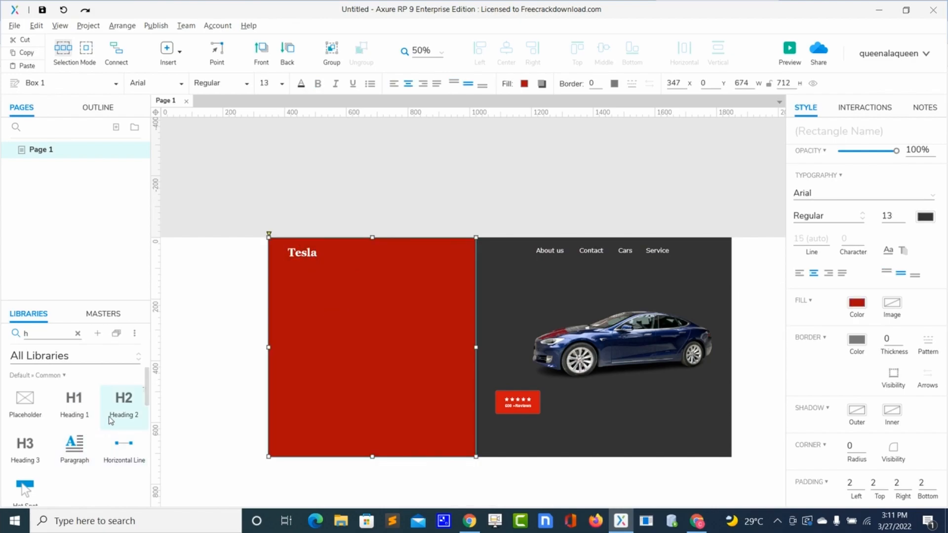
# Step: Place a Heading 2 widget in the middle of the red section at X 538, Y 250 and replace its text with "Enjoy your"
pyautogui.moveTo(126, 410); pyautogui.dragTo(337, 320)
pyautogui.doubleClick(336, 321)
pyautogui.press('BackSpace')
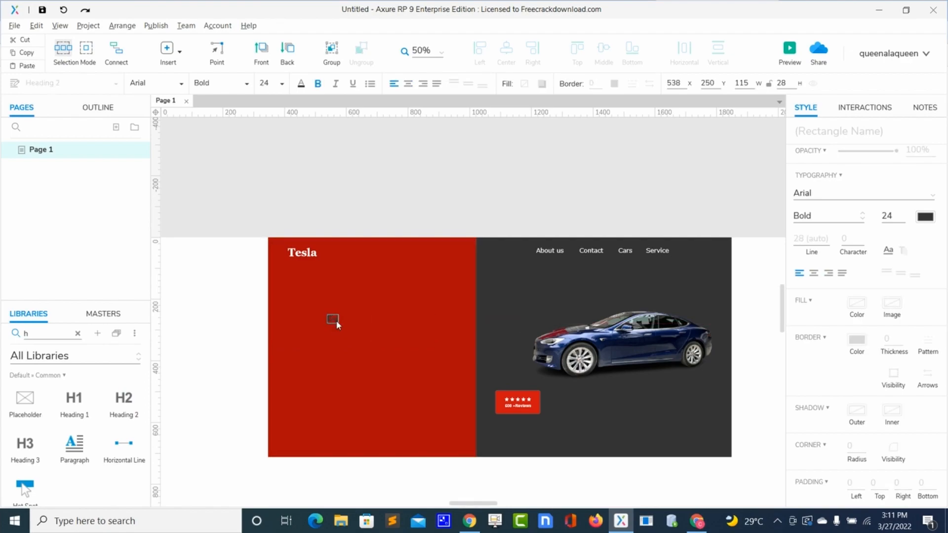
pyautogui.write('anjoy your r')
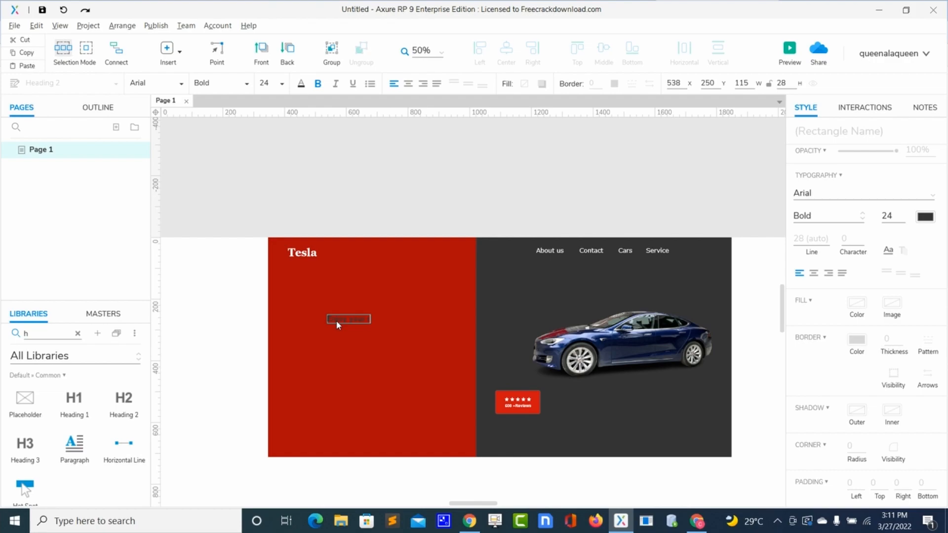
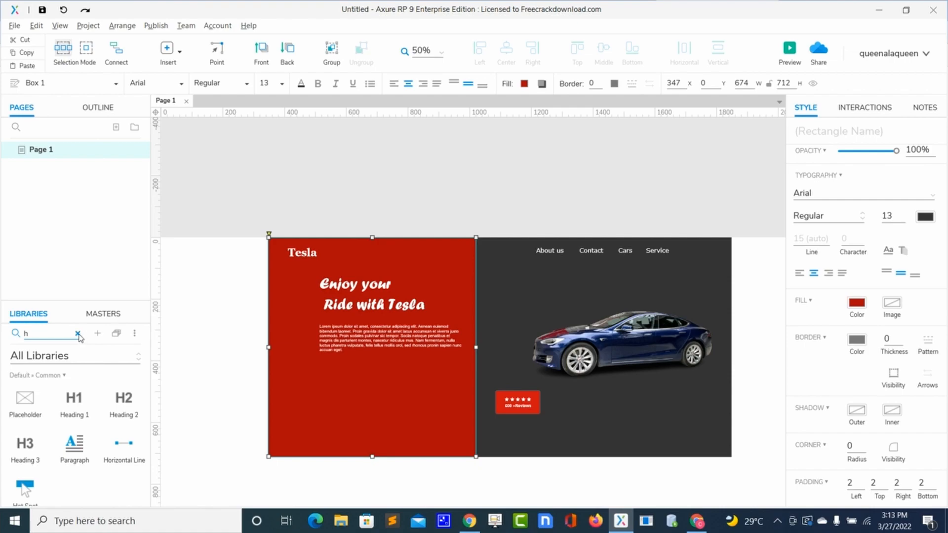
# Step: Find the Primary Button widget in the libraries and place it below the paragraph in the red section at X 634, Y 462
pyautogui.click(77, 333)
pyautogui.write('b')
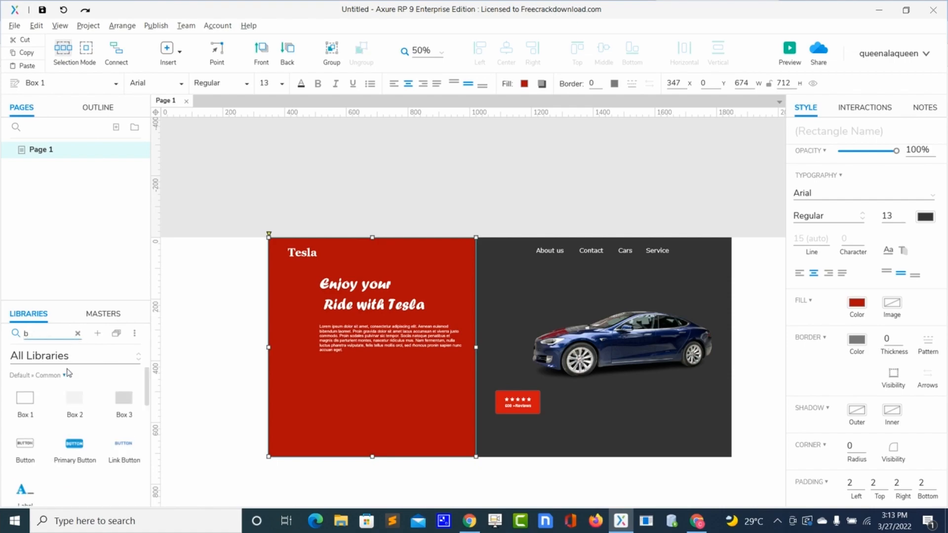
pyautogui.moveTo(183, 437); pyautogui.dragTo(358, 385)
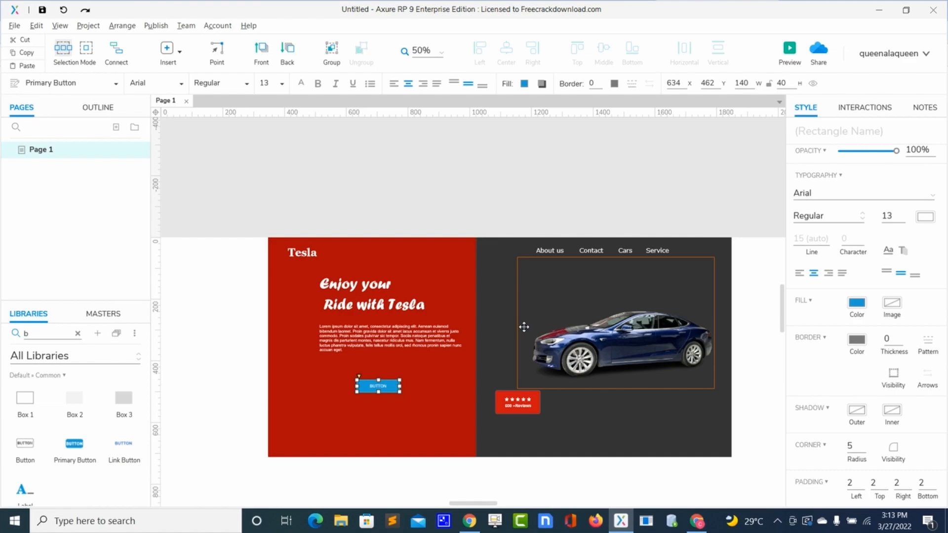
# Step: Resize the primary button to a width of 202 and a height of 59
pyautogui.scroll(3, 816, 198)
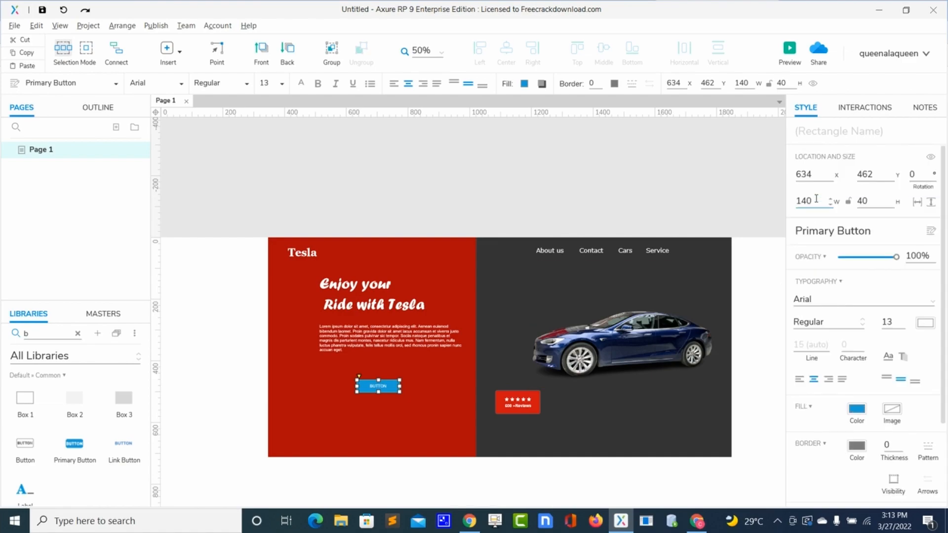
pyautogui.doubleClick(810, 200)
pyautogui.write('202')
pyautogui.doubleClick(865, 201)
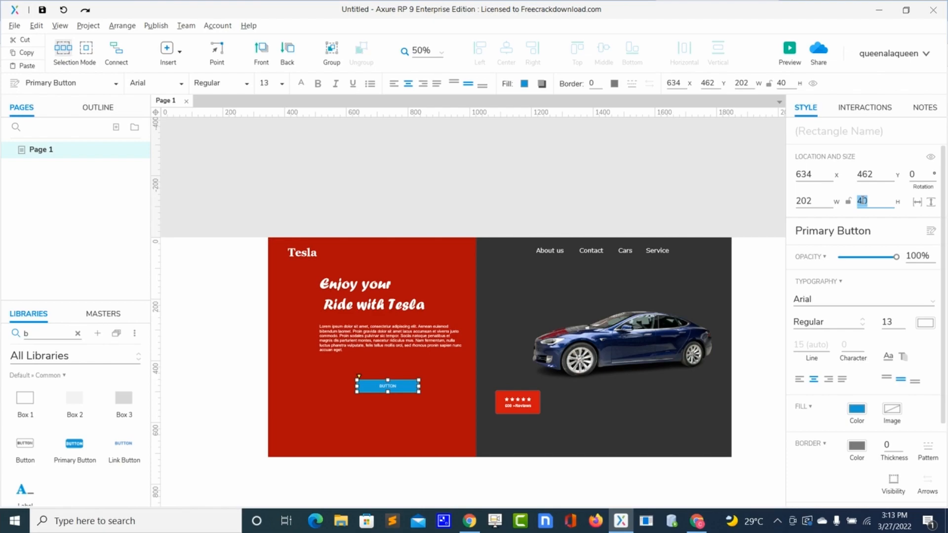
pyautogui.write('59')
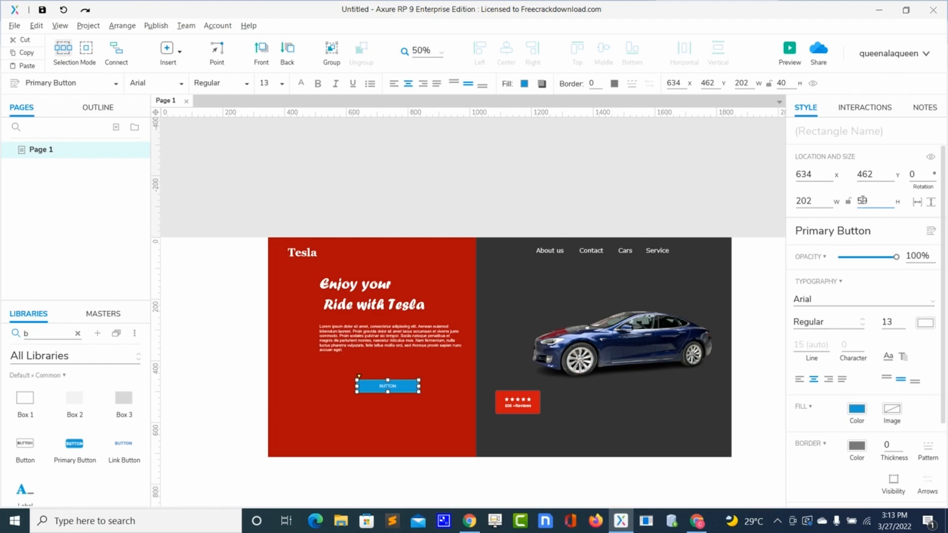
pyautogui.click(430, 408)
# Step: Change the primary button's fill colour to black #000000
pyautogui.click(412, 395)
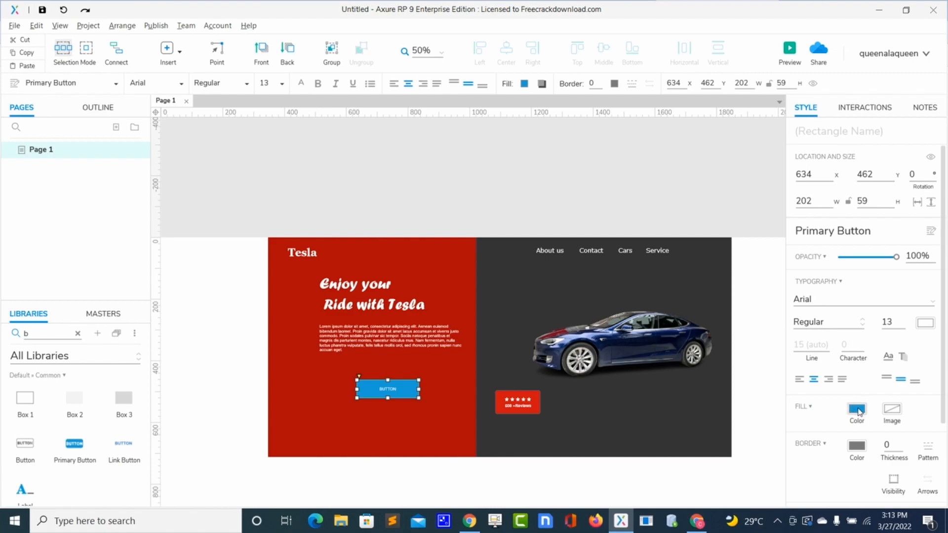
pyautogui.click(856, 410)
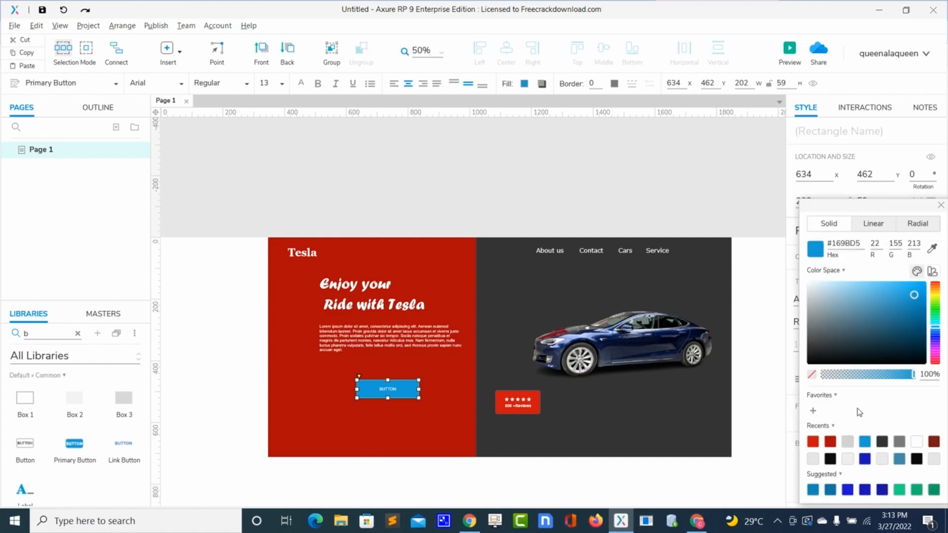
pyautogui.click(810, 362)
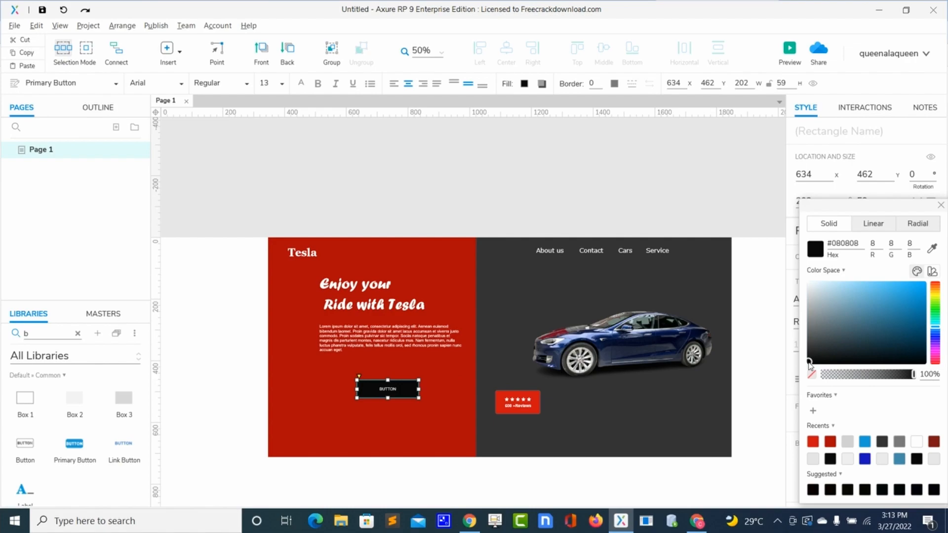
pyautogui.click(809, 364)
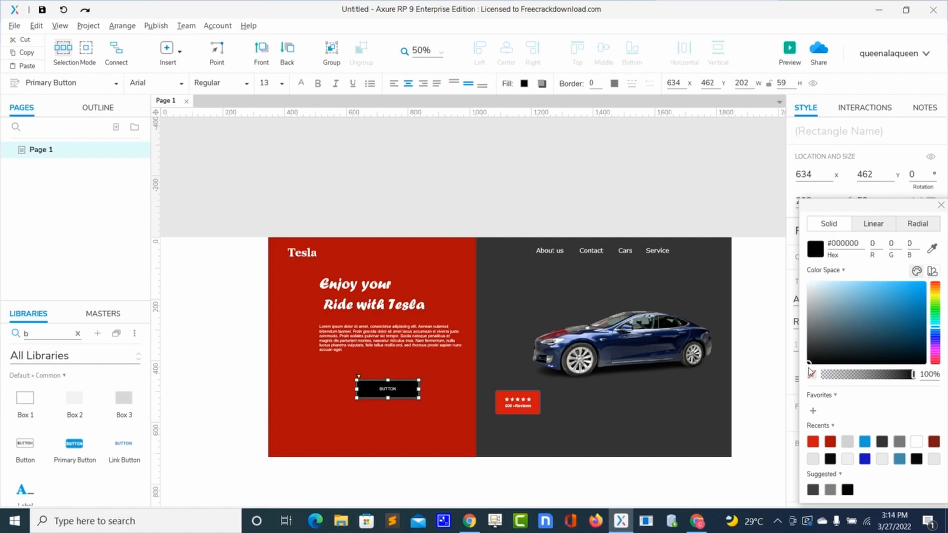
pyautogui.click(941, 206)
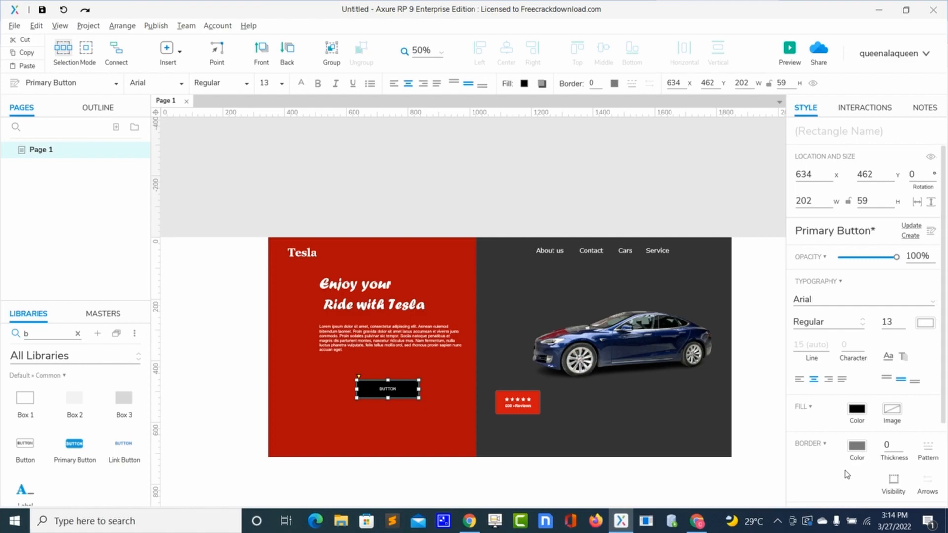
# Step: Give the black button a border of thickness 1 in white #FFFFFF
pyautogui.click(888, 445)
pyautogui.write('1')
pyautogui.click(857, 446)
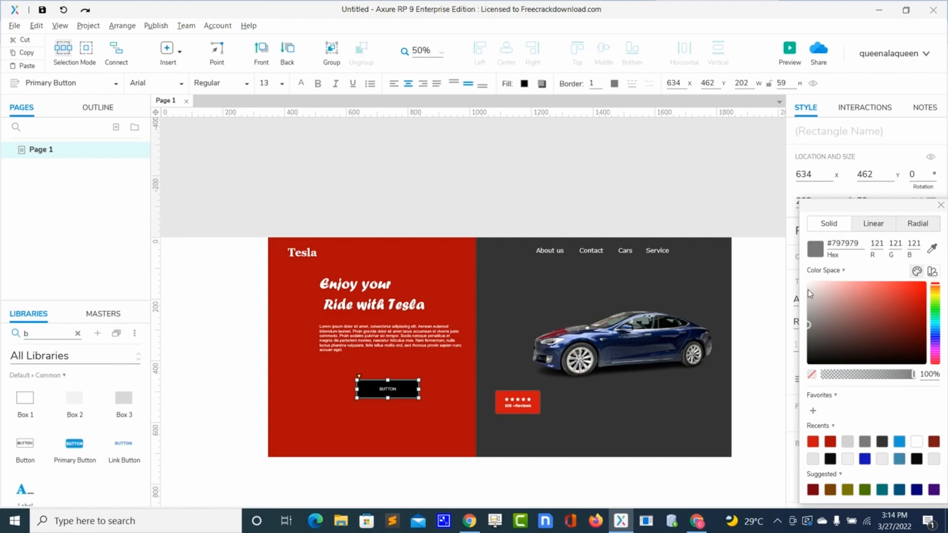
pyautogui.moveTo(808, 287); pyautogui.dragTo(794, 268)
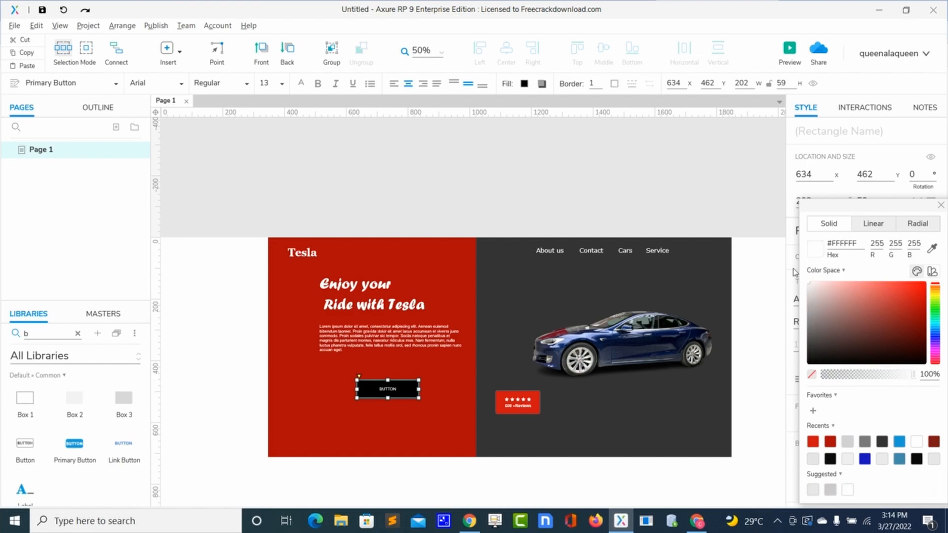
pyautogui.click(346, 419)
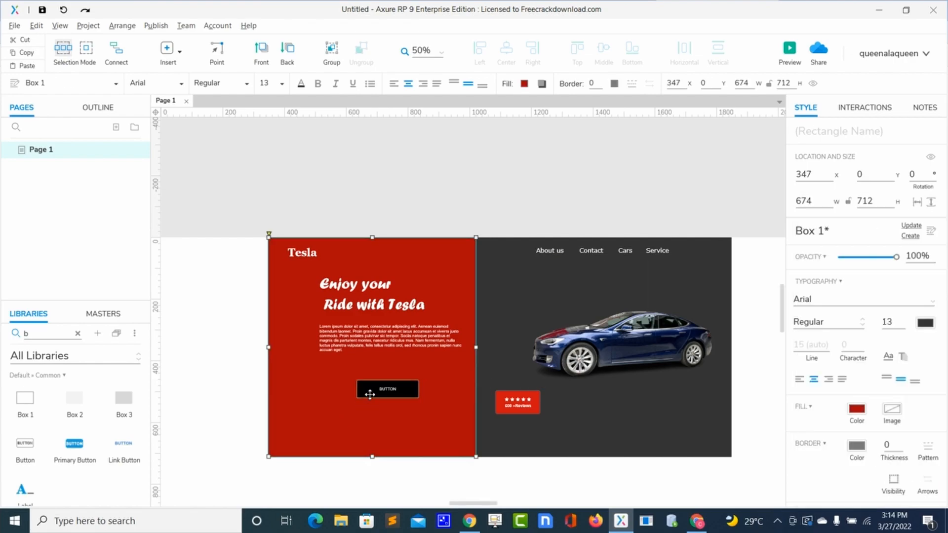
# Step: Replace the black button's label with "Book Now"
pyautogui.click(385, 391)
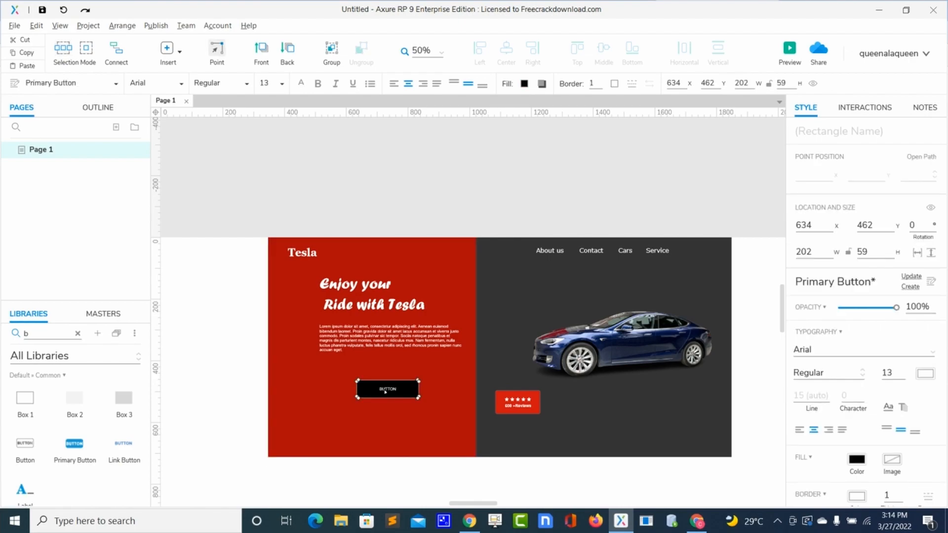
pyautogui.doubleClick(387, 390)
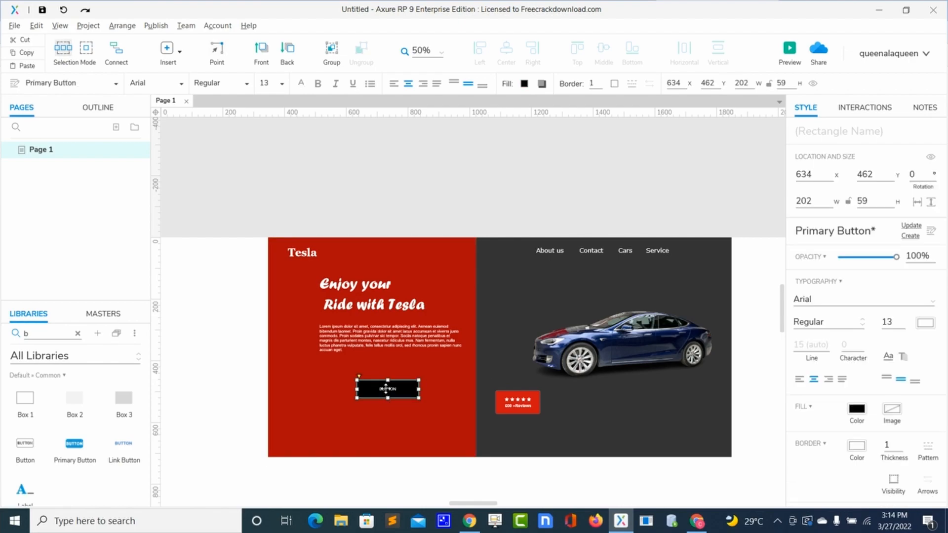
pyautogui.press('BackSpace')
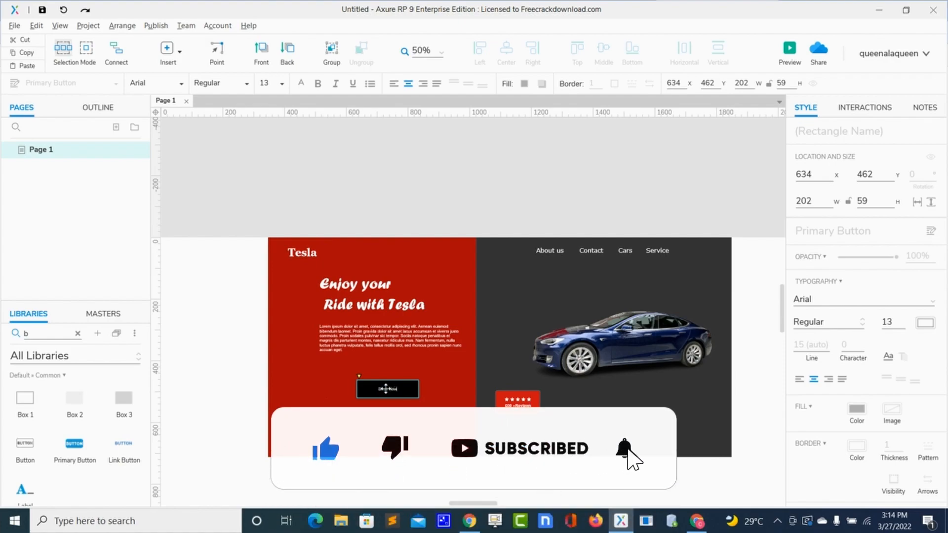
pyautogui.write('Book Now')
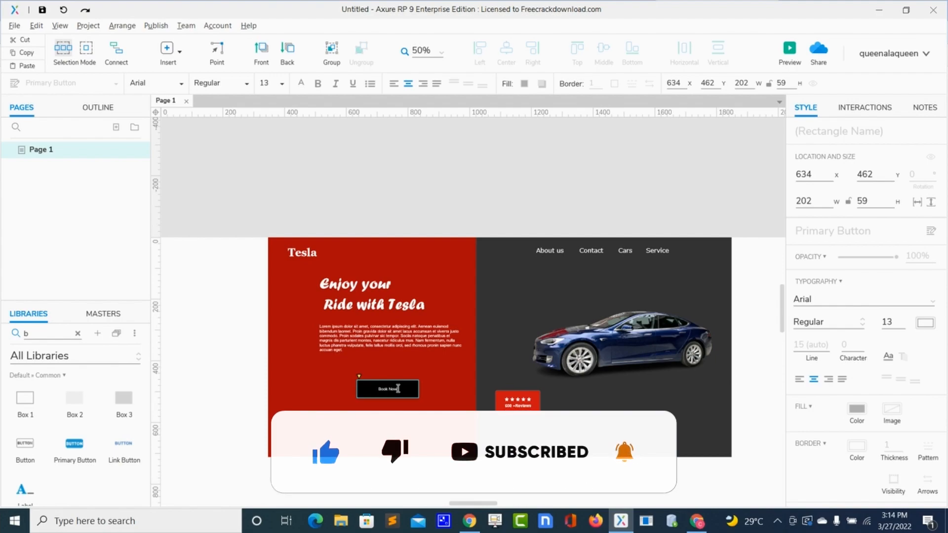
# Step: Format the "Book Now" label as bold with a font size of 20
pyautogui.moveTo(398, 389); pyautogui.dragTo(370, 389)
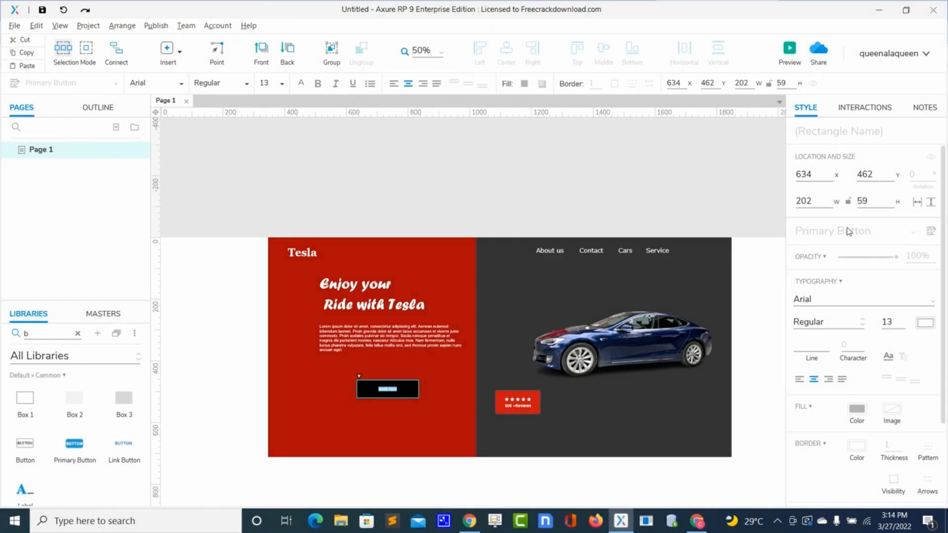
pyautogui.click(862, 322)
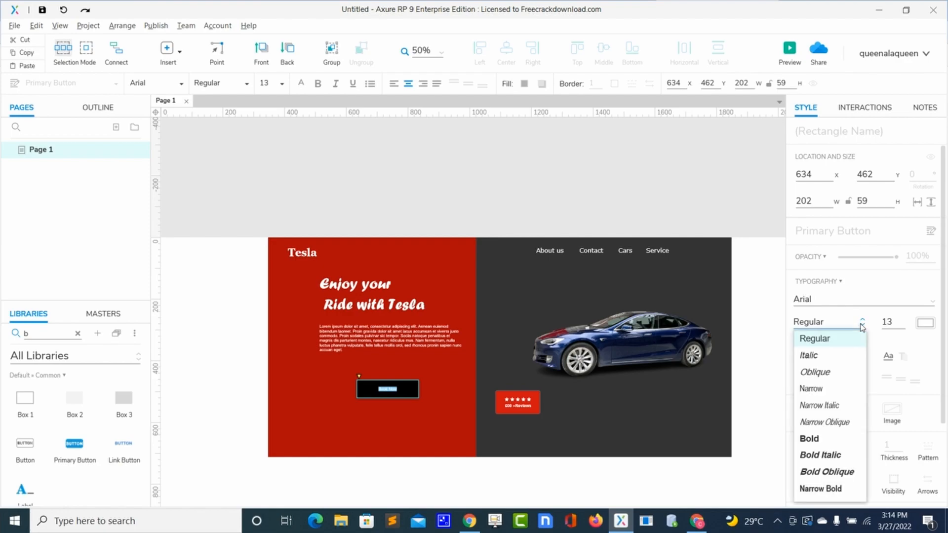
pyautogui.click(822, 439)
pyautogui.doubleClick(888, 322)
pyautogui.write('20')
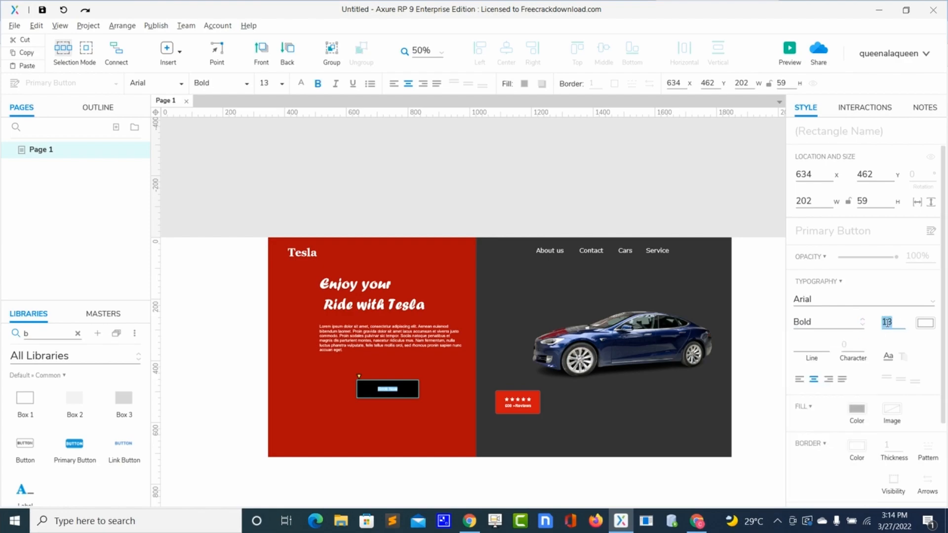
pyautogui.press('Return')
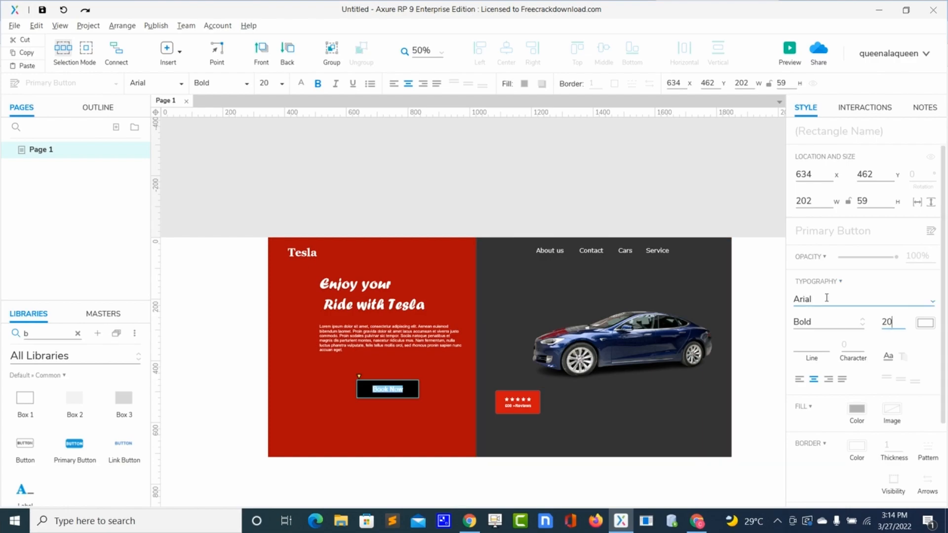
pyautogui.click(397, 420)
# Step: Set the "Book Now" button's corner radius to 8
pyautogui.click(408, 392)
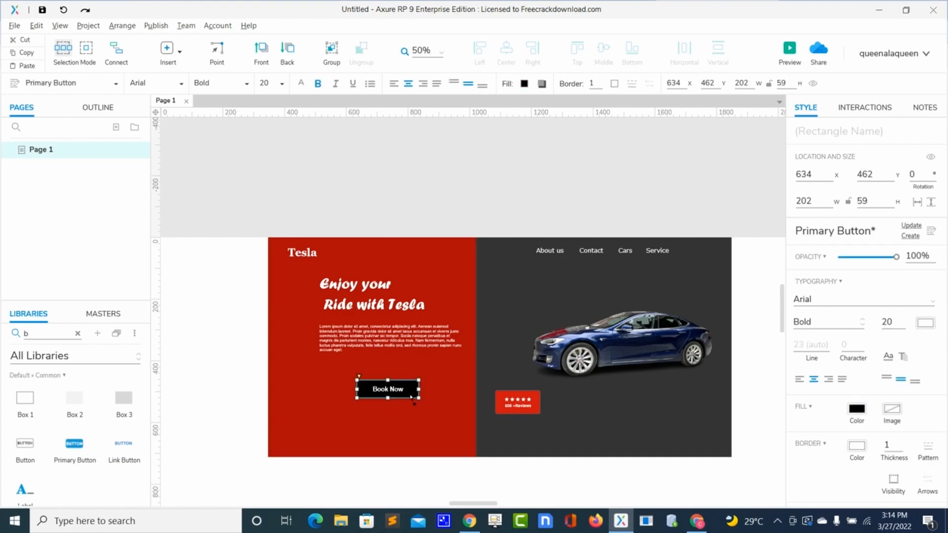
pyautogui.scroll(-2, 857, 444)
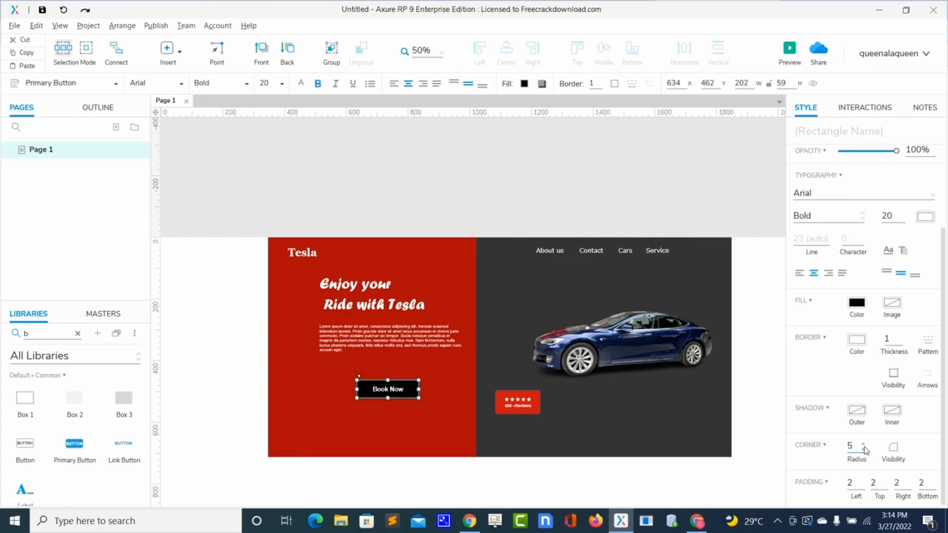
pyautogui.click(856, 447)
pyautogui.click(459, 414)
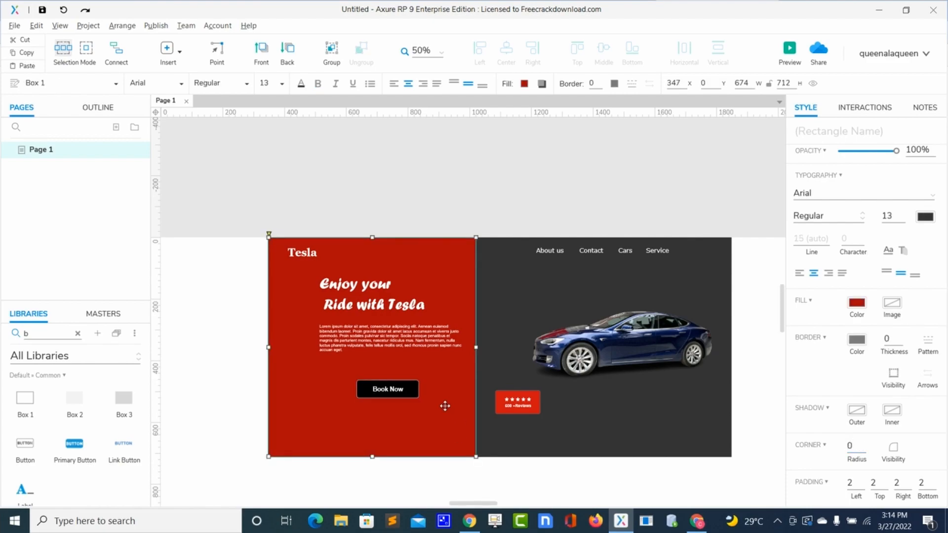
# Step: Move the "Book Now" button up and slightly to the right, closer beneath the paragraph in the red section
pyautogui.click(409, 392)
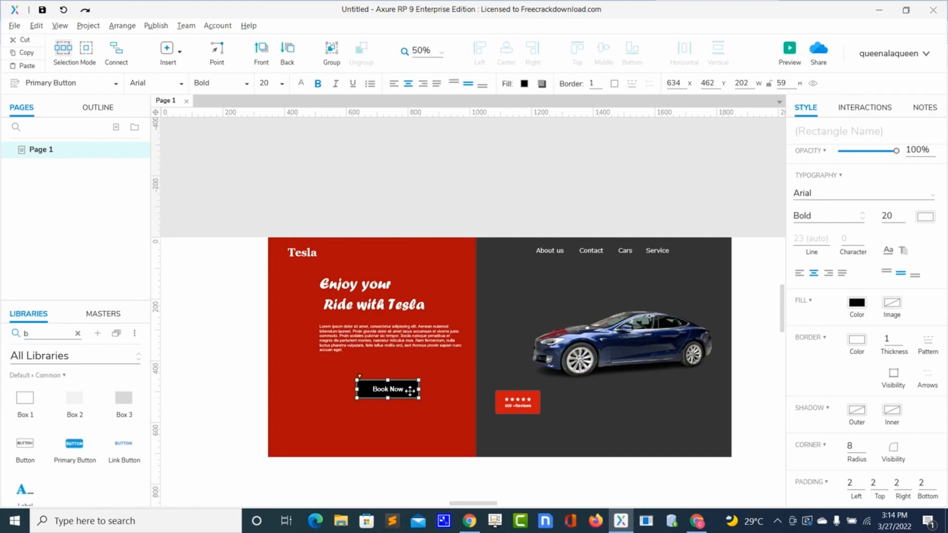
pyautogui.moveTo(410, 391); pyautogui.dragTo(427, 379)
pyautogui.click(415, 403)
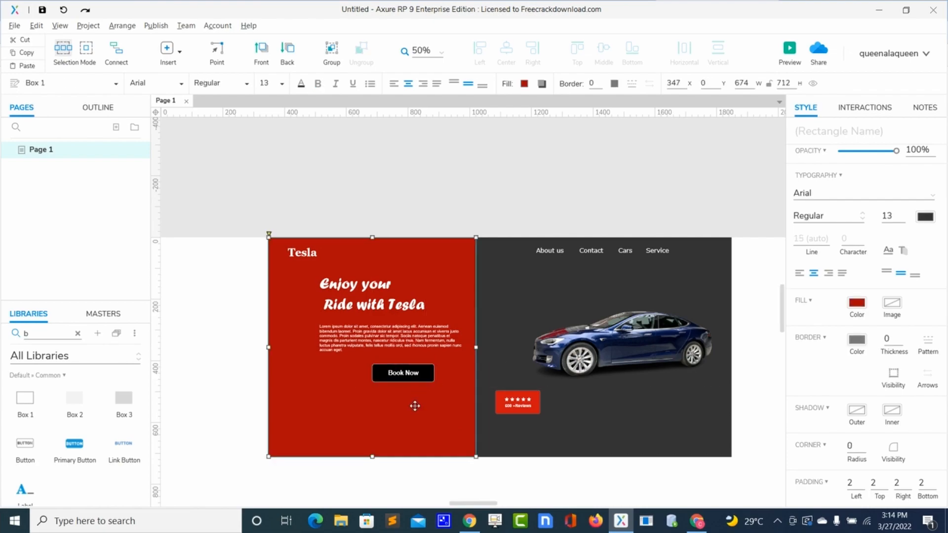
# Step: Insert the background-removed black car image from the Downloads folder at X 597, Y 541, overlapping the lower edge of the red section
pyautogui.click(340, 522)
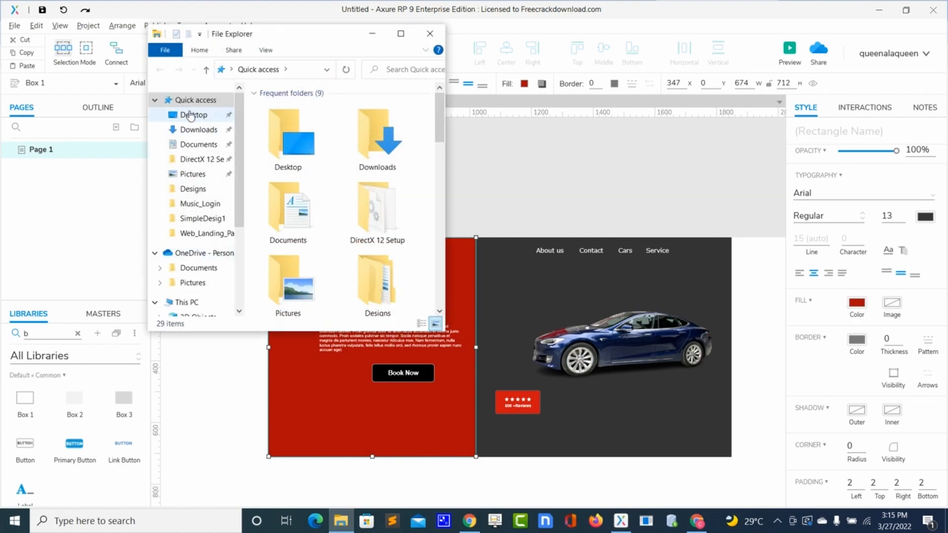
pyautogui.click(195, 130)
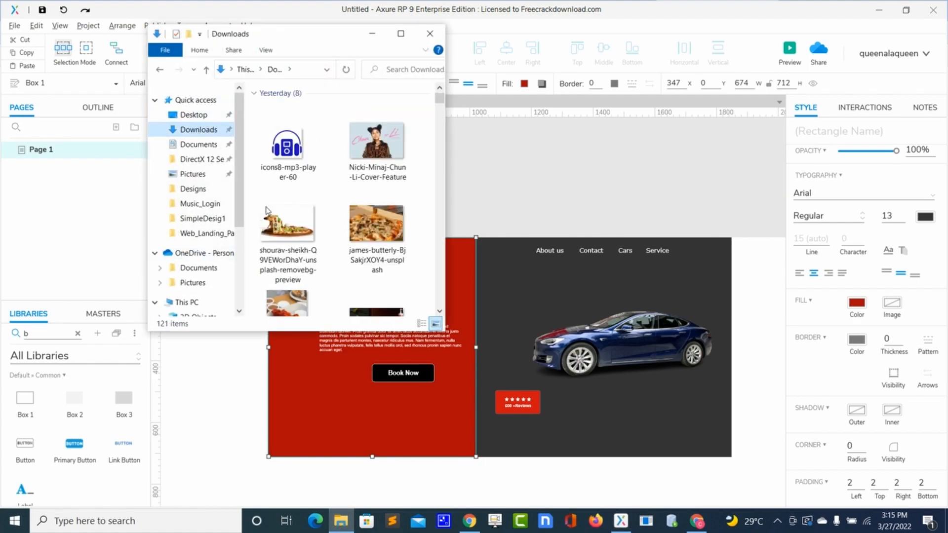
pyautogui.scroll(-1, 335, 266)
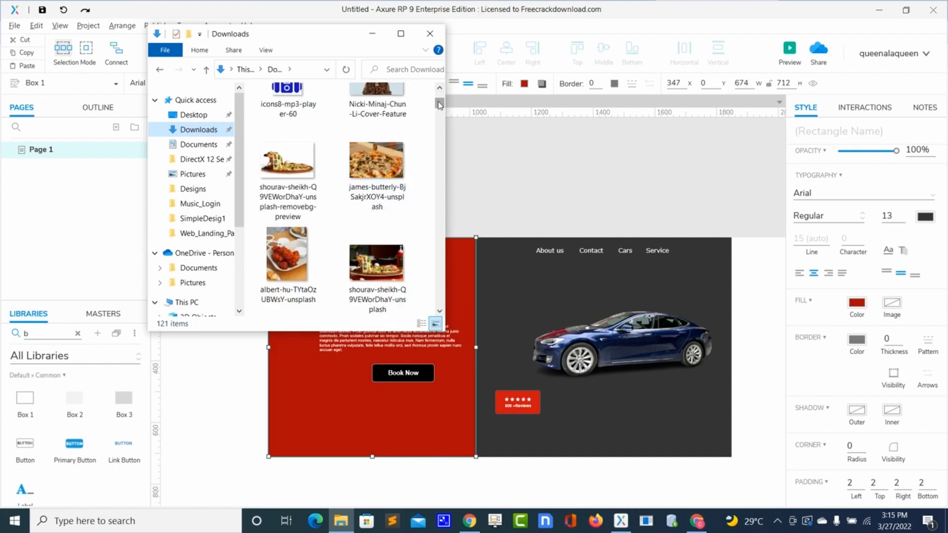
pyautogui.moveTo(439, 104); pyautogui.dragTo(439, 114)
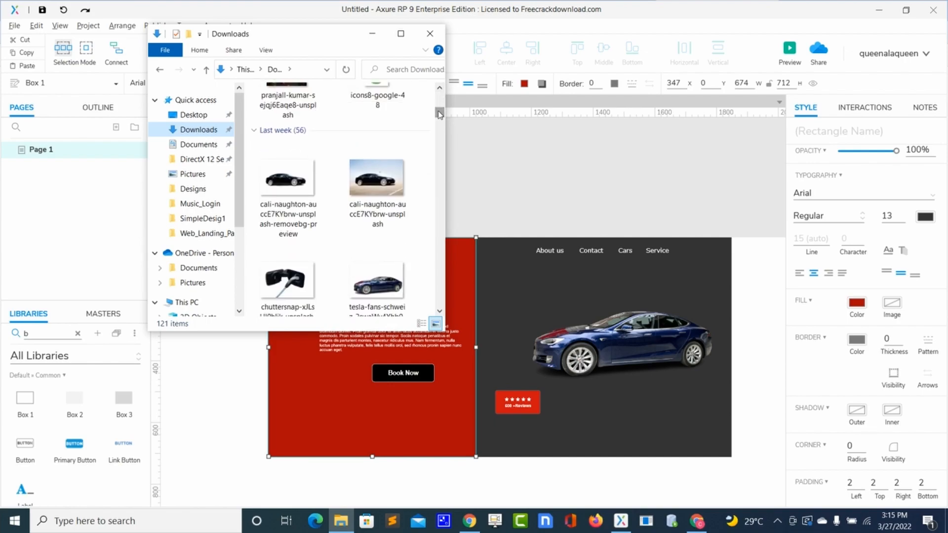
pyautogui.click(297, 183)
pyautogui.moveTo(297, 182); pyautogui.dragTo(346, 404)
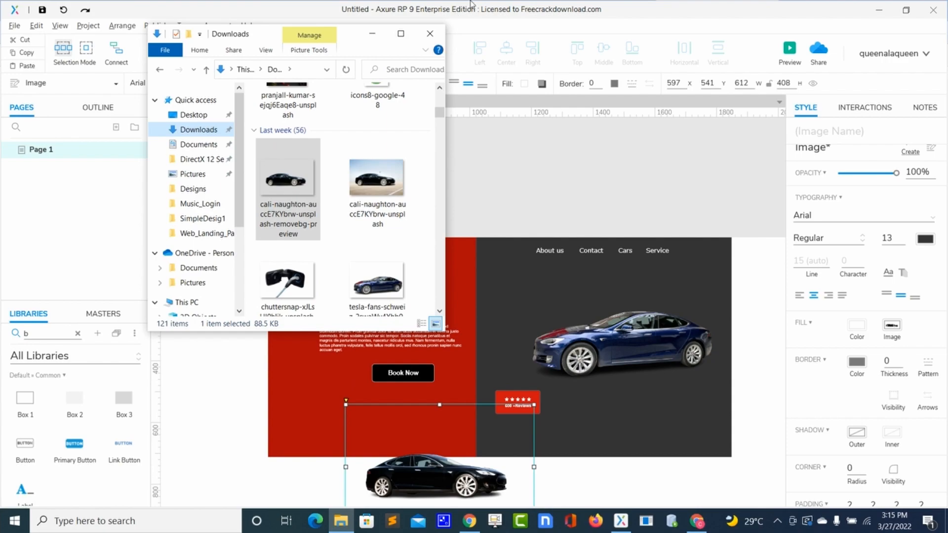
pyautogui.click(435, 35)
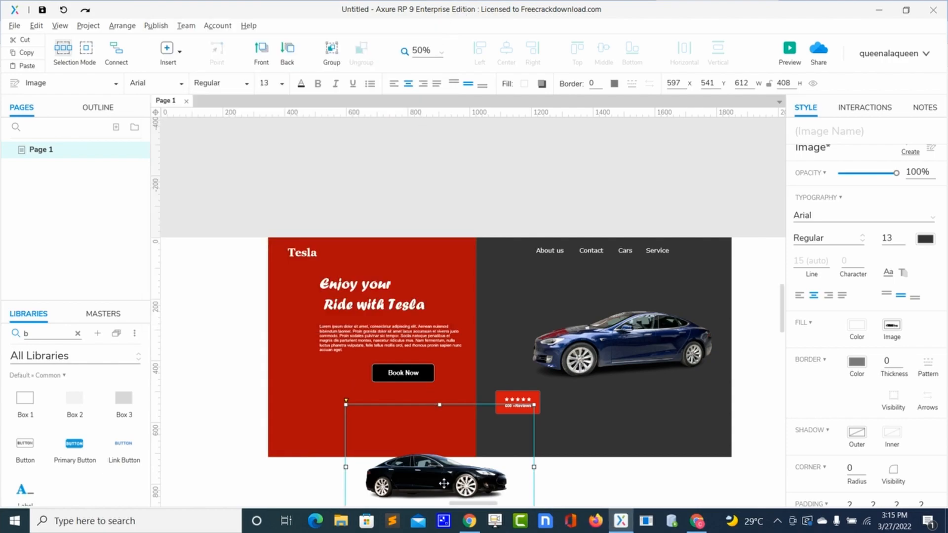
# Step: Move the "Book Now" button aside onto the dark panel and move the black car image up into the lower red section
pyautogui.moveTo(443, 456); pyautogui.dragTo(418, 438)
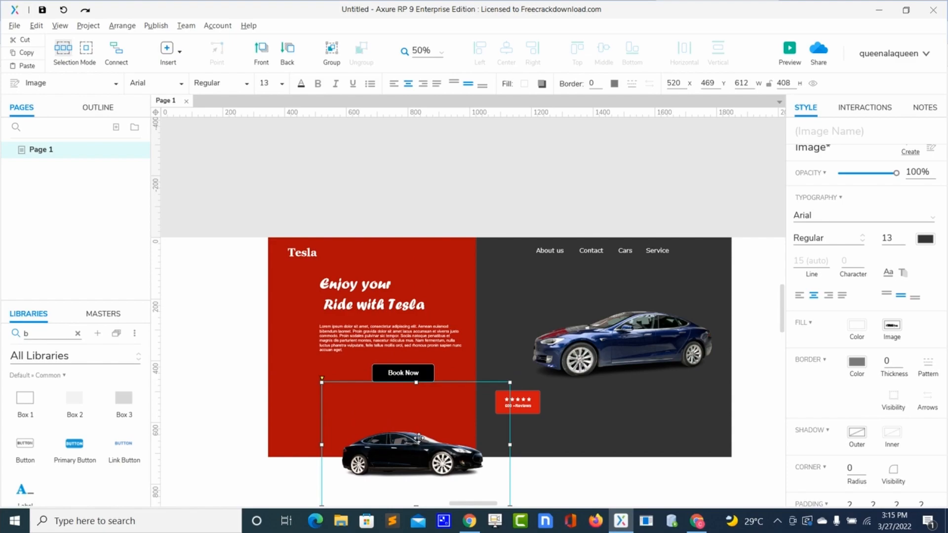
pyautogui.click(411, 373)
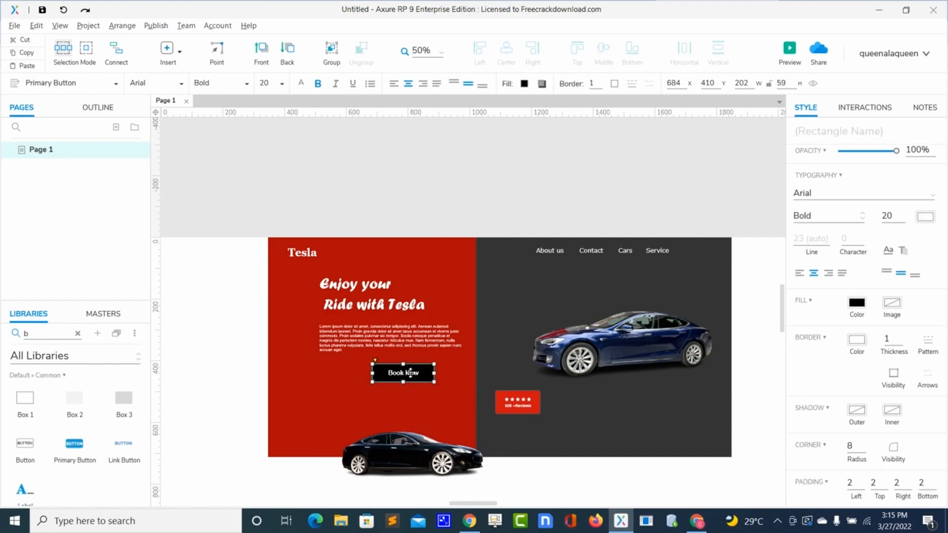
pyautogui.moveTo(411, 372); pyautogui.dragTo(540, 343)
pyautogui.click(452, 434)
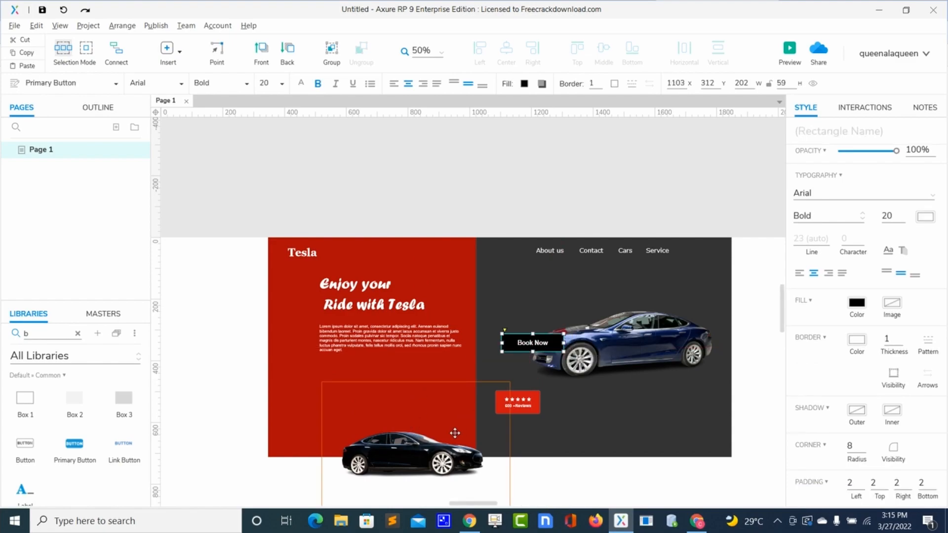
pyautogui.moveTo(444, 444); pyautogui.dragTo(403, 398)
# Step: Shrink the black car image to about 512 by 342 and position it at about X 412, Y 361 in the red section
pyautogui.moveTo(466, 456); pyautogui.dragTo(461, 455)
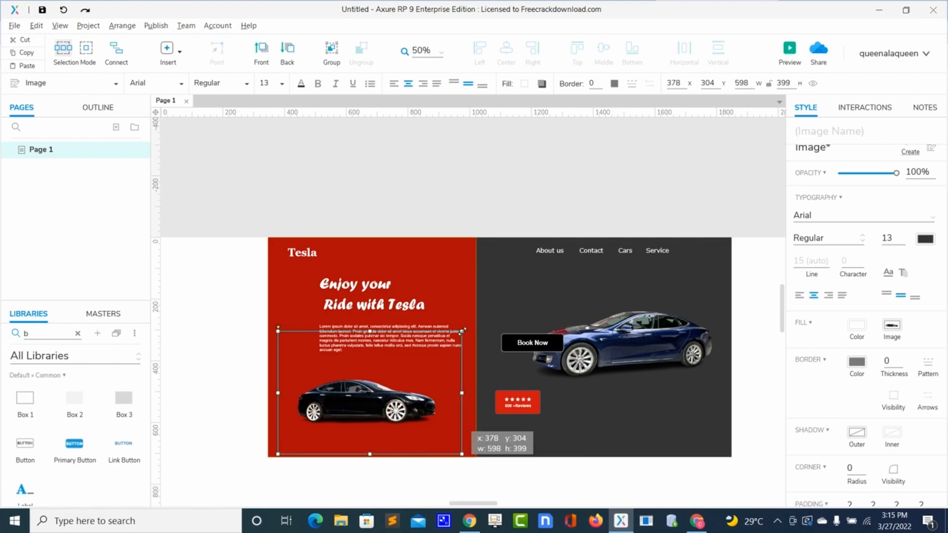
pyautogui.moveTo(461, 330); pyautogui.dragTo(436, 380)
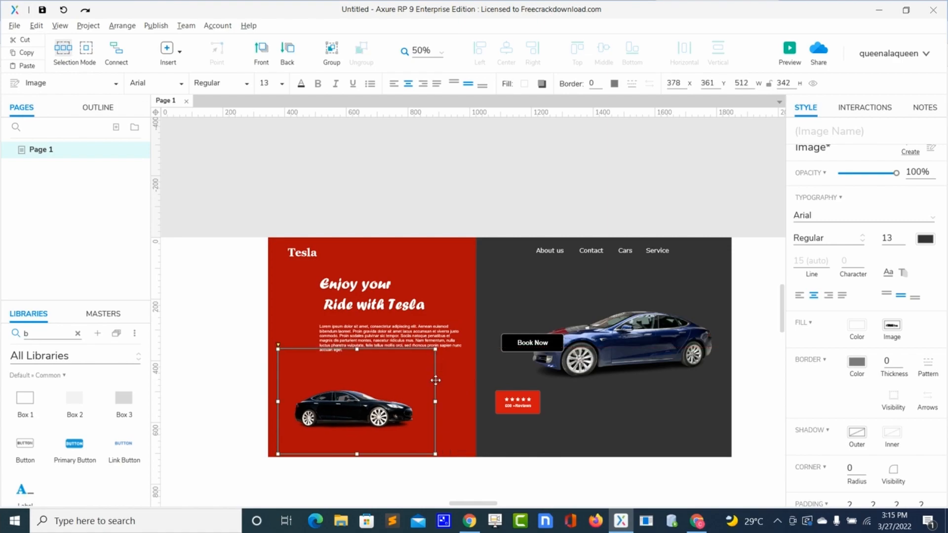
pyautogui.click(482, 415)
pyautogui.moveTo(403, 407); pyautogui.dragTo(413, 409)
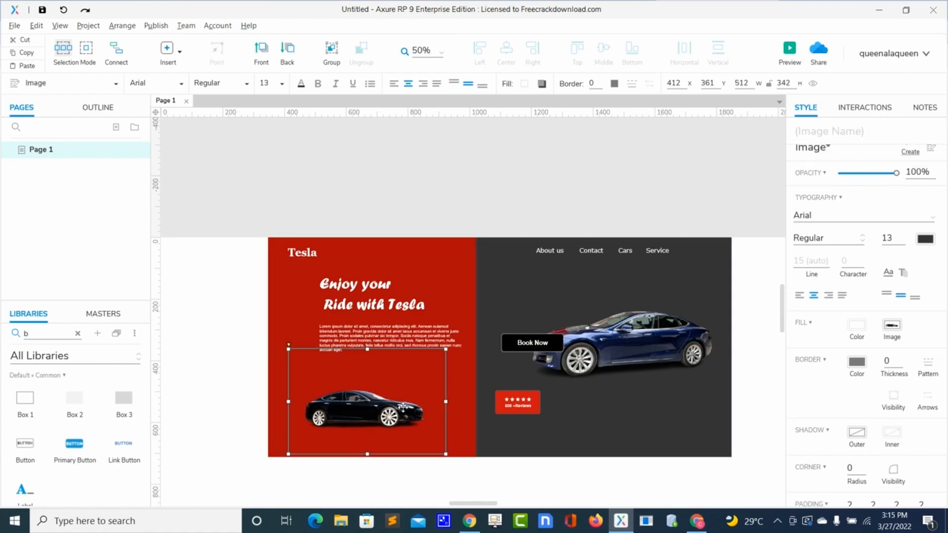
# Step: Move the "Book Now" button back into the red section, beneath the right end of the paragraph
pyautogui.click(519, 347)
pyautogui.moveTo(519, 347); pyautogui.dragTo(411, 372)
pyautogui.click(562, 419)
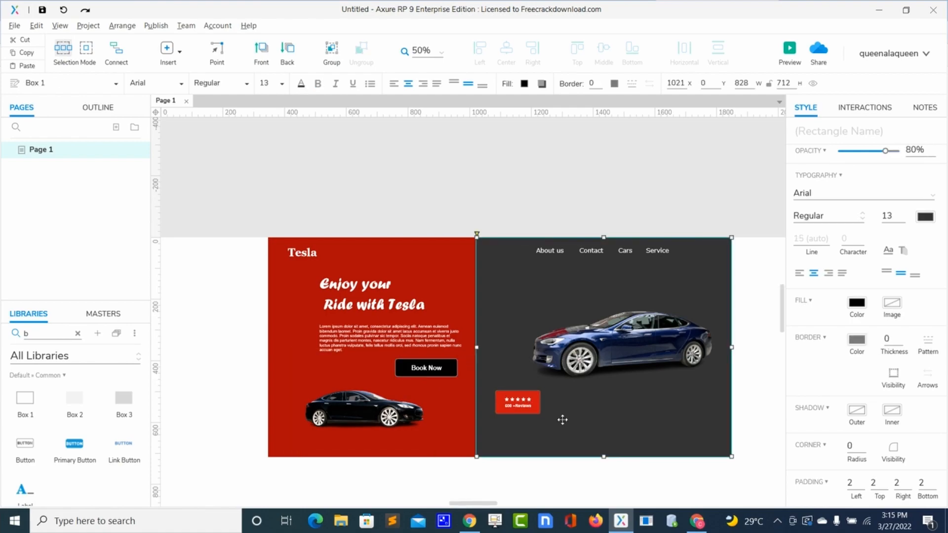
# Step: Preview the page in the browser, reloading it to check the current layout, and return to the Axure RP editor
pyautogui.hotkey('ctrl', '.')
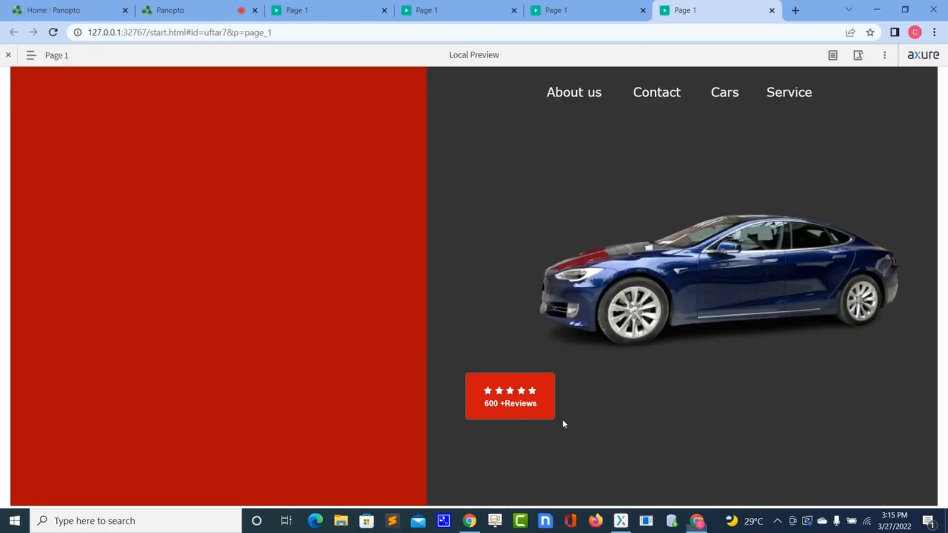
pyautogui.click(53, 32)
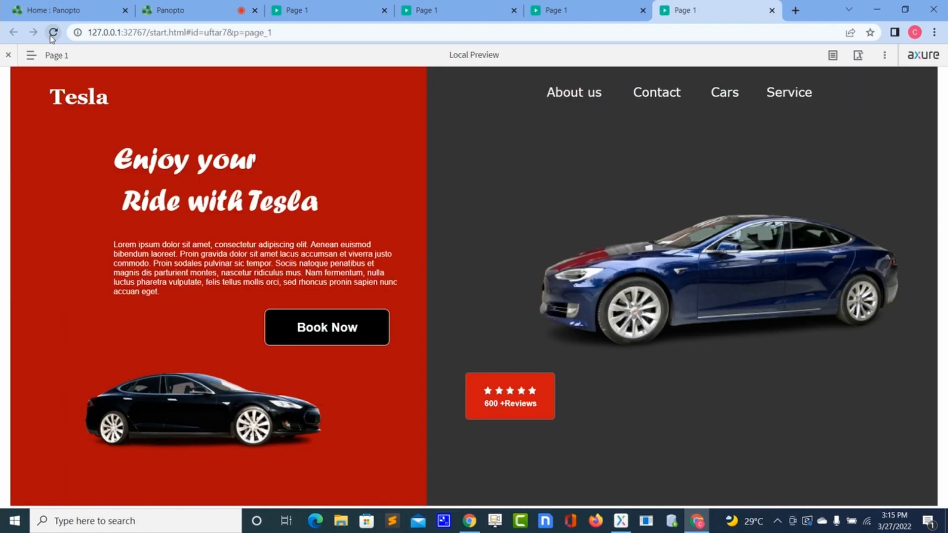
pyautogui.hotkey('alt', 'Tab')
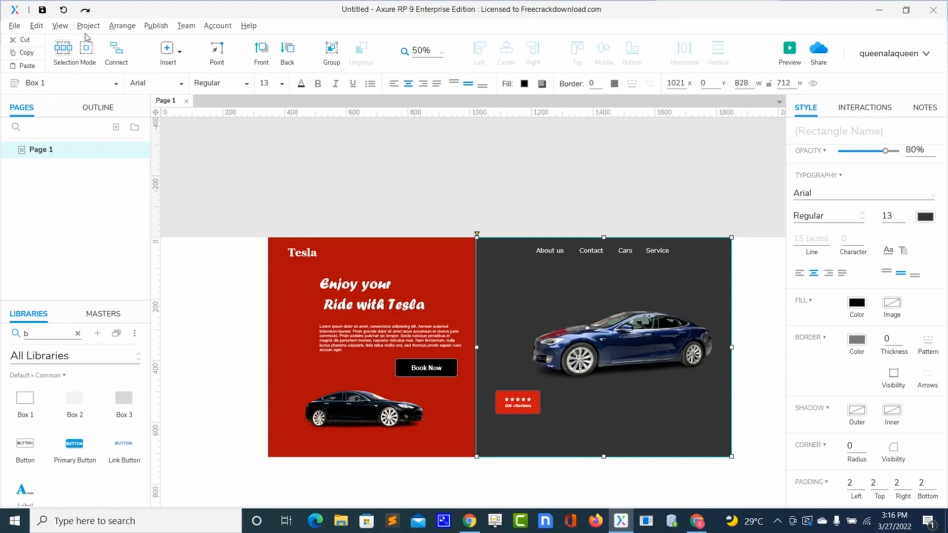
# Step: Duplicate the "About us" label, place the copy beneath the reviews box at about X 1094, Y 622, and change its text to "80km/h"
pyautogui.click(545, 253)
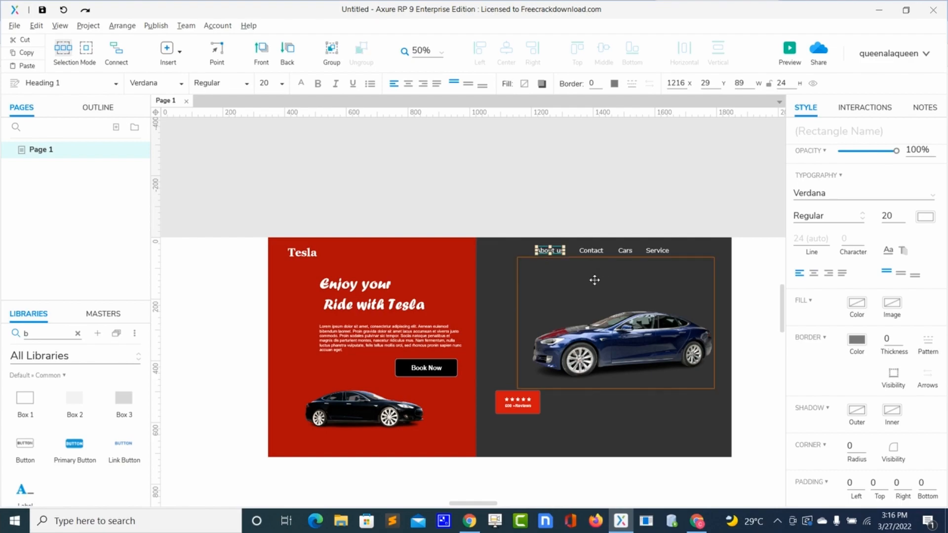
pyautogui.hotkey('ctrl', 'd')
pyautogui.moveTo(564, 257); pyautogui.dragTo(524, 438)
pyautogui.doubleClick(524, 438)
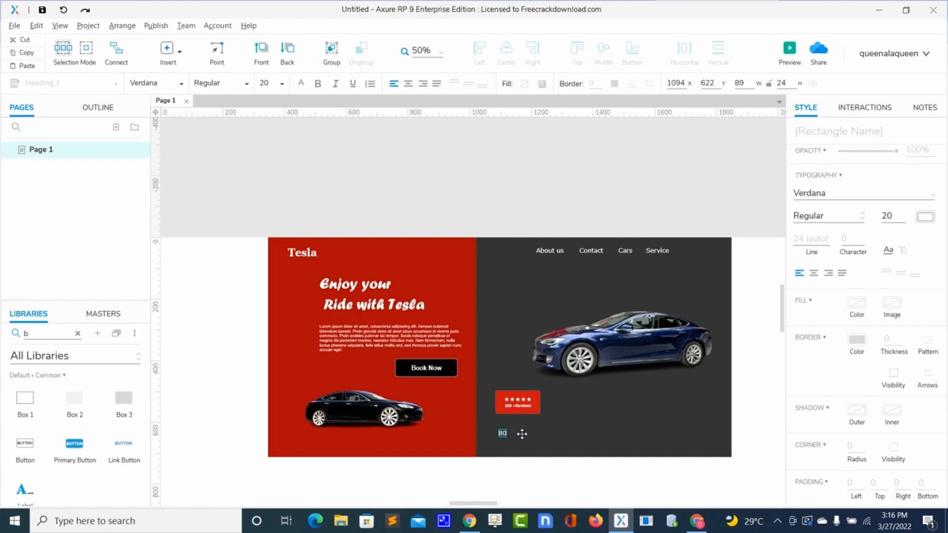
pyautogui.write('KM')
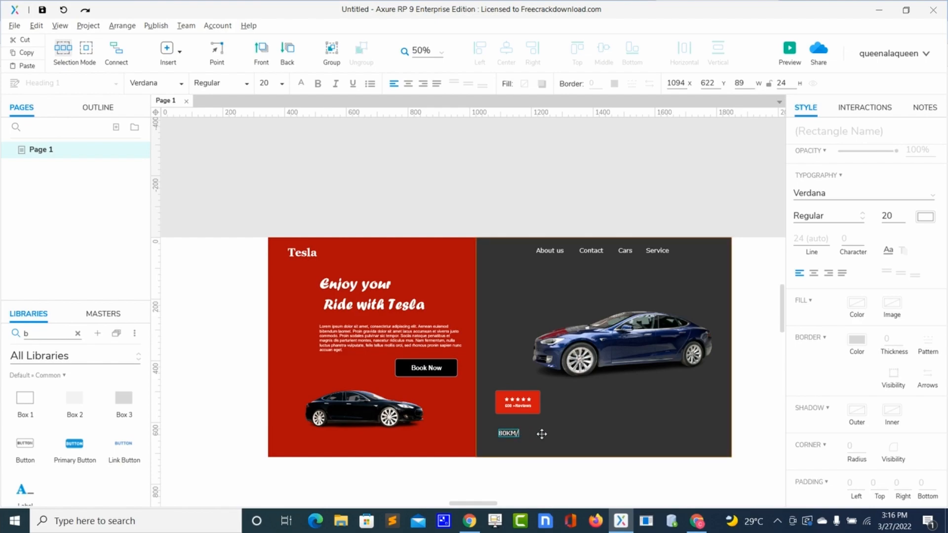
pyautogui.write('/h')
pyautogui.press('BackSpace')
pyautogui.press('BackSpace')
pyautogui.press('BackSpace')
pyautogui.press('BackSpace')
pyautogui.write('km/h')
pyautogui.click(528, 433)
# Step: Format the "80km/h" label in bold Arial
pyautogui.doubleClick(520, 433)
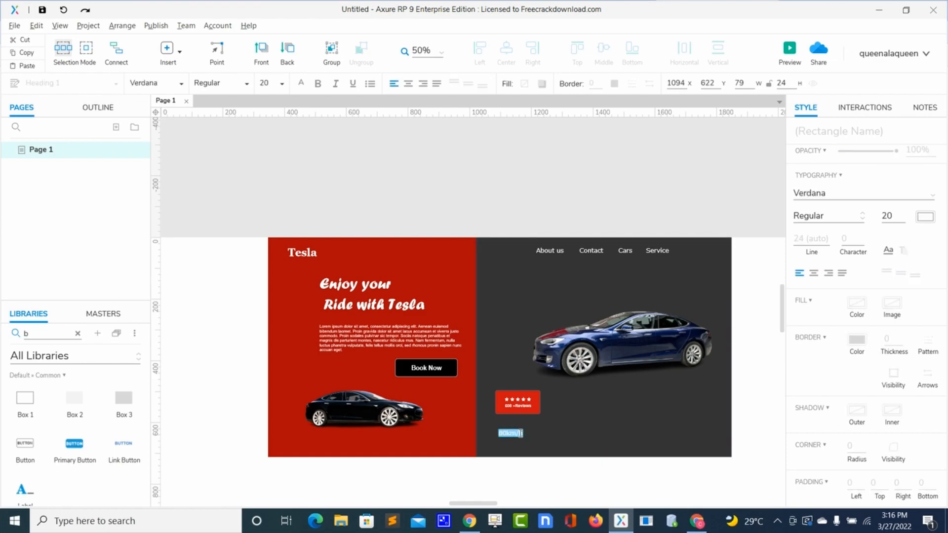
pyautogui.click(862, 217)
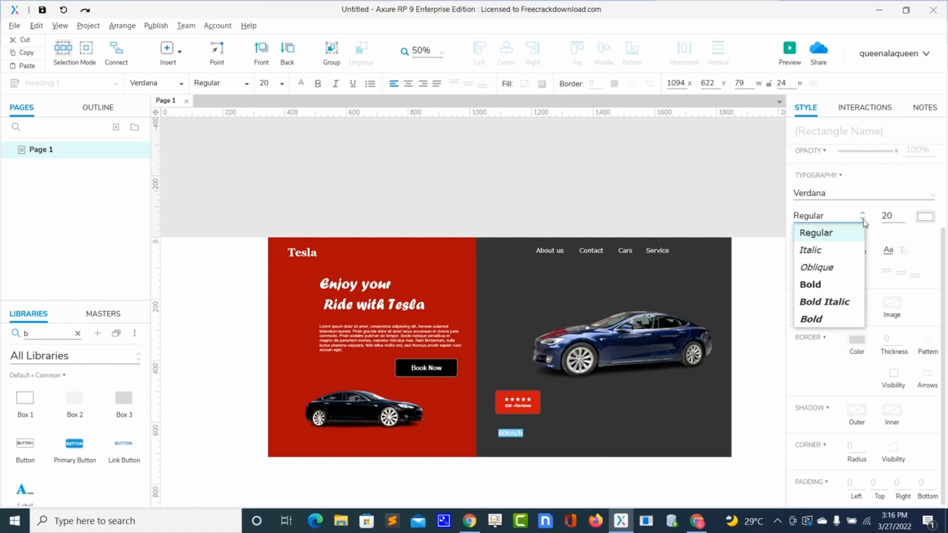
pyautogui.click(828, 285)
pyautogui.click(584, 418)
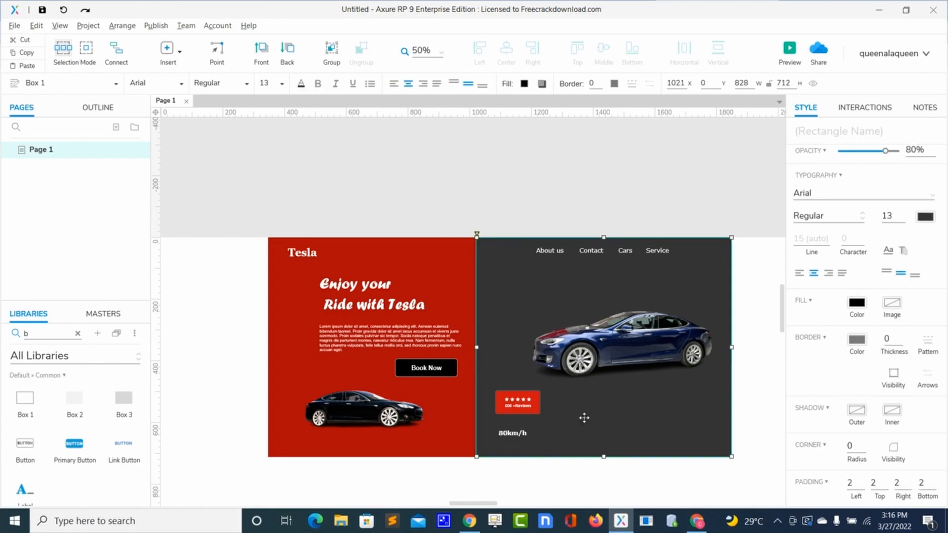
pyautogui.click(523, 436)
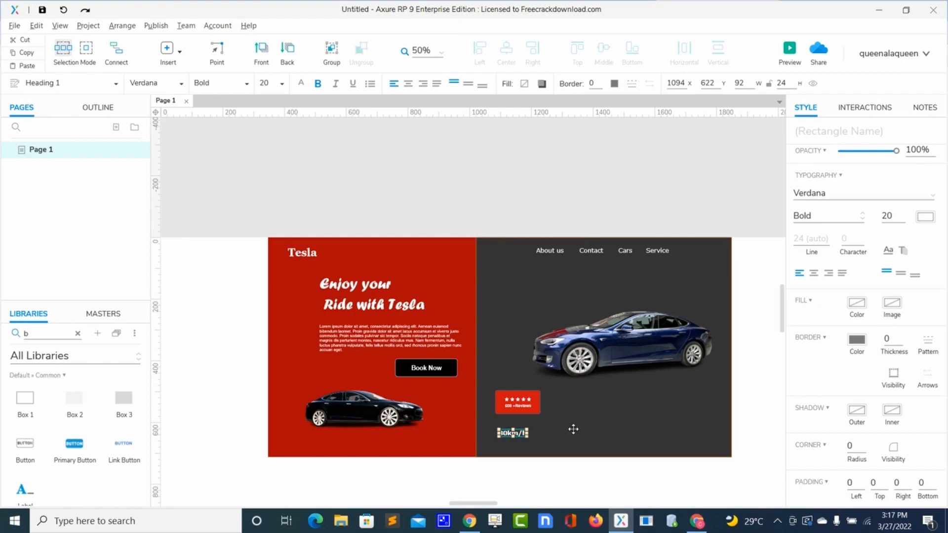
pyautogui.click(863, 193)
pyautogui.write('Arial')
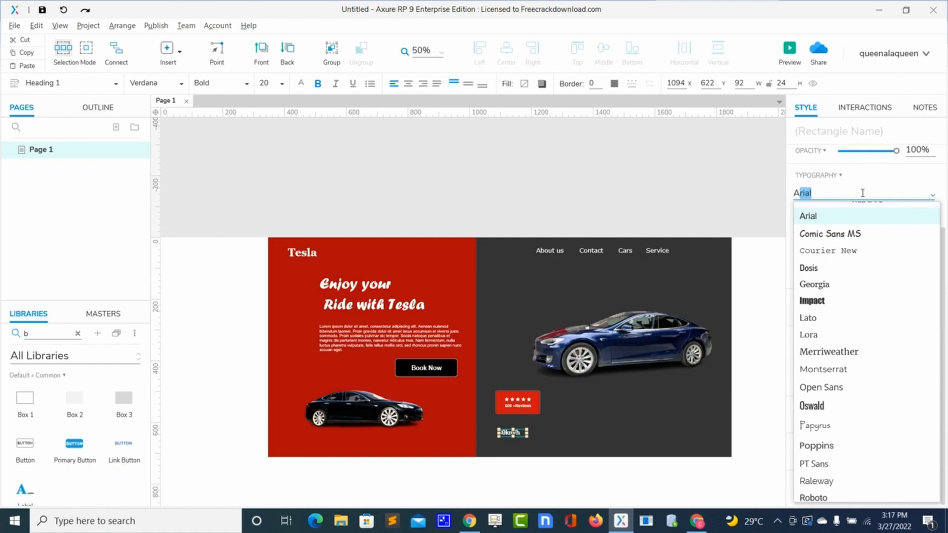
pyautogui.press('Return')
pyautogui.click(537, 438)
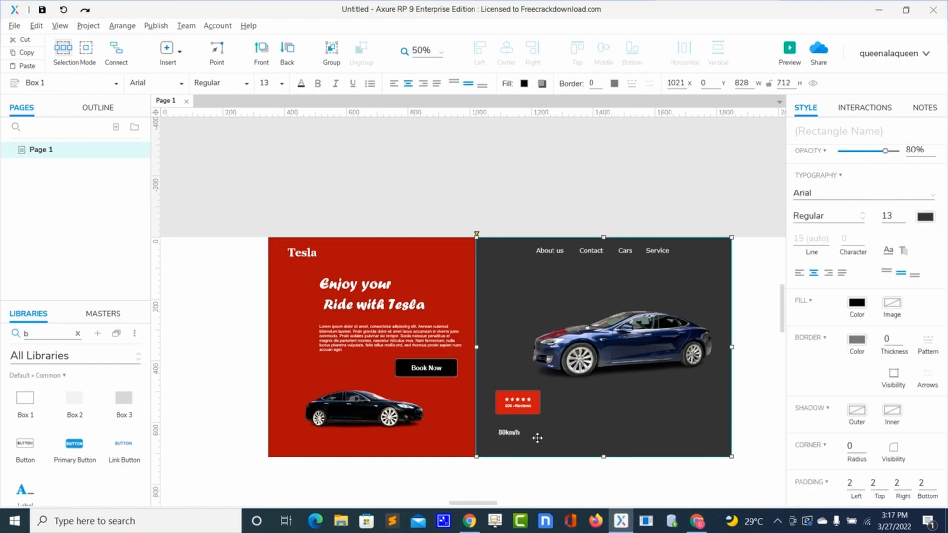
# Step: Shift "80km/h" slightly right and add a duplicate of it reading "Battery Range", centred beneath it at about X 1088, Y 656
pyautogui.click(515, 434)
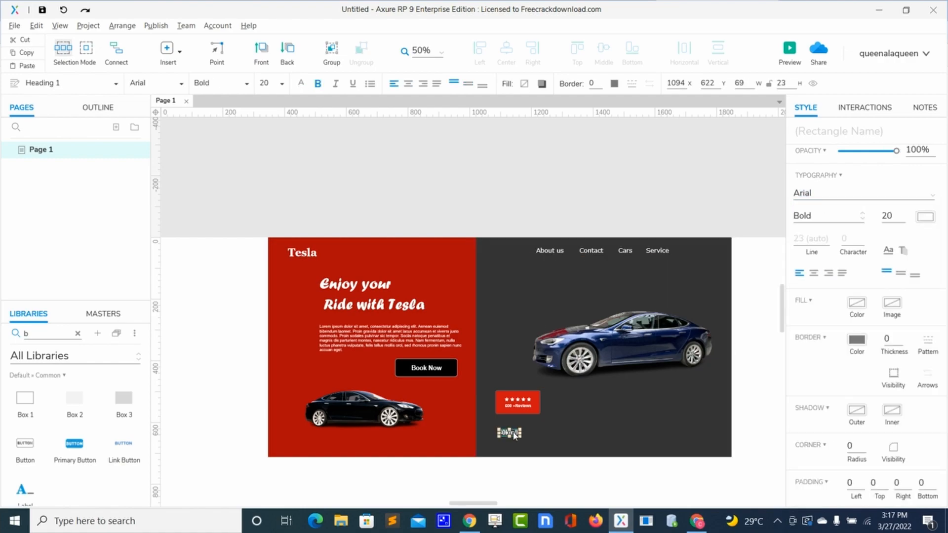
pyautogui.moveTo(514, 434); pyautogui.dragTo(524, 436)
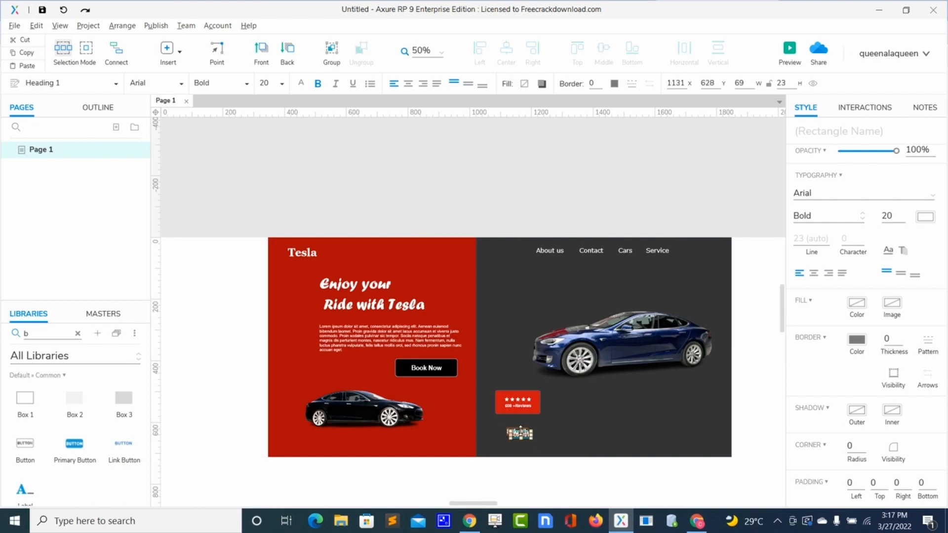
pyautogui.click(521, 429)
pyautogui.click(519, 435)
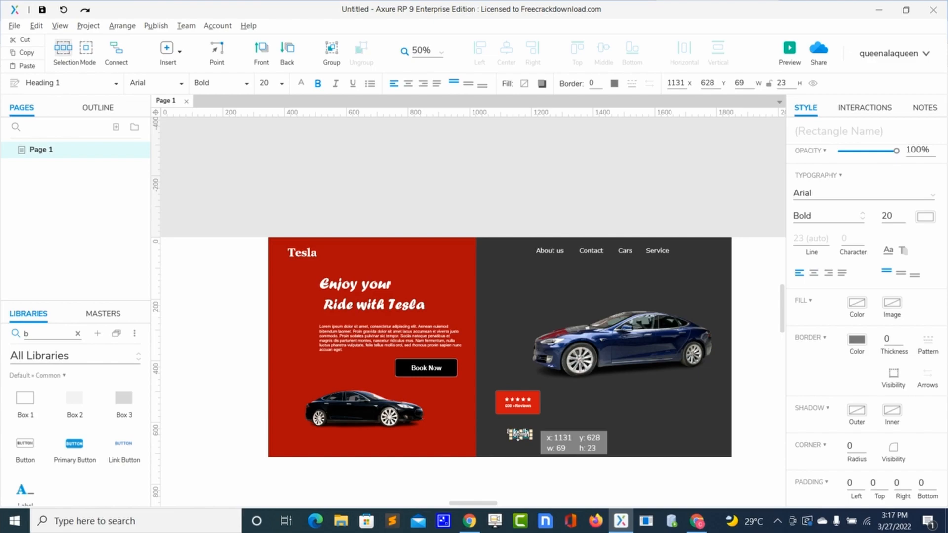
pyautogui.moveTo(519, 437); pyautogui.dragTo(516, 446)
pyautogui.doubleClick(517, 442)
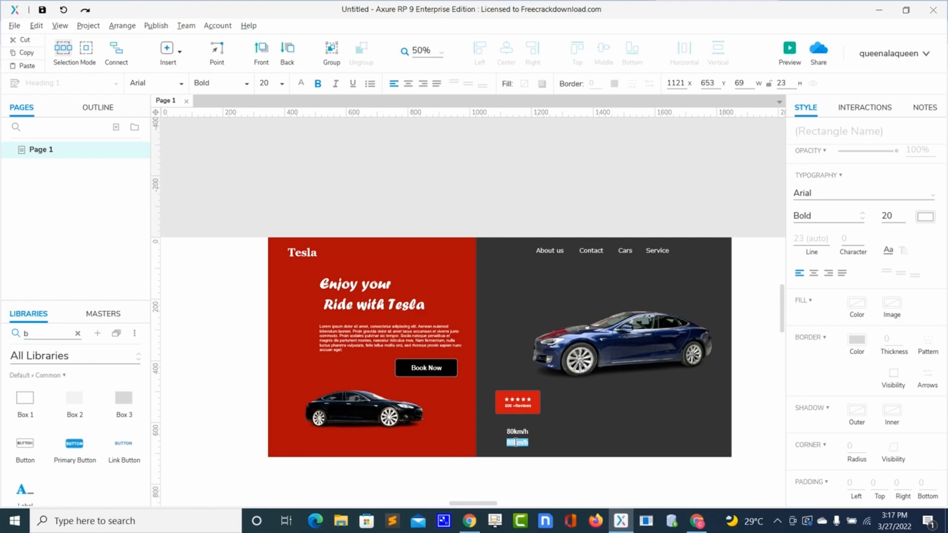
pyautogui.write('Battery Range')
pyautogui.click(551, 443)
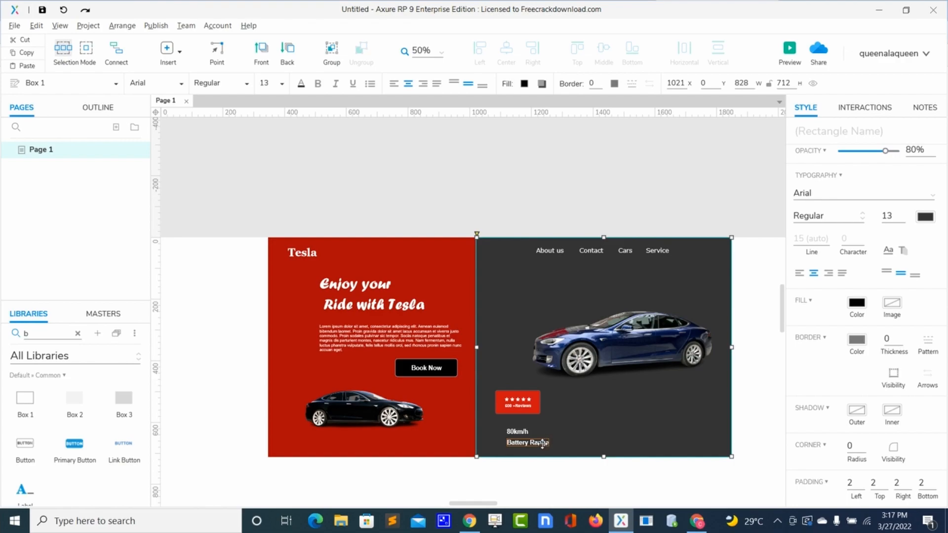
pyautogui.click(542, 444)
pyautogui.moveTo(543, 444); pyautogui.dragTo(533, 448)
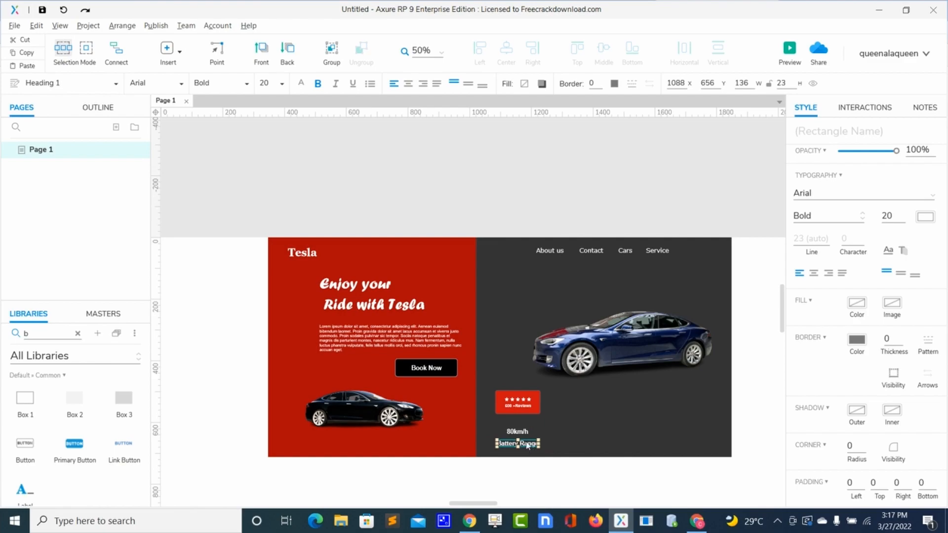
# Step: Duplicate the "80km/h" label, place the copy to its right at about X 1293, Y 618, and change its text to "4.4h"
pyautogui.click(524, 434)
pyautogui.hotkey('shift', 'Right')
pyautogui.hotkey('shift', 'Down')
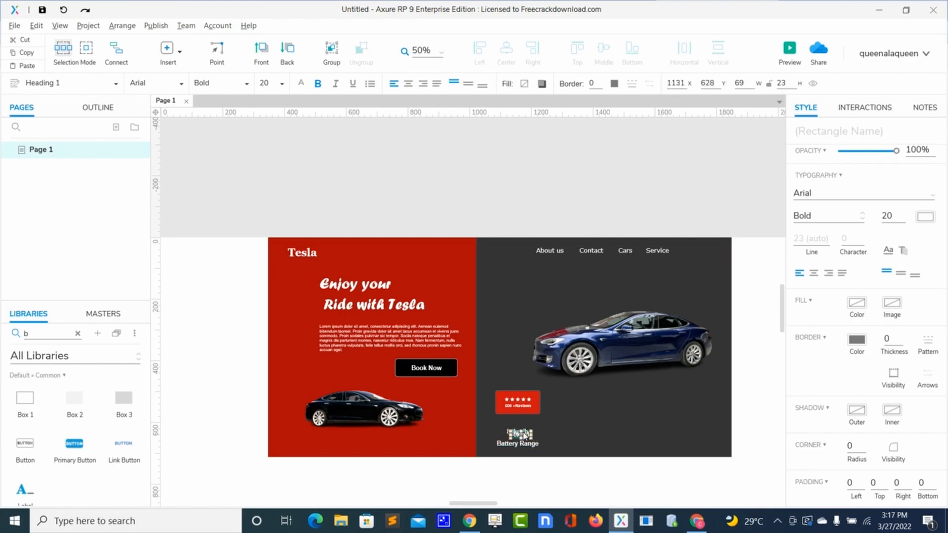
pyautogui.moveTo(524, 436); pyautogui.dragTo(572, 431)
pyautogui.doubleClick(572, 432)
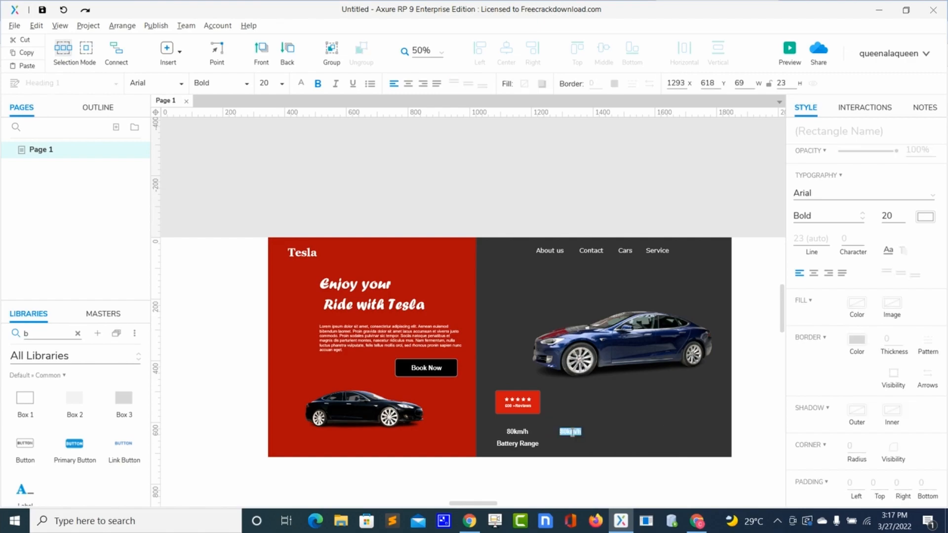
pyautogui.write('4.4h')
# Step: Duplicate the "Battery Range" label, place the copy beneath "4.4h" at about X 1246, Y 656, and change its text to "Charging time"
pyautogui.click(532, 445)
pyautogui.hotkey('ctrl', 'd')
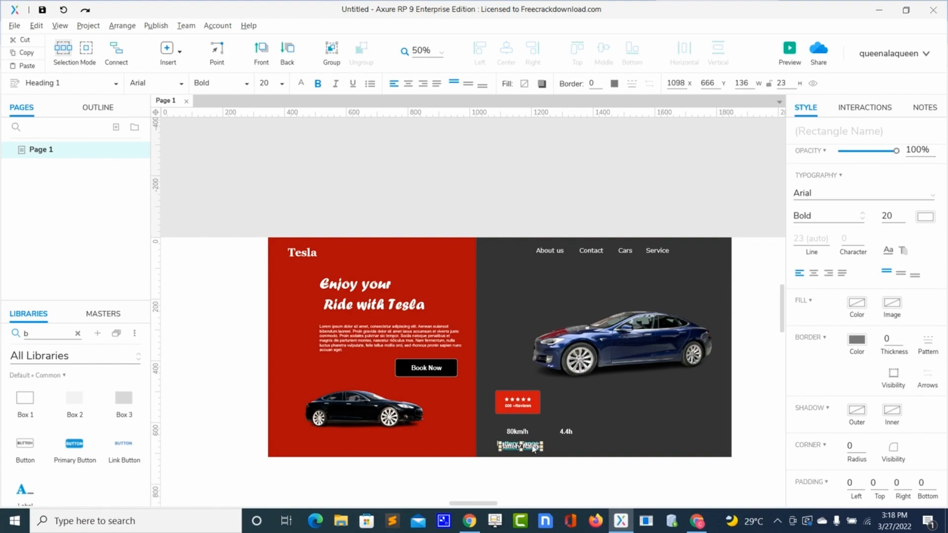
pyautogui.moveTo(533, 448); pyautogui.dragTo(579, 445)
pyautogui.doubleClick(579, 444)
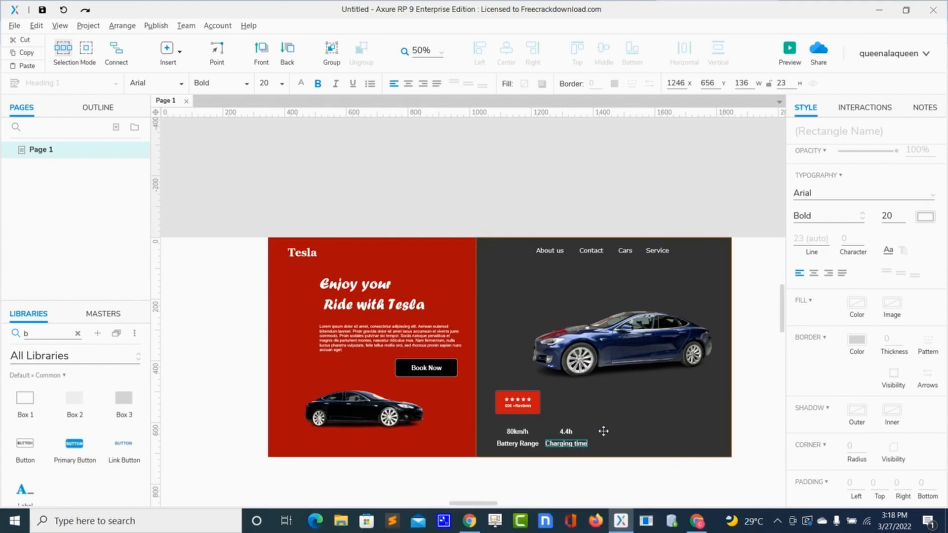
# Step: Add a "35km/h" label at about X 1435, Y 618 by duplicating "4.4h", and delete the stray extra copy
pyautogui.moveTo(566, 429); pyautogui.dragTo(617, 435)
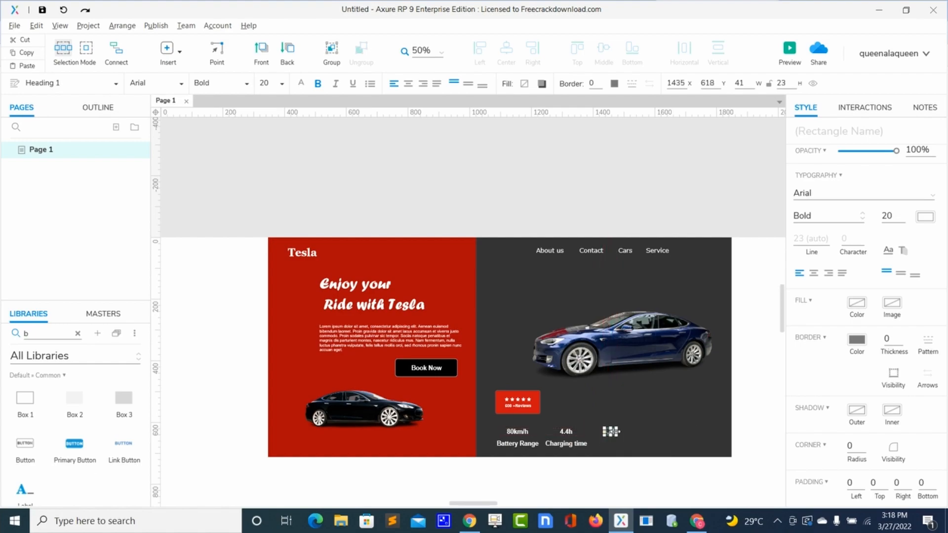
pyautogui.doubleClick(611, 432)
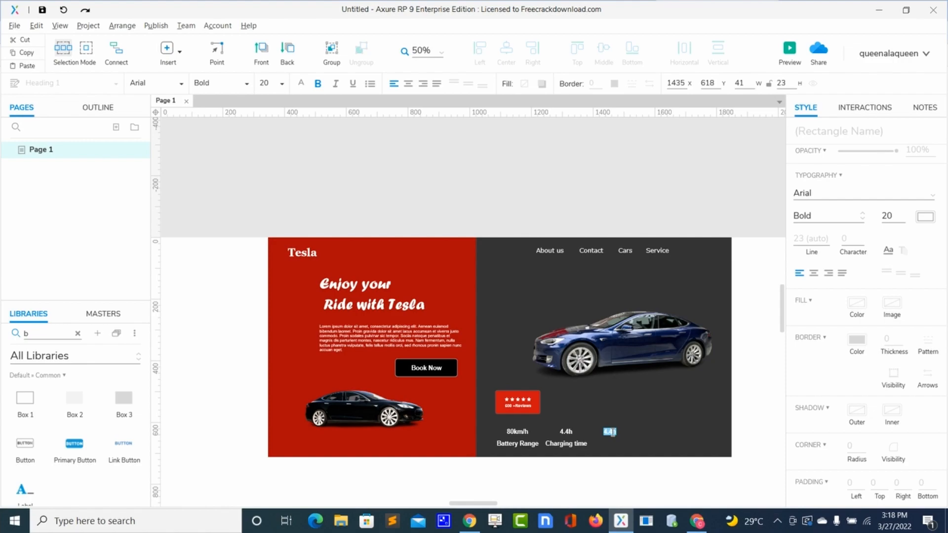
pyautogui.write('3')
pyautogui.doubleClick(612, 432)
pyautogui.write('/h')
pyautogui.click(582, 440)
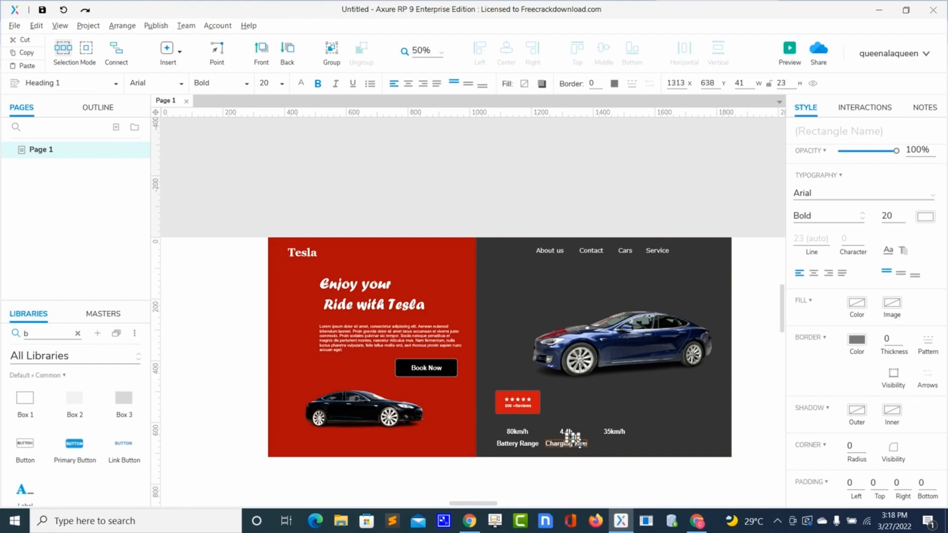
pyautogui.press('Delete')
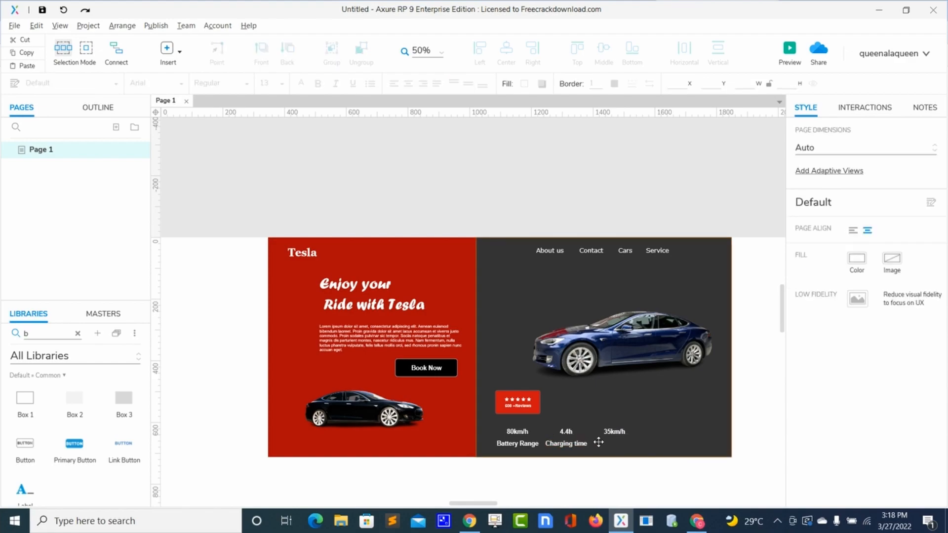
# Step: Duplicate the "Charging time" label beneath "35km/h" and move "35km/h" right to about X 1468, Y 618, above the copy
pyautogui.click(572, 443)
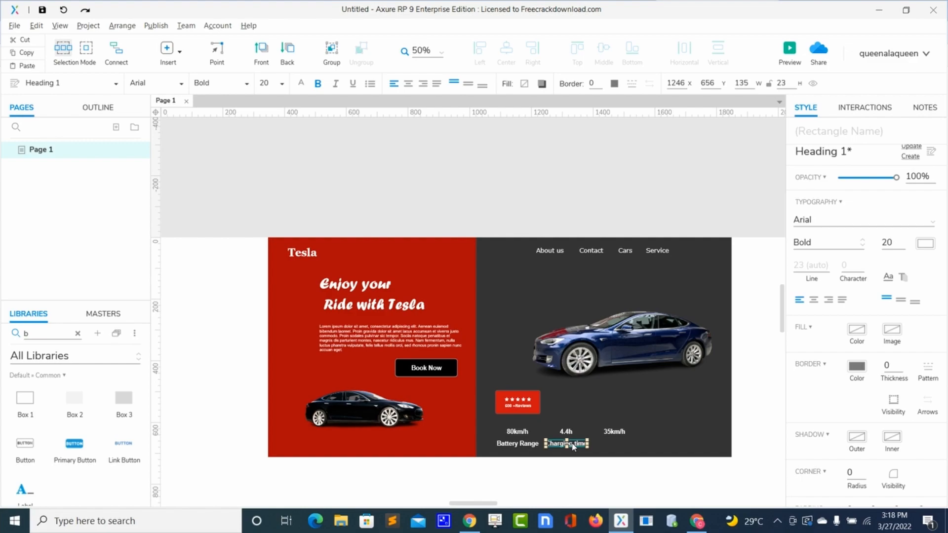
pyautogui.moveTo(573, 446); pyautogui.dragTo(634, 435)
pyautogui.click(621, 433)
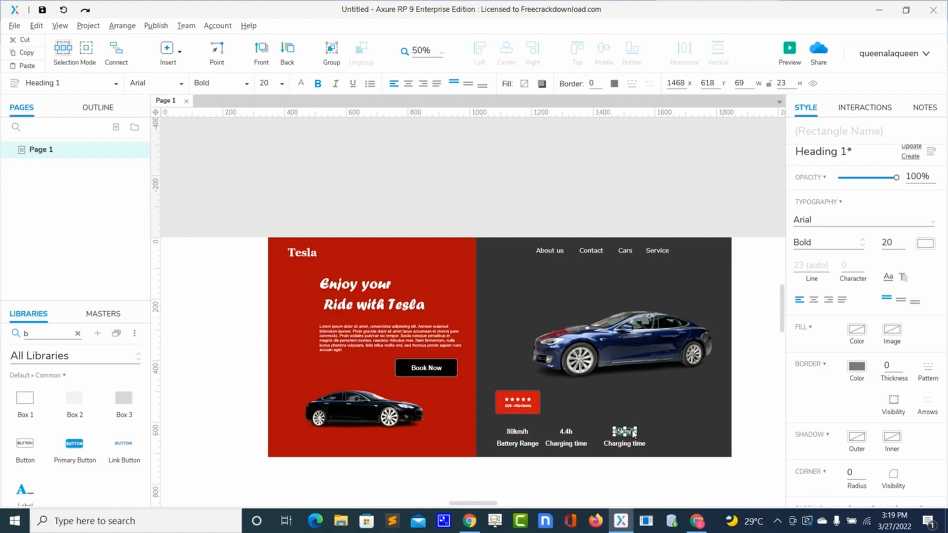
# Step: Change the text of the "Charging time" label beneath "35km/h" to "Assist Speed"
pyautogui.doubleClick(631, 443)
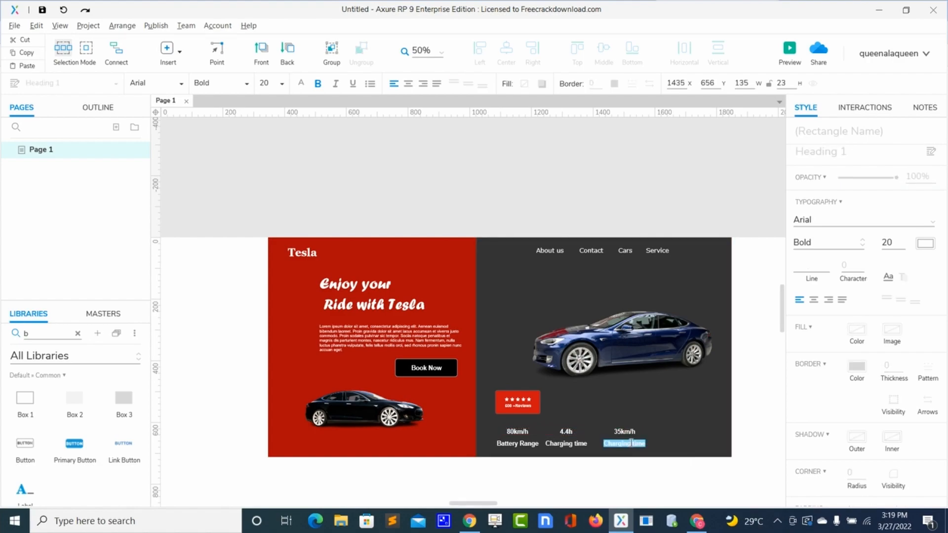
pyautogui.write('Assist Speed')
pyautogui.click(656, 443)
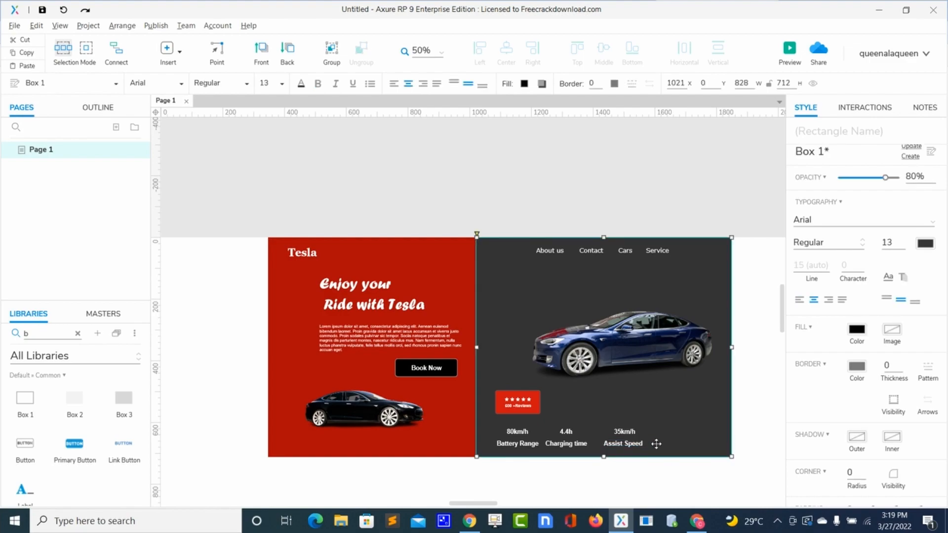
# Step: Duplicate the "35km/h" label, place the copy to its right at about X 1622, Y 618, and change its text to "14.9kg"
pyautogui.click(628, 433)
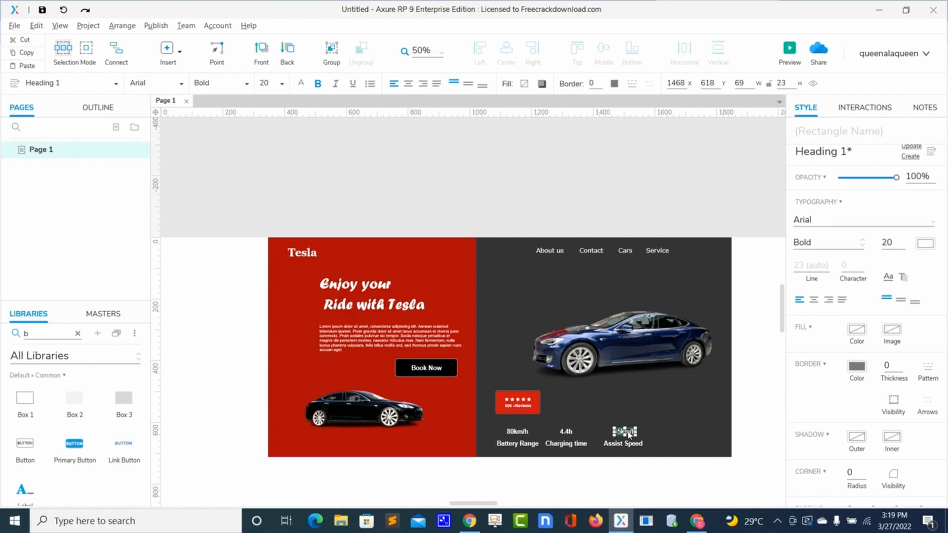
pyautogui.moveTo(628, 433); pyautogui.dragTo(631, 435)
pyautogui.click(628, 434)
pyautogui.moveTo(637, 436); pyautogui.dragTo(681, 433)
pyautogui.doubleClick(680, 434)
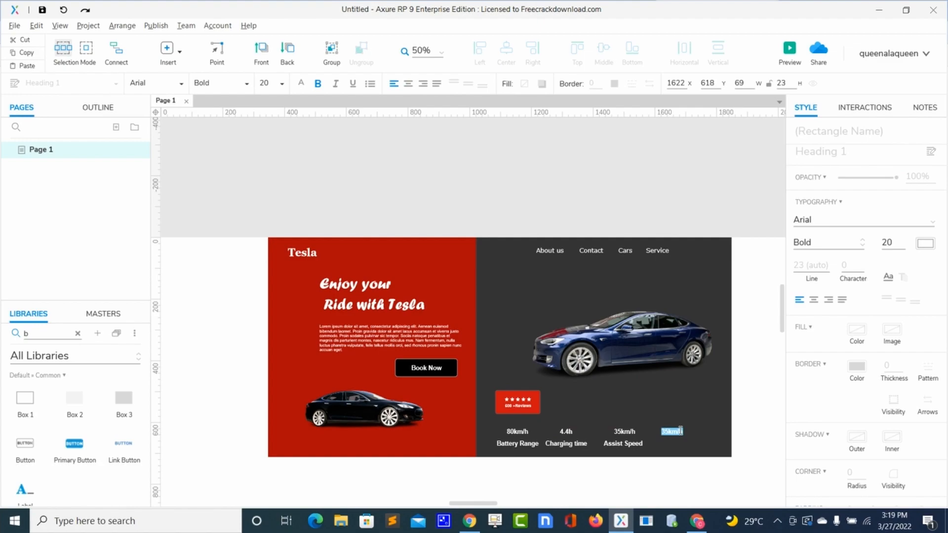
pyautogui.write('14.9kg')
# Step: Duplicate the "Assist Speed" label, change the copy's text to "Weight", and place it beneath "14.9kg" at about X 1620, Y 656
pyautogui.click(636, 444)
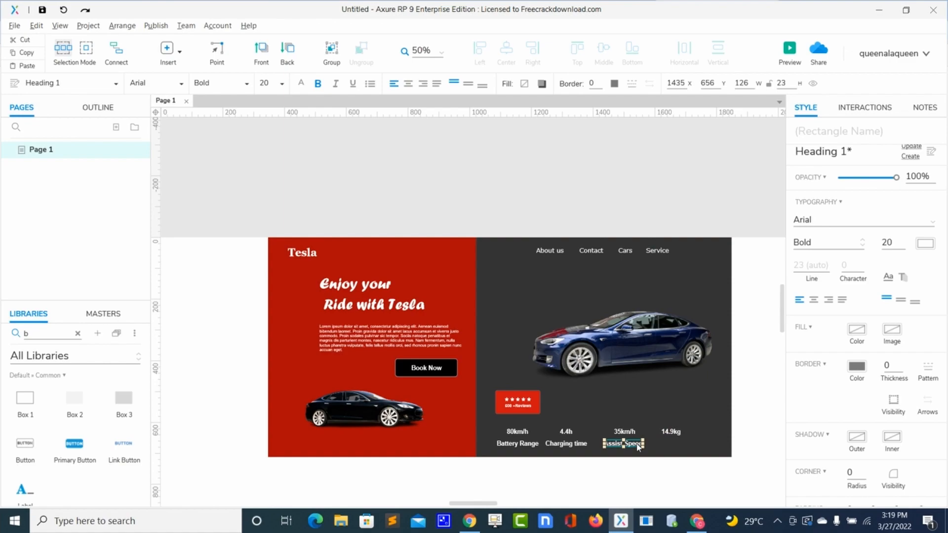
pyautogui.moveTo(637, 445); pyautogui.dragTo(684, 442)
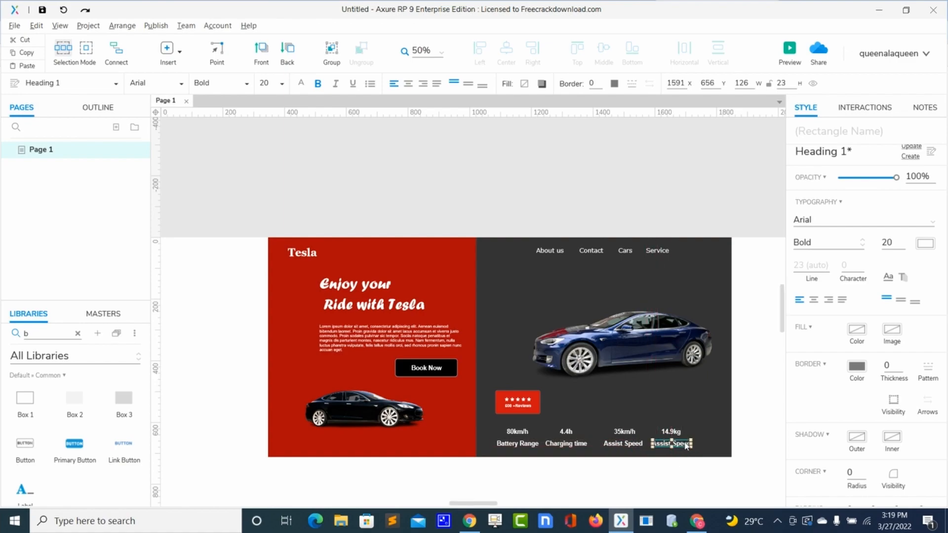
pyautogui.doubleClick(685, 443)
pyautogui.write('W')
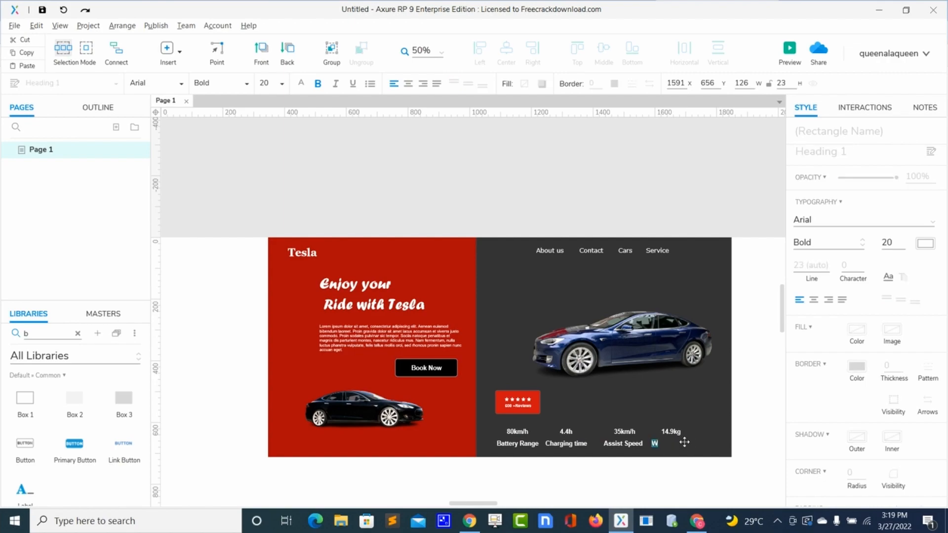
pyautogui.write('eight')
pyautogui.click(683, 444)
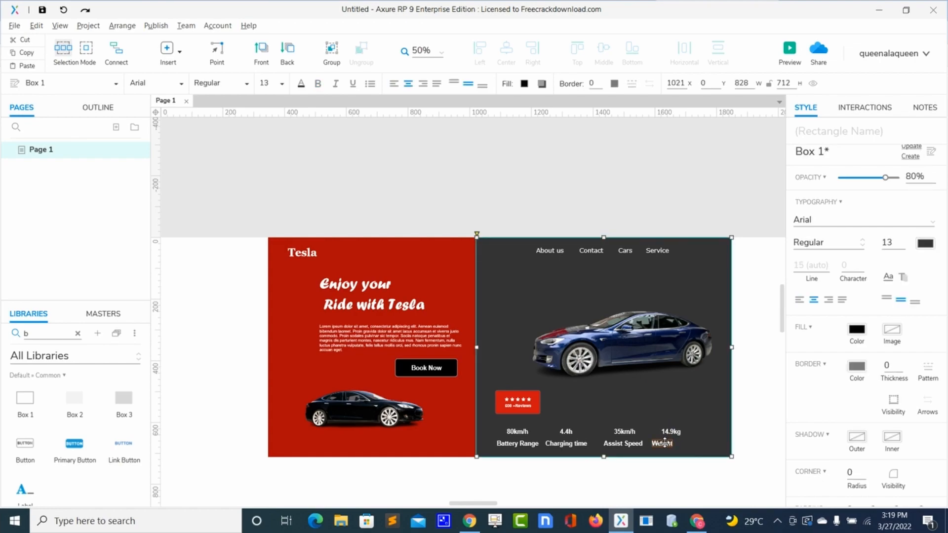
pyautogui.click(665, 444)
pyautogui.moveTo(665, 445); pyautogui.dragTo(676, 446)
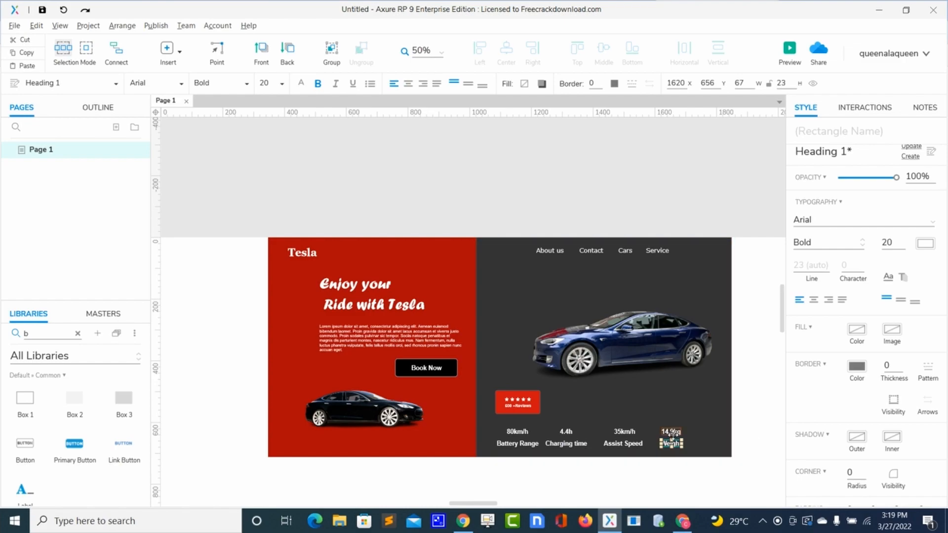
# Step: Move the "80km/h", "4.4h", "35km/h" and "14.9kg" labels down together to Y 633, and check the reloaded page preview in Chrome
pyautogui.click(670, 432)
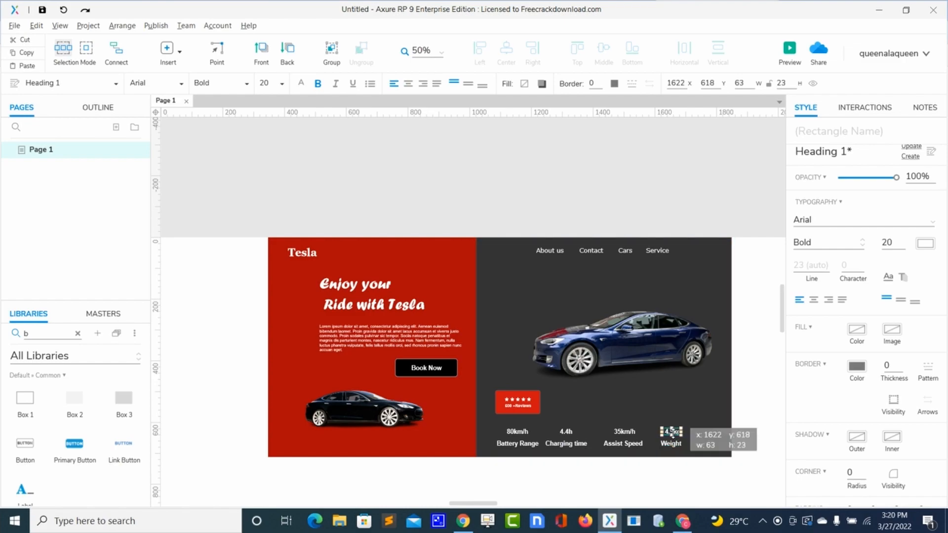
pyautogui.keyDown('shift'); pyautogui.click(625, 432); pyautogui.keyUp('shift')
pyautogui.keyDown('shift'); pyautogui.click(567, 432); pyautogui.keyUp('shift')
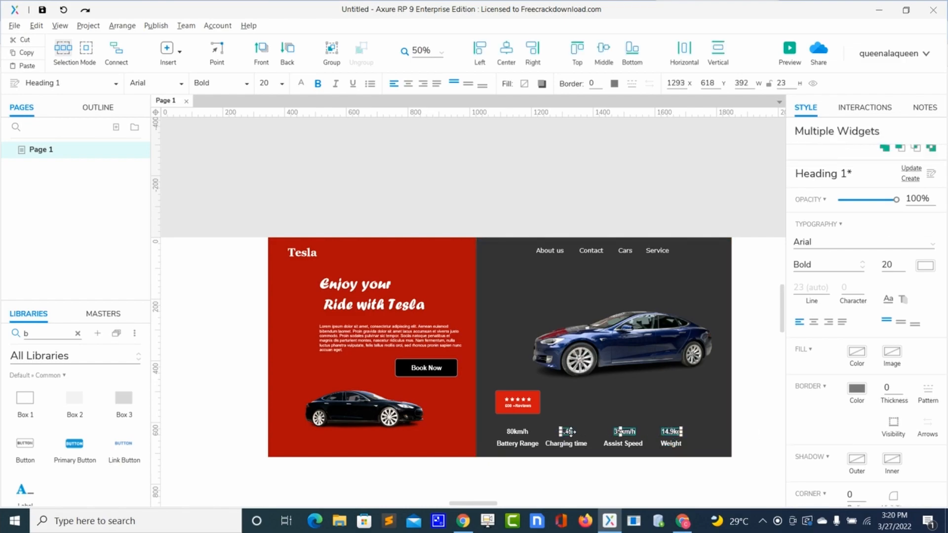
pyautogui.keyDown('shift'); pyautogui.click(524, 432); pyautogui.keyUp('shift')
pyautogui.press('Down')
pyautogui.press('Down')
pyautogui.press('Down')
pyautogui.press('Down')
pyautogui.press('Down')
pyautogui.press('Down')
pyautogui.press('Down')
pyautogui.press('Down')
pyautogui.press('Down')
pyautogui.press('Down')
pyautogui.press('Down')
pyautogui.press('Down')
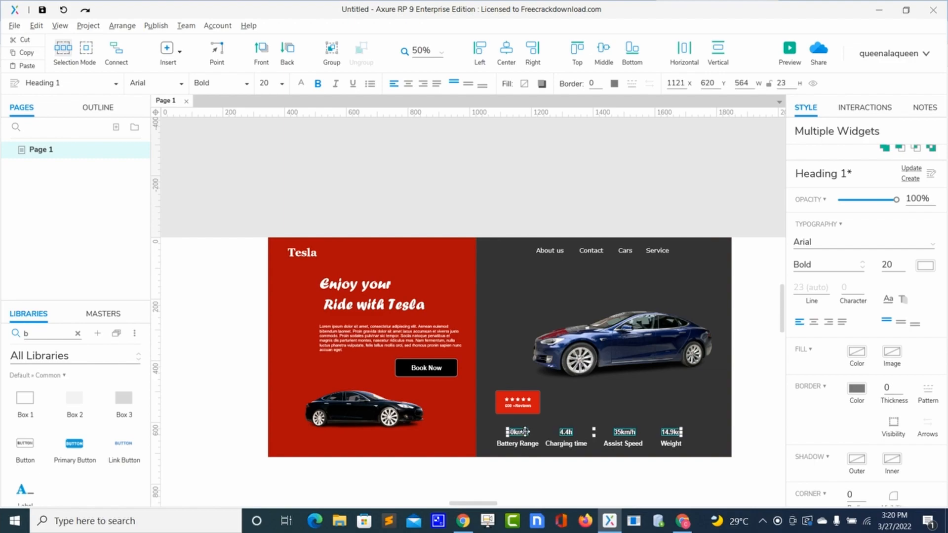
pyautogui.press('Down')
pyautogui.press('Down')
pyautogui.press('Down')
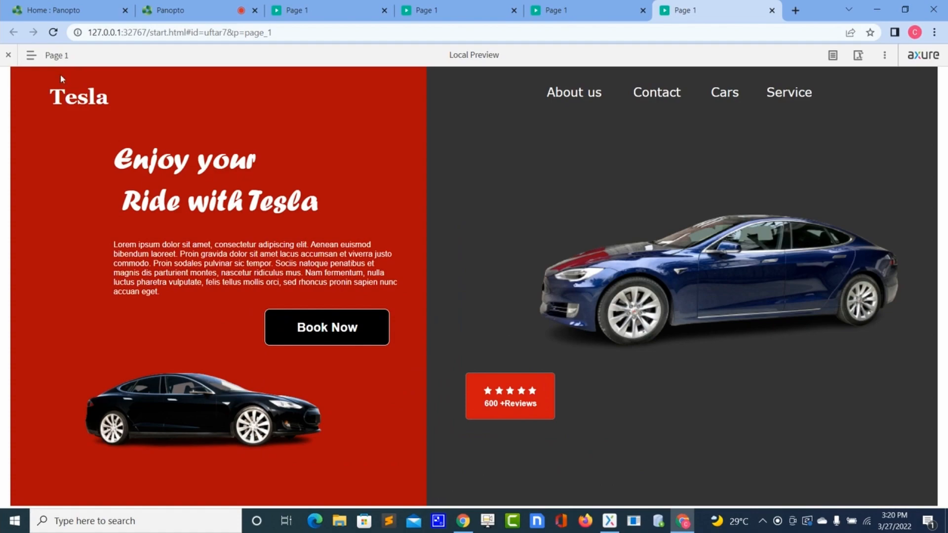
pyautogui.click(54, 33)
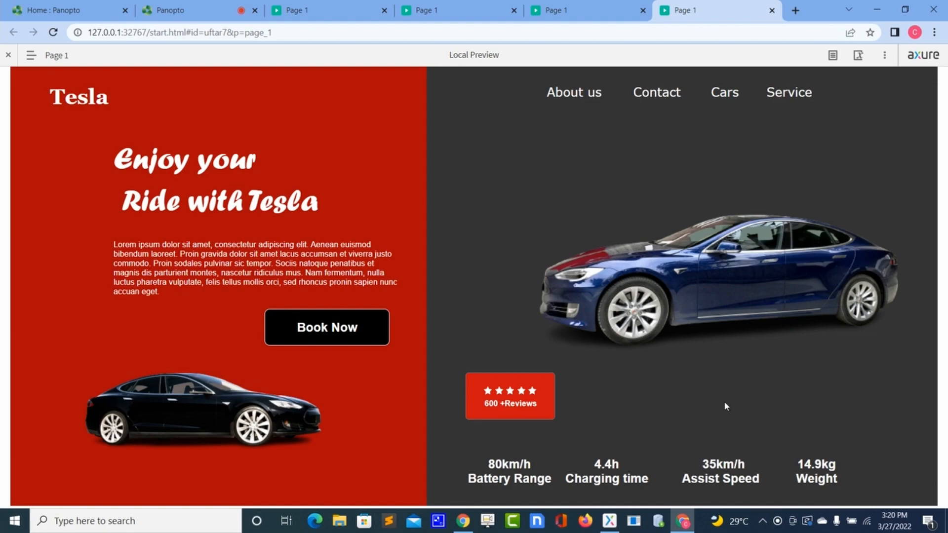
pyautogui.hotkey('alt', 'Tab')
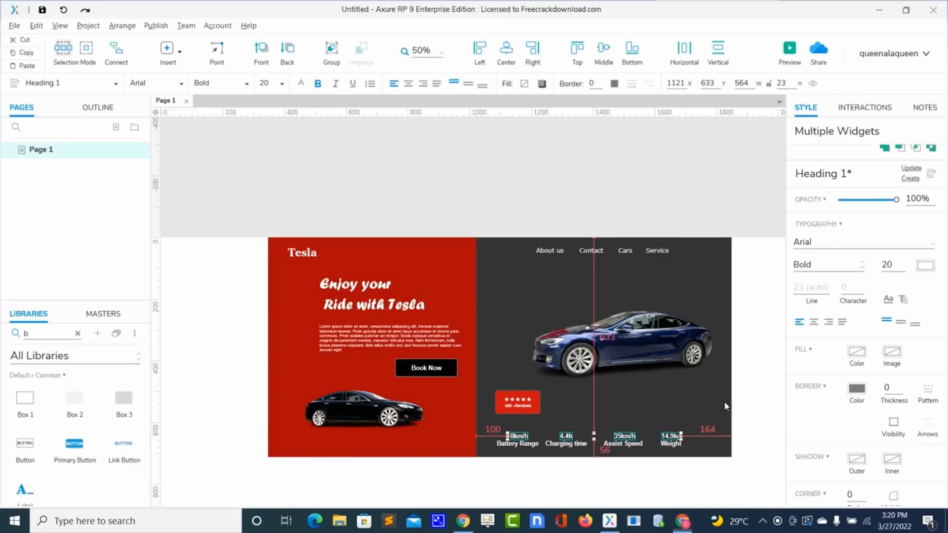
# Step: Set the white text color of the Lorem ipsum paragraph to 70% opacity and reload the page preview in Chrome
pyautogui.doubleClick(443, 341)
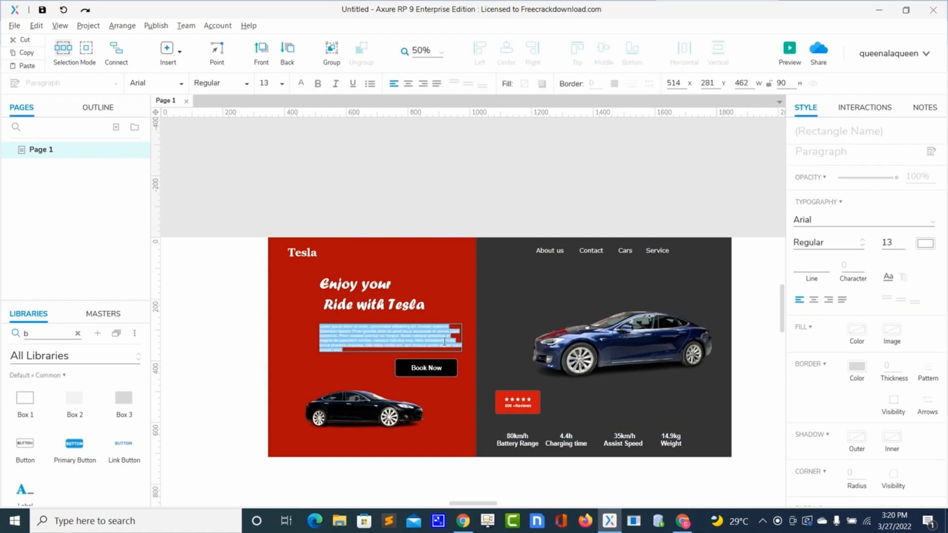
pyautogui.click(925, 247)
pyautogui.click(891, 377)
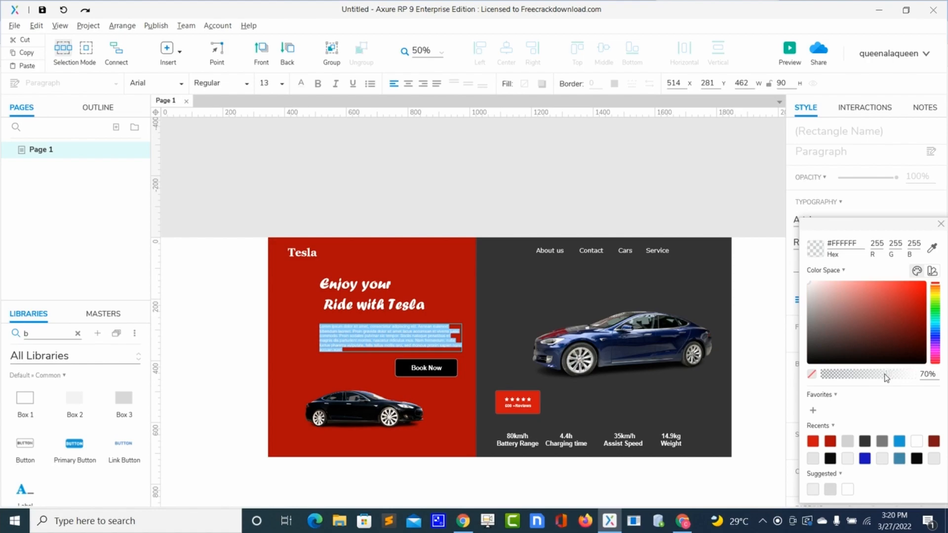
pyautogui.hotkey('alt', 'Tab')
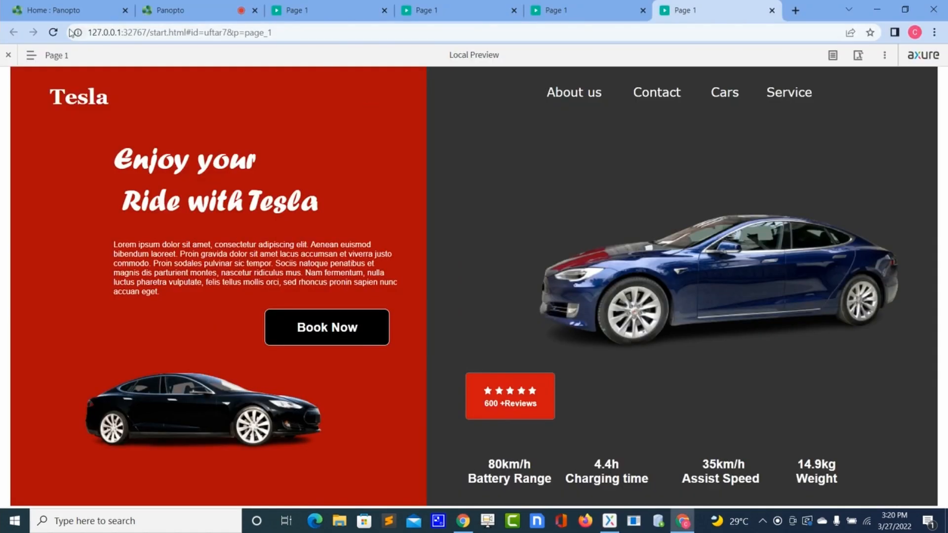
pyautogui.click(54, 32)
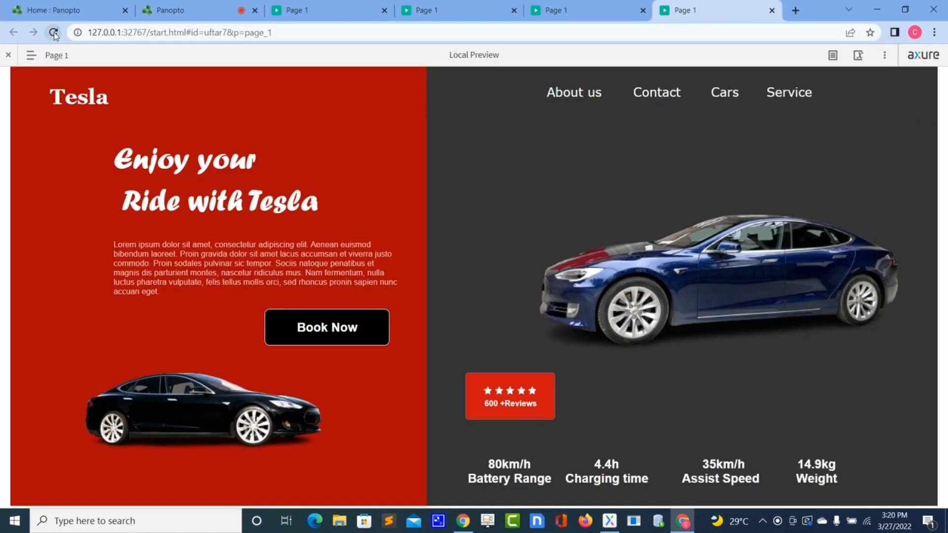